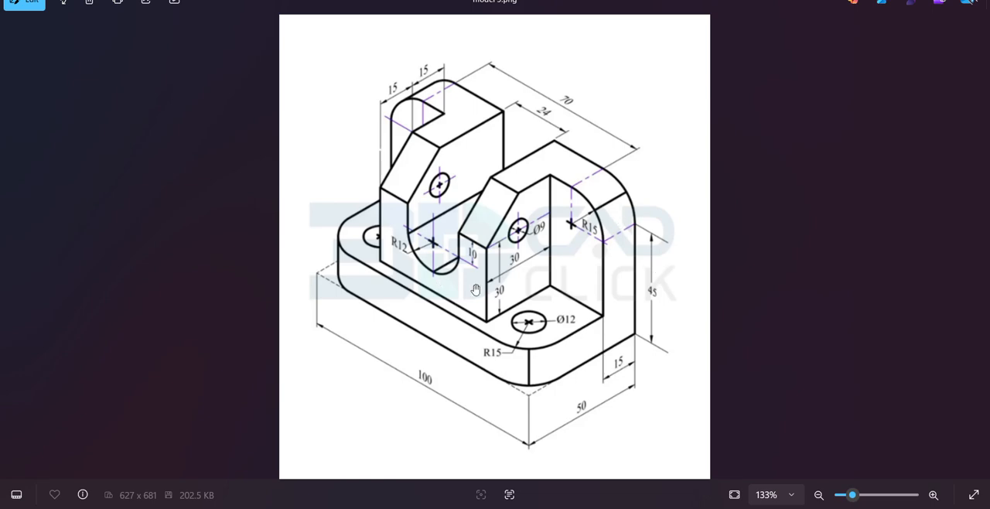
Switch to FreeCAD and sketch a closed L-shaped polyline from the origin, about 53 mm long, 47 mm high and 9 mm thick
click(735, 507)
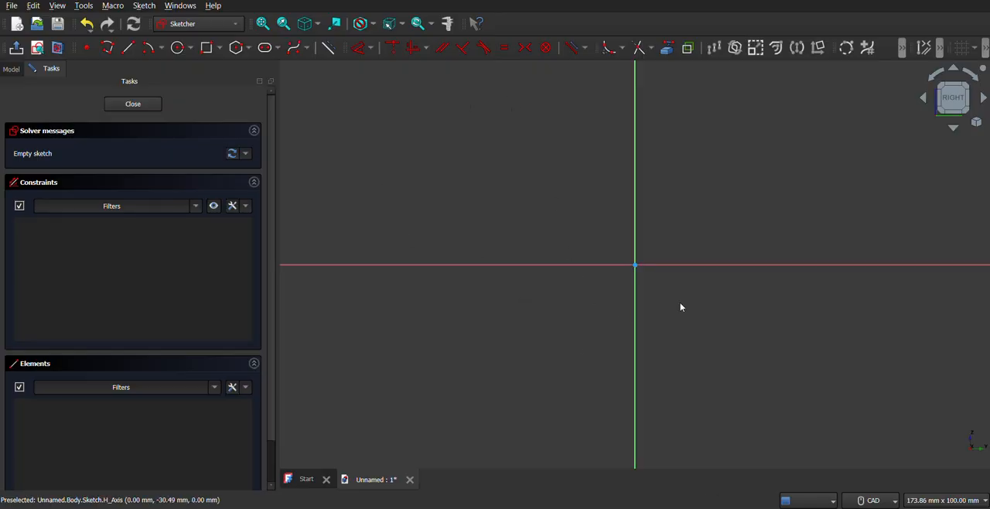
click(108, 50)
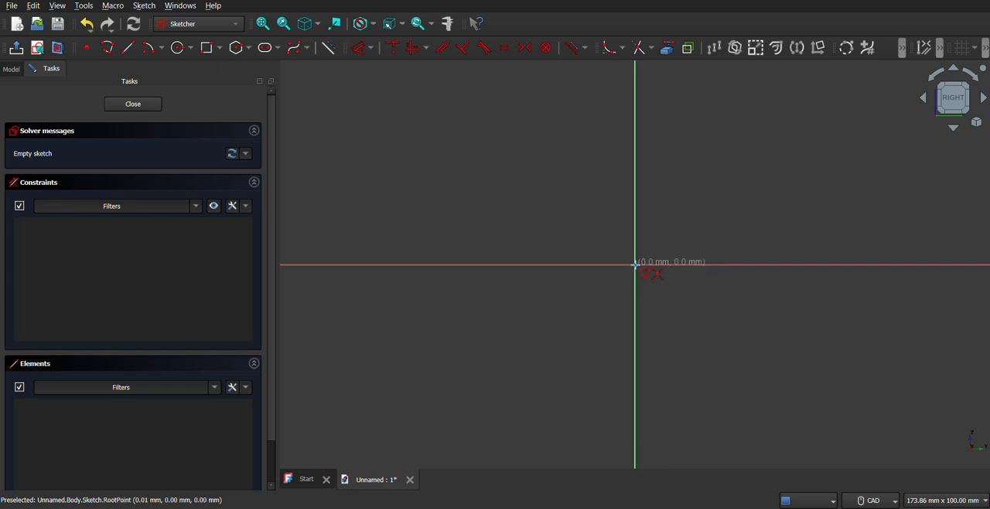
click(635, 265)
click(419, 266)
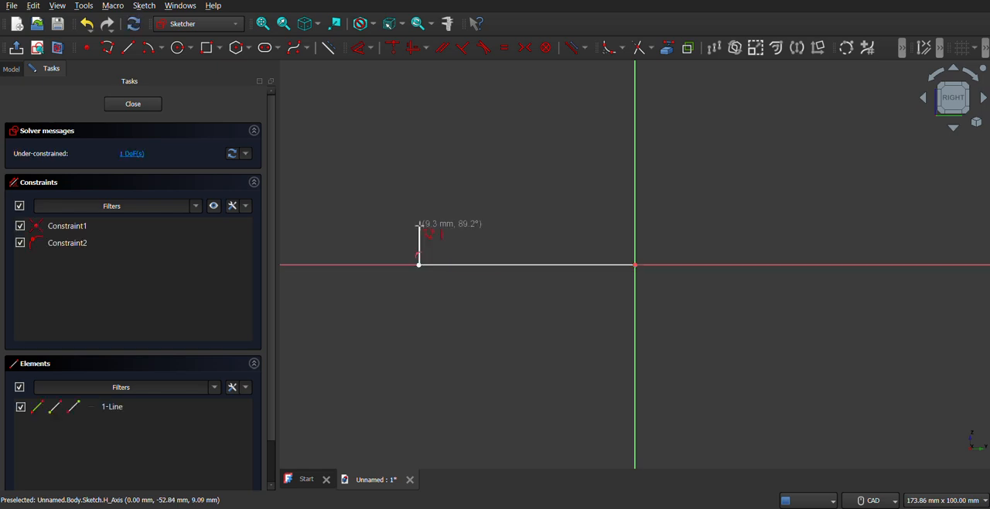
click(419, 226)
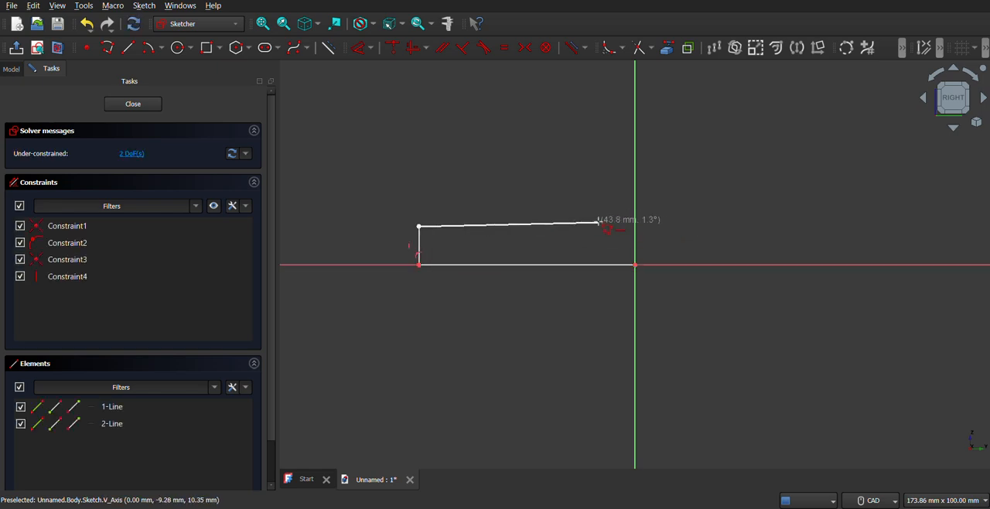
click(597, 223)
middle_drag(592, 100, 585, 190)
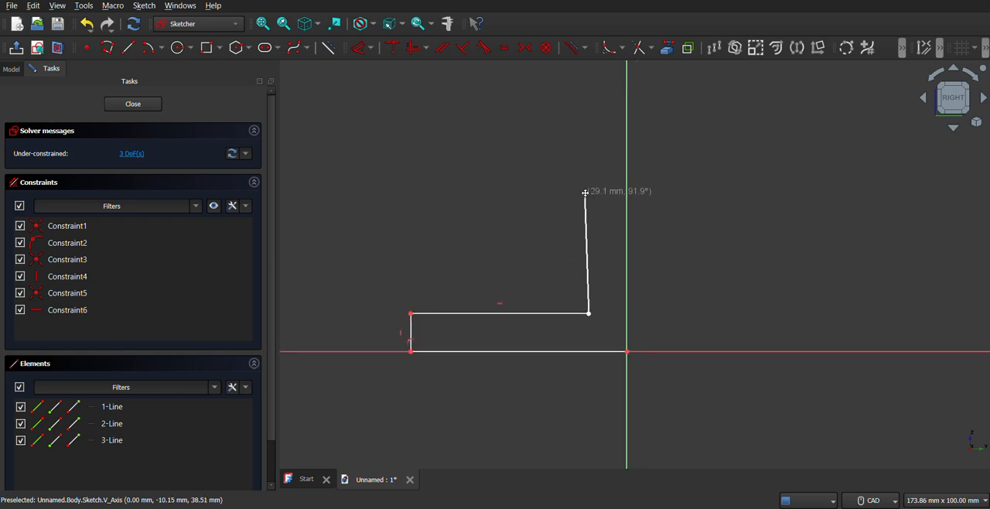
click(588, 159)
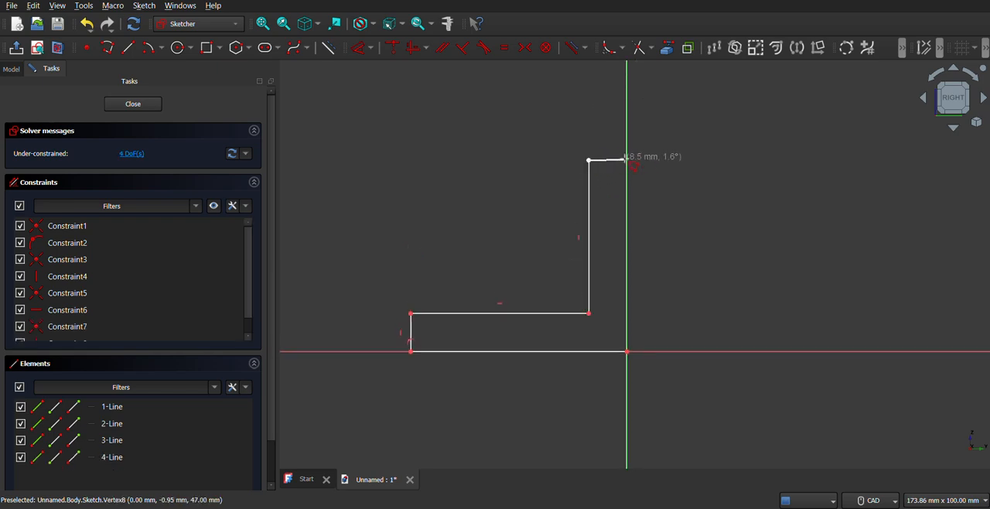
click(626, 159)
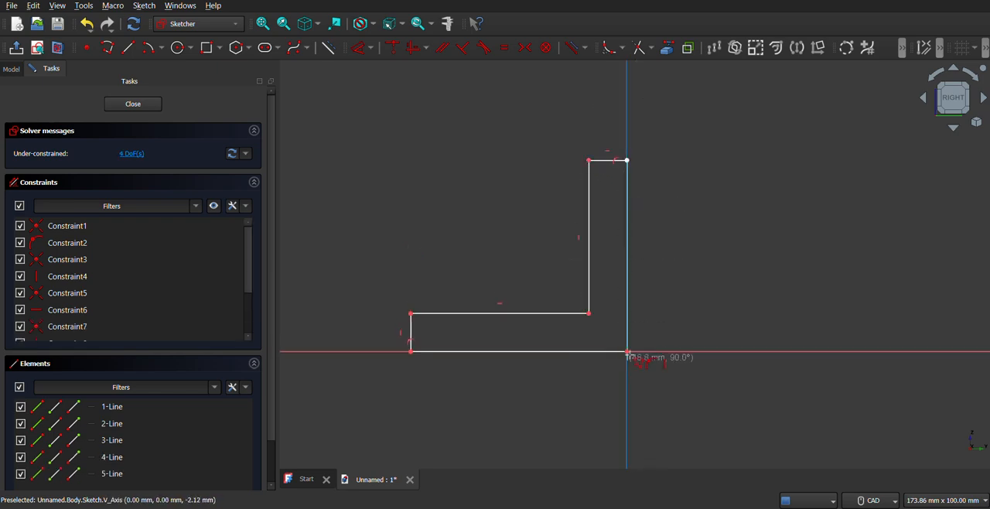
click(627, 352)
middle_drag(679, 265, 738, 256)
key(Escape)
middle_drag(743, 297, 758, 297)
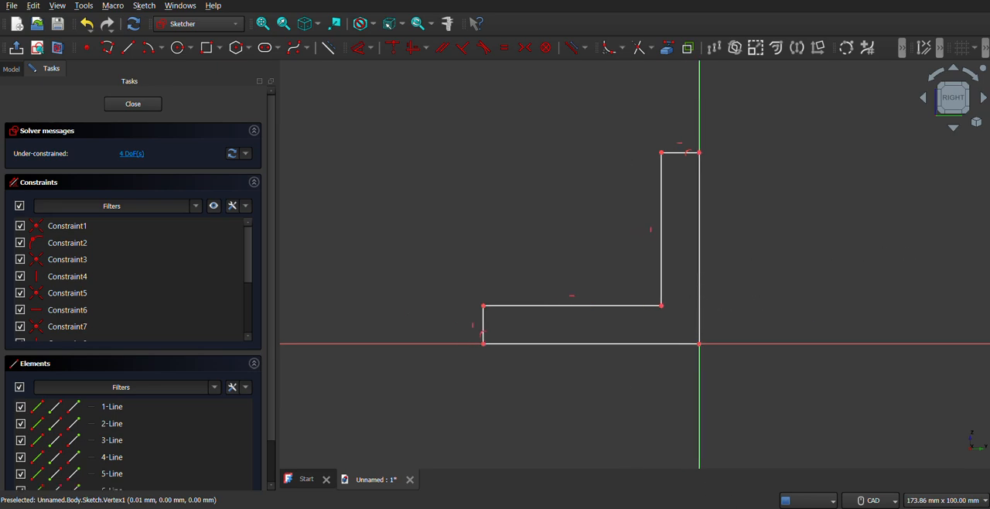
Check the reference drawing and dimension the L-profile's bottom edge to 50 mm
key(alt+Tab)
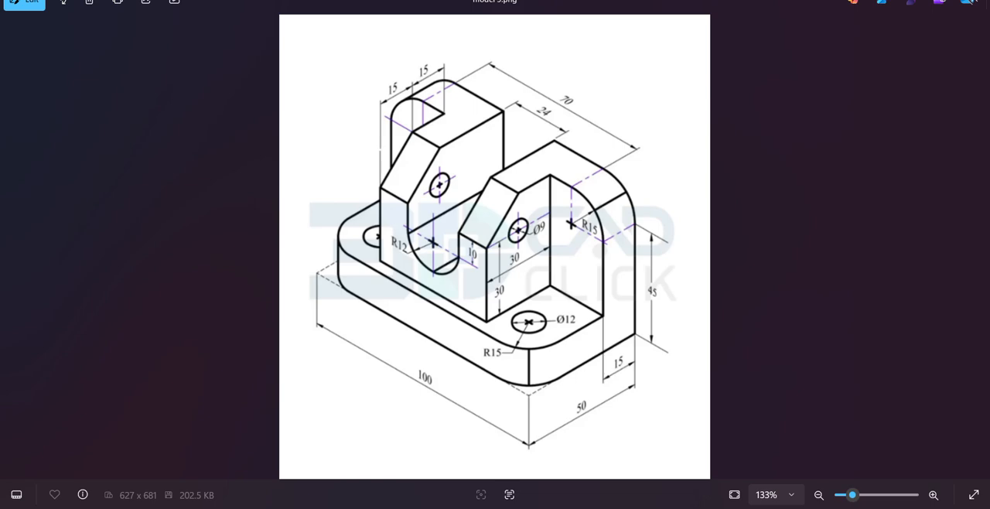
key(alt+Tab)
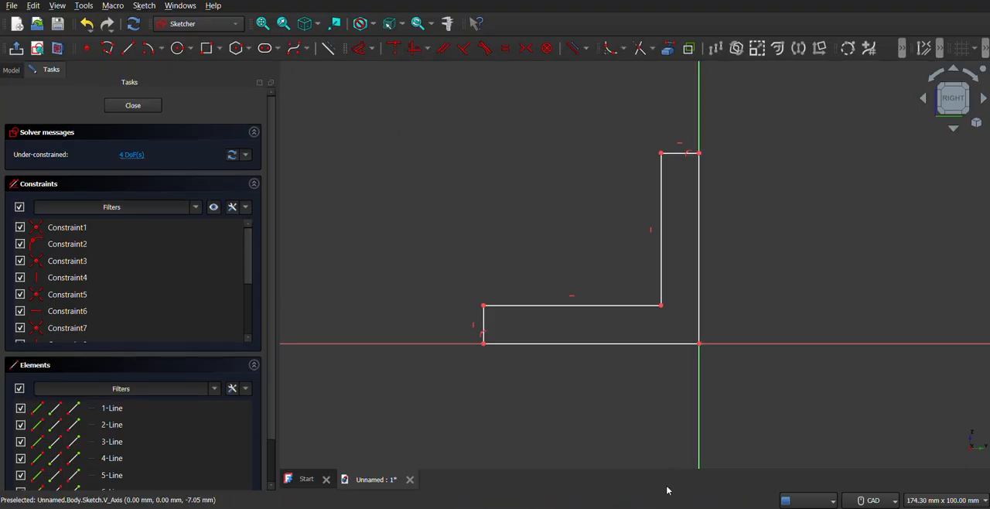
click(617, 345)
click(627, 379)
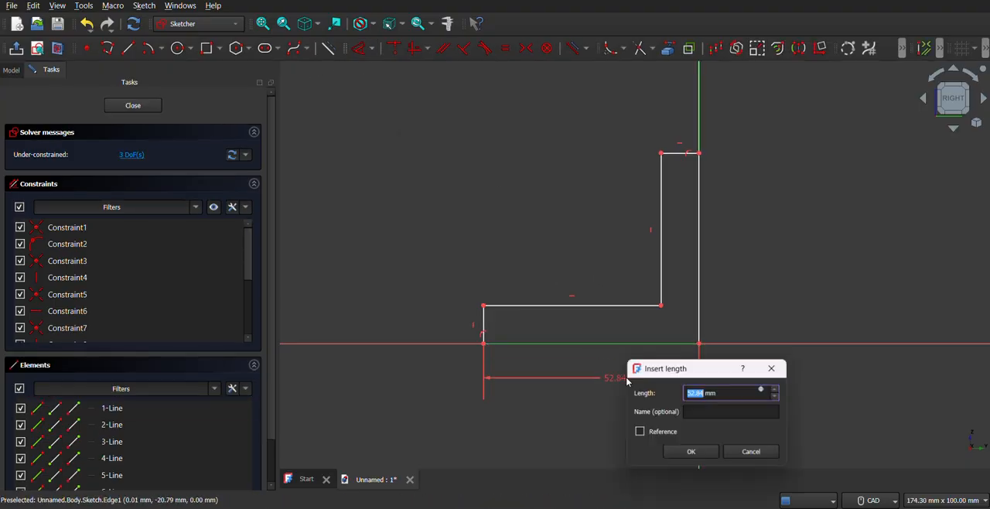
text(50)
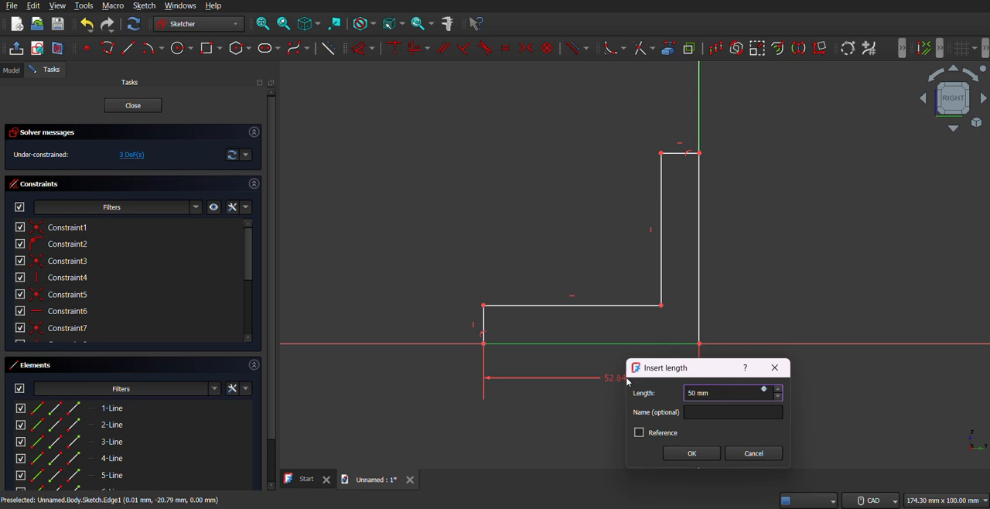
key(Return)
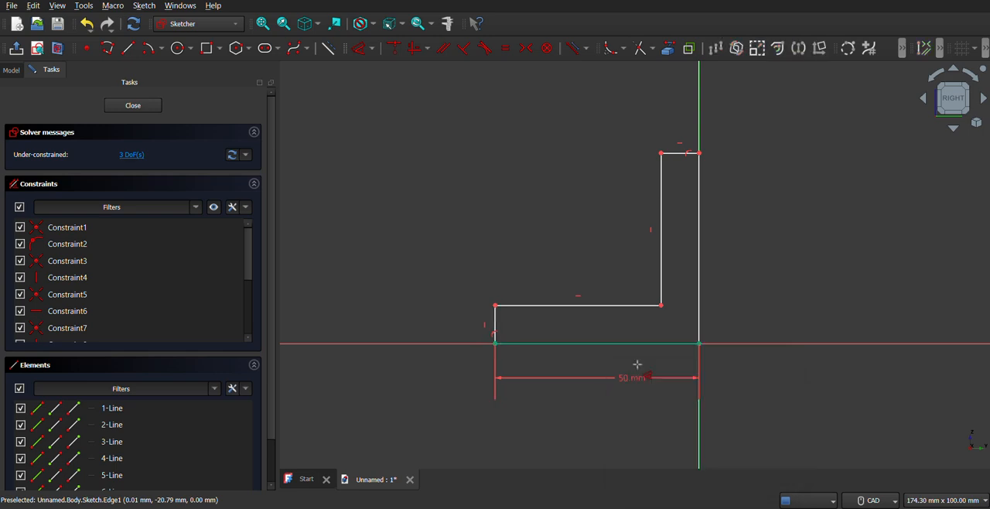
Constrain the full height of the profile's outer vertical edge to 50 mm
click(700, 198)
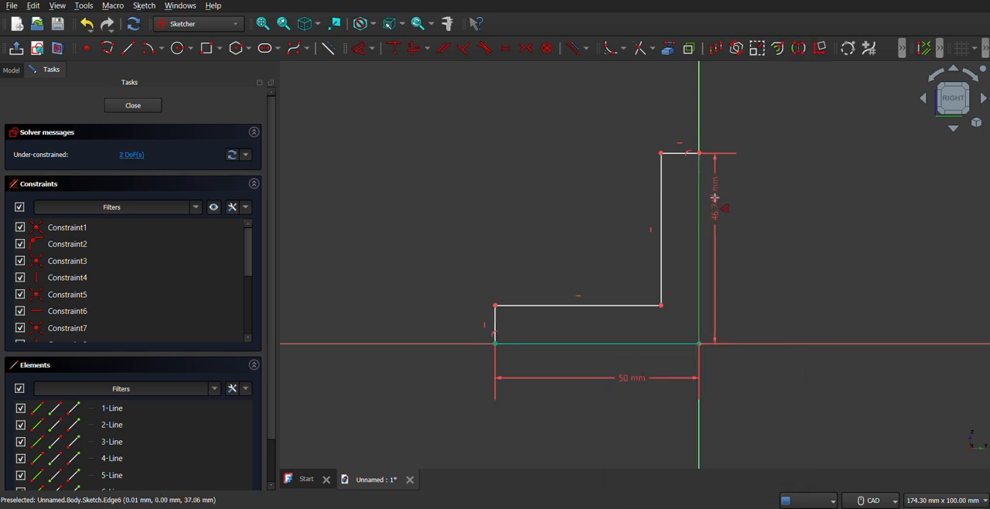
click(715, 199)
text(50)
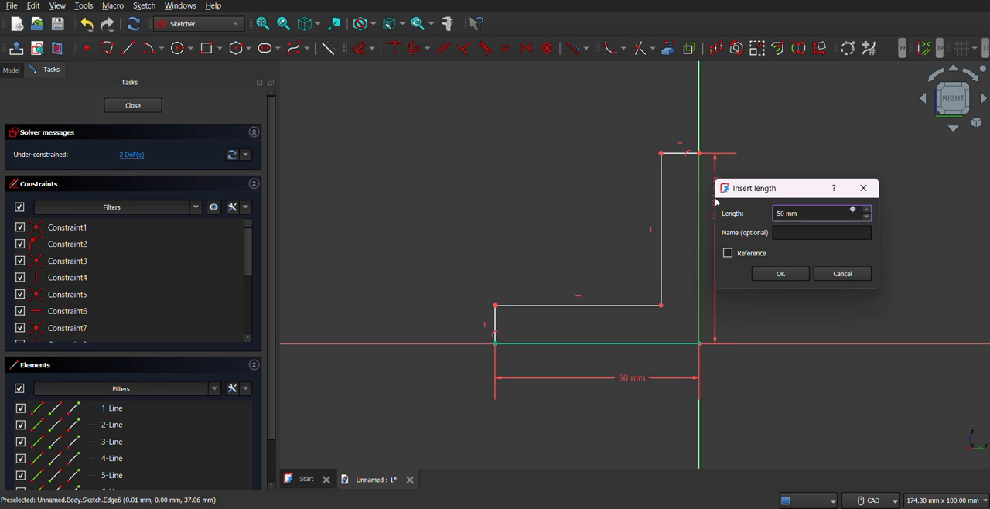
key(Return)
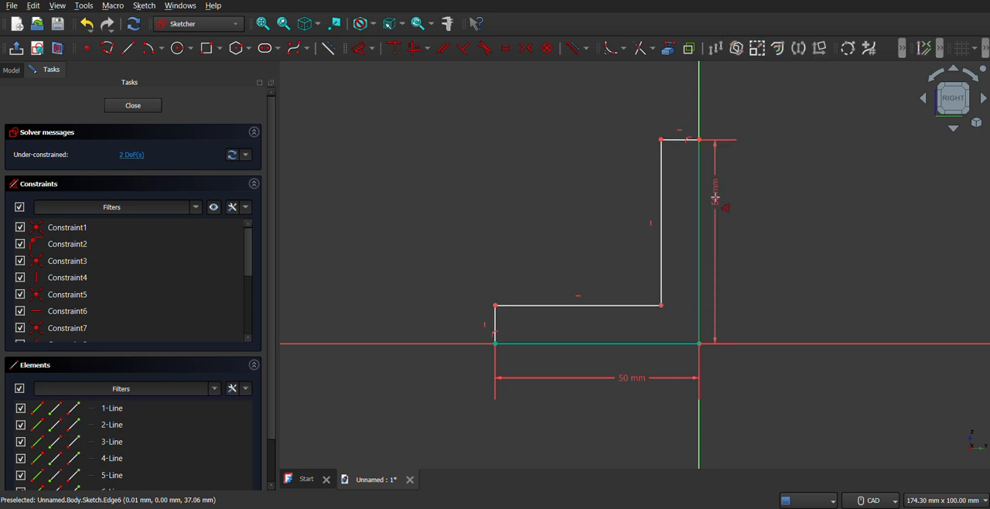
Set the upright leg's thickness to 15 mm between its two long vertical edges
click(662, 218)
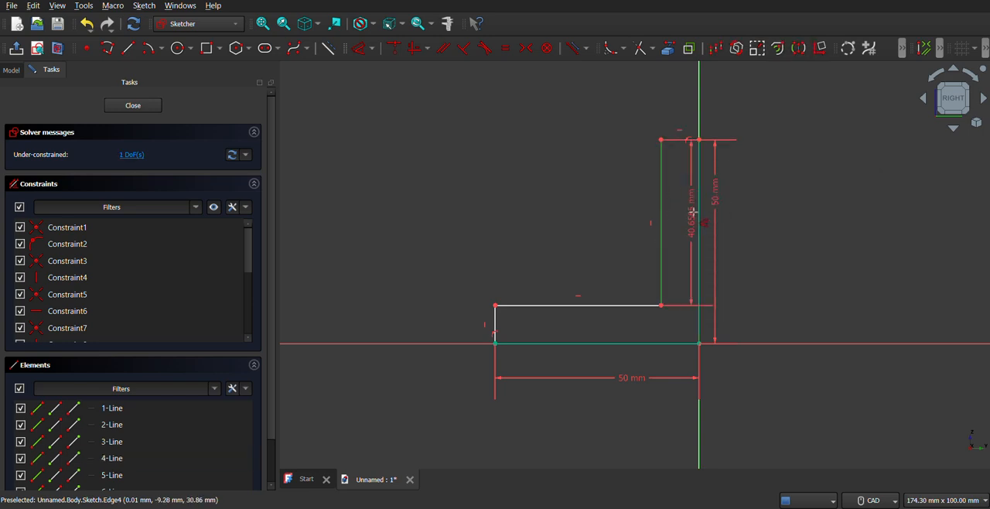
click(671, 113)
text(15)
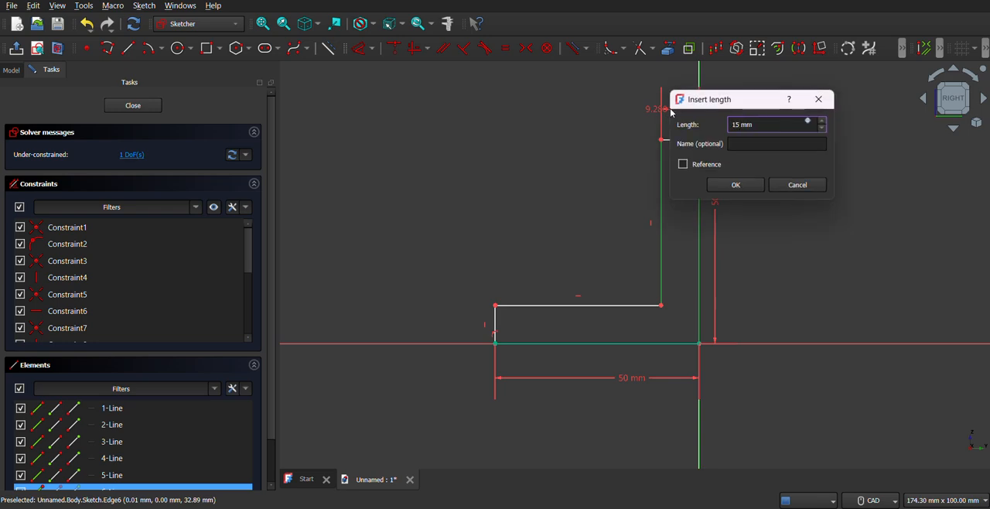
key(Return)
Set the horizontal leg's thickness to 15 mm between its upper and lower edges
click(534, 307)
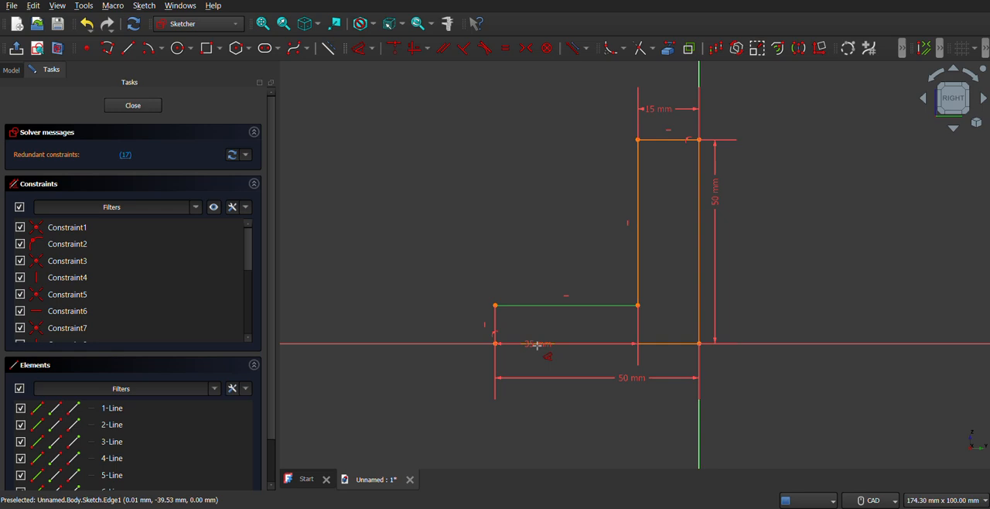
click(462, 326)
text(15)
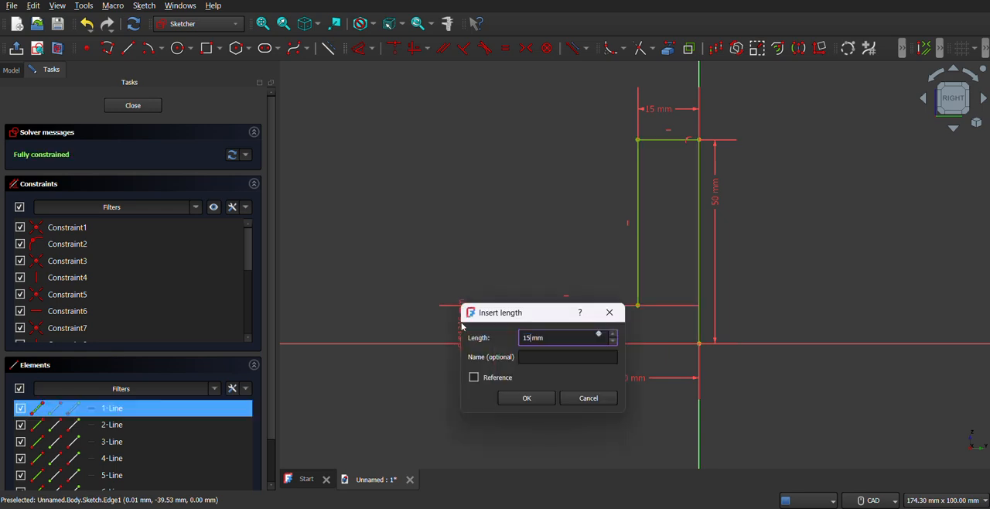
key(Return)
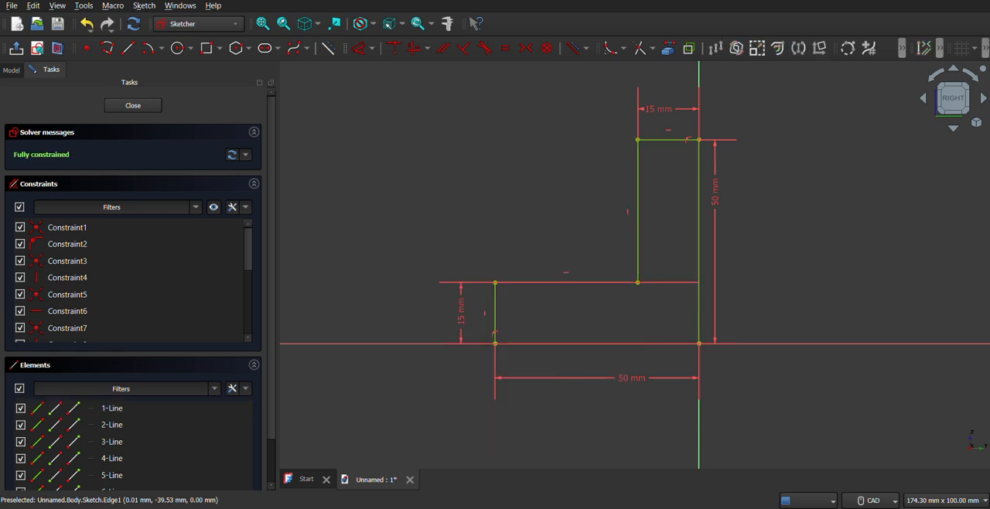
Recheck the reference drawing, close the sketch, and pad the L-profile 100 mm symmetric to its sketch plane
key(alt+Tab)
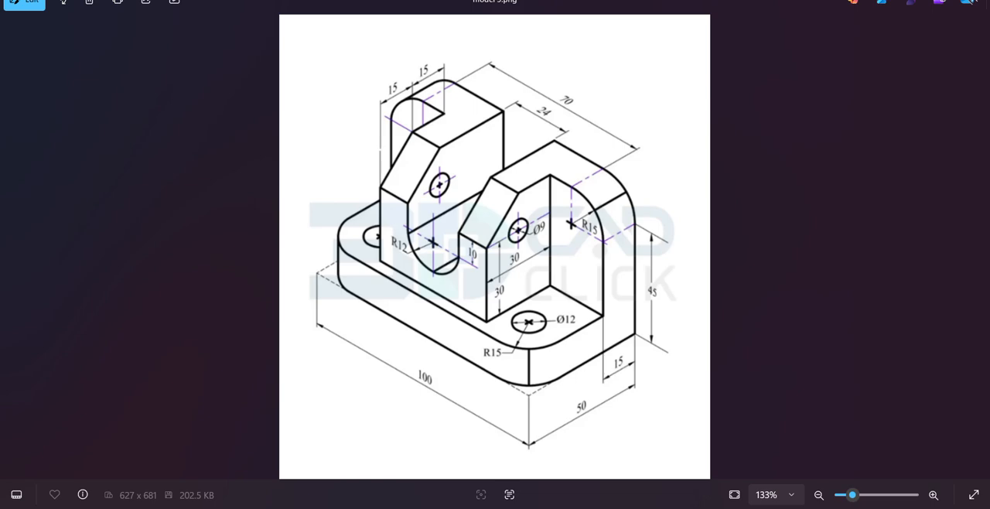
key(alt+Tab)
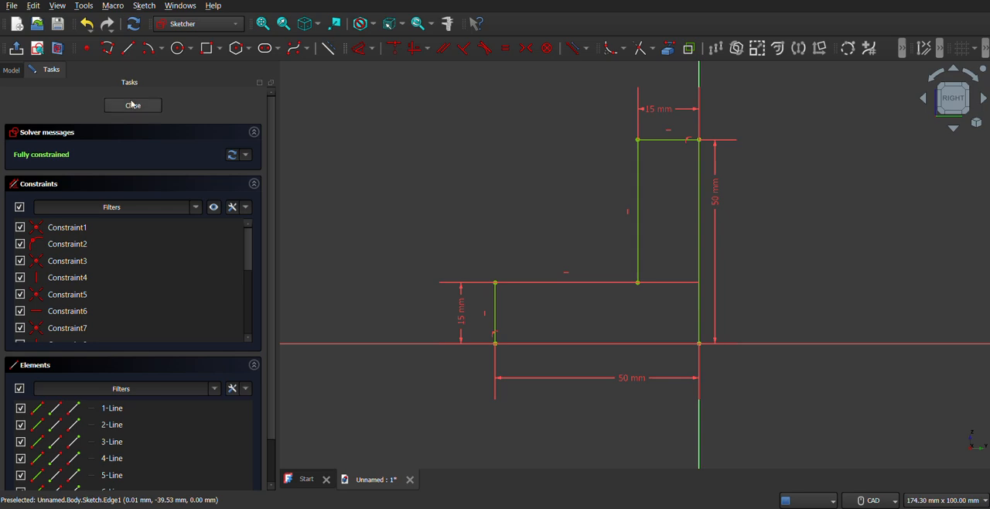
click(154, 108)
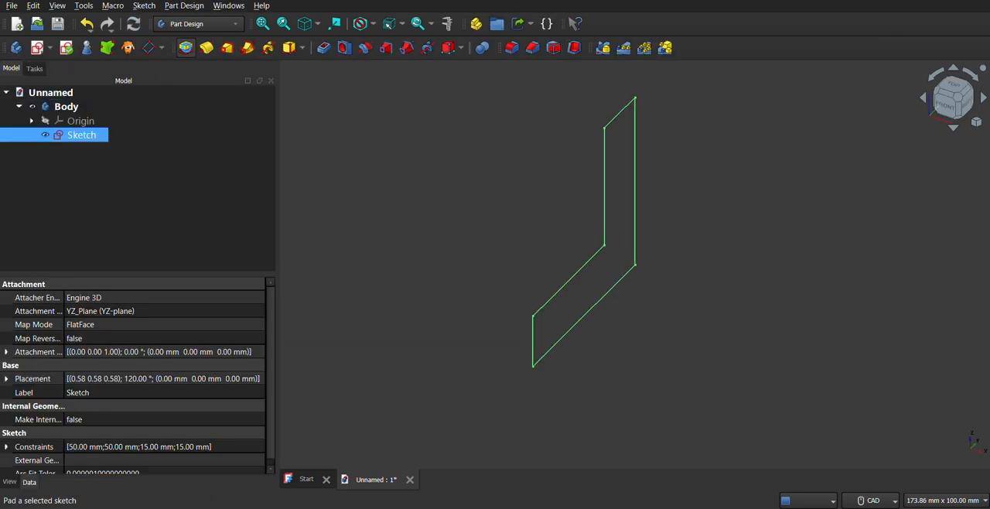
click(43, 193)
click(188, 174)
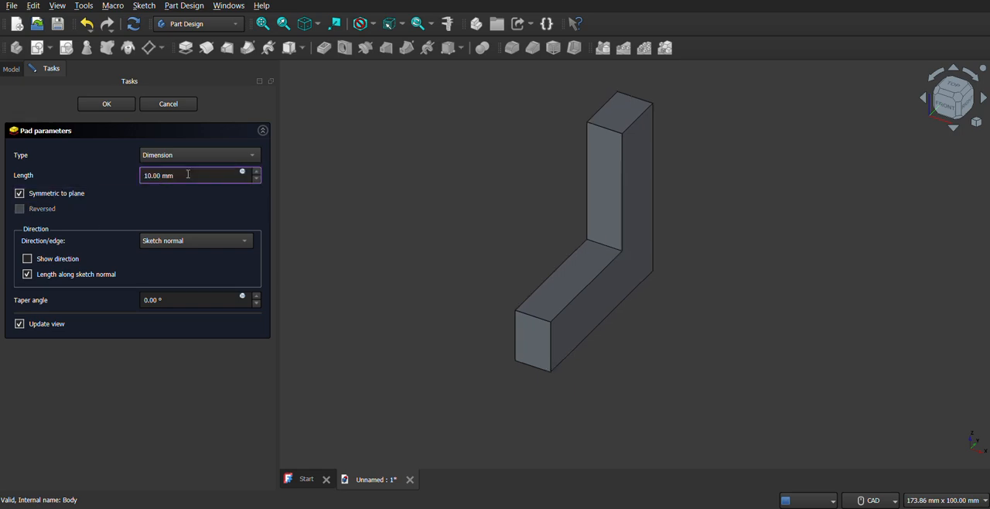
key(ctrl+a)
text(100)
click(123, 420)
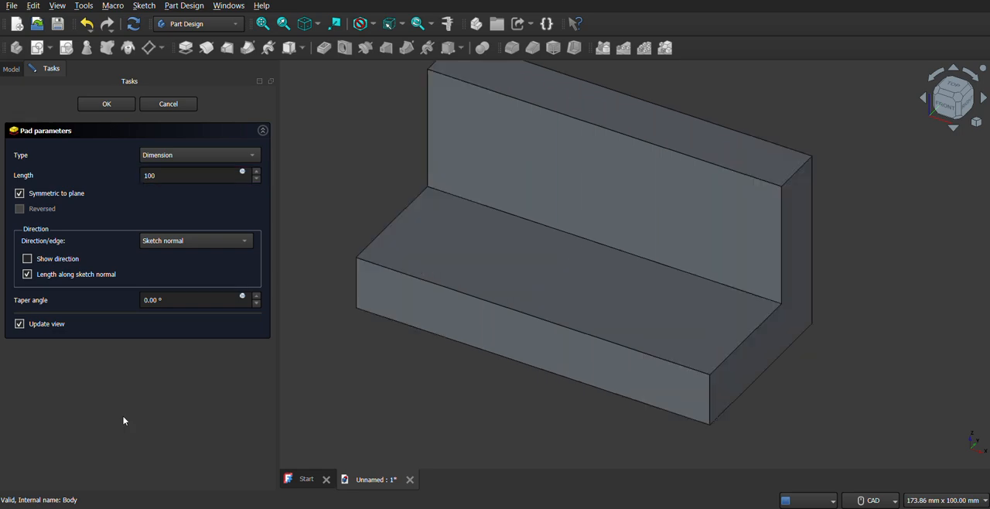
mouse_move(703, 341)
middle_down()
mouse_move(678, 322)
mouse_move(701, 312)
mouse_move(677, 310)
middle_up()
click(106, 104)
Check the reference drawing and fillet the upright leg's two upper corners and the base's two front vertical corners with a 15 mm radius
middle_drag(499, 296, 512, 288)
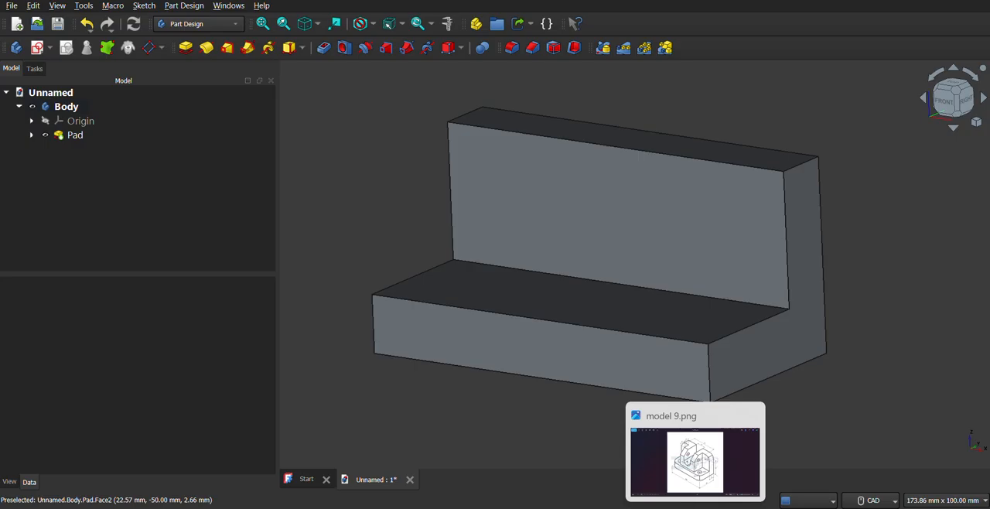
click(699, 504)
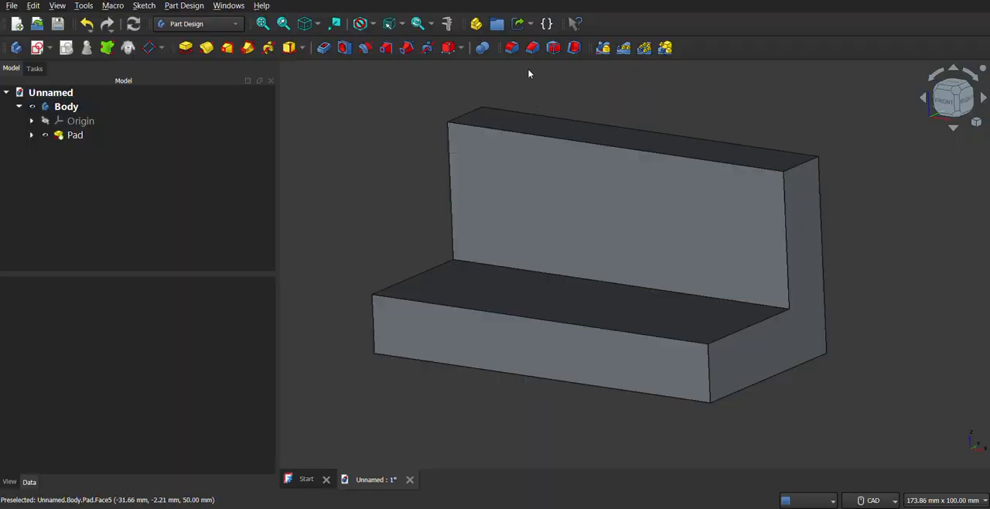
click(512, 48)
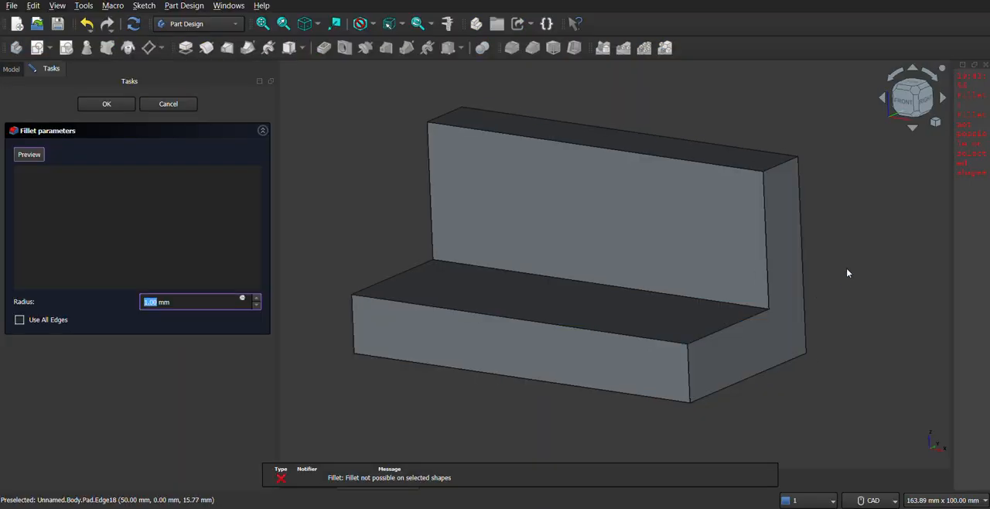
click(775, 174)
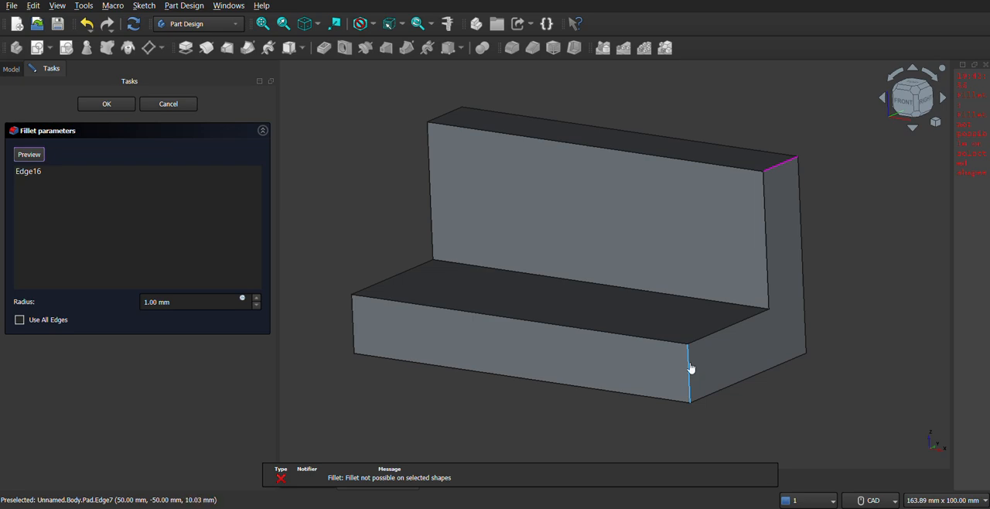
click(691, 369)
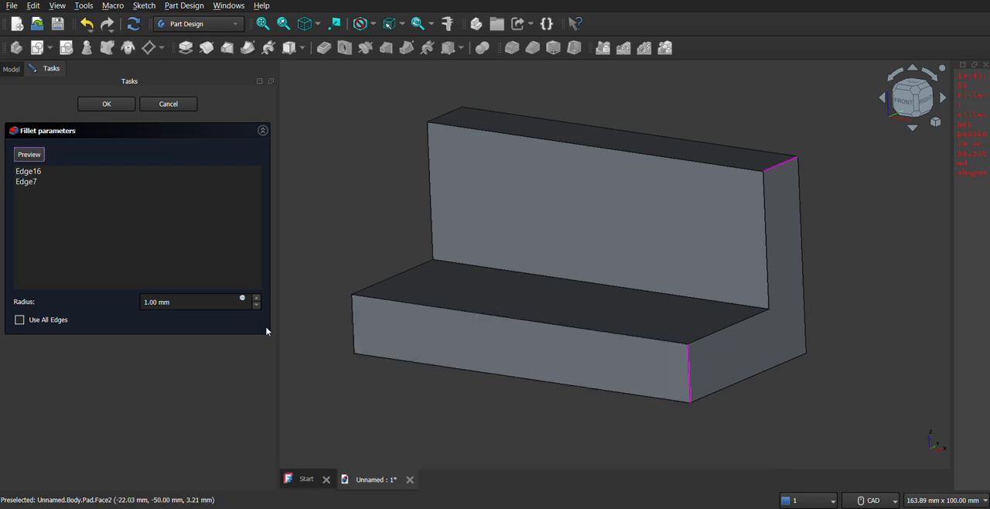
click(353, 323)
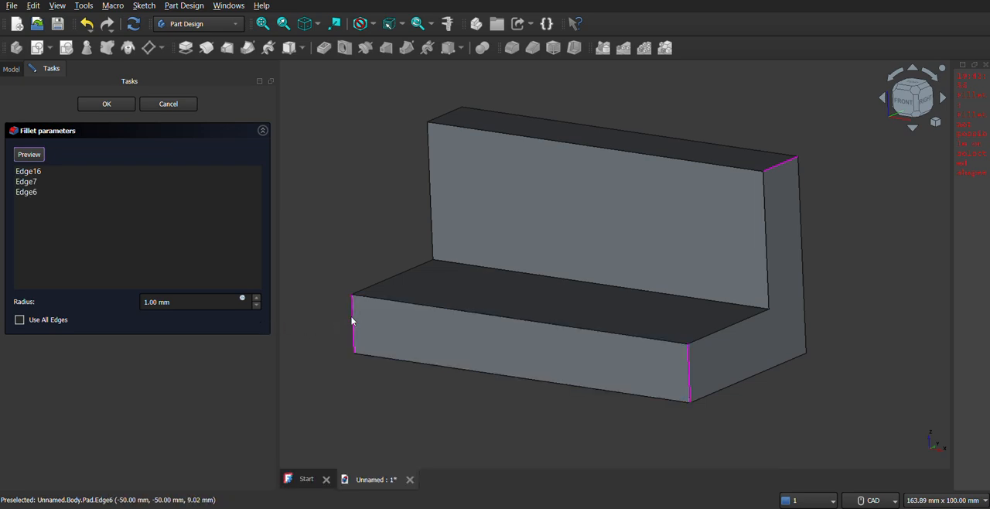
click(447, 114)
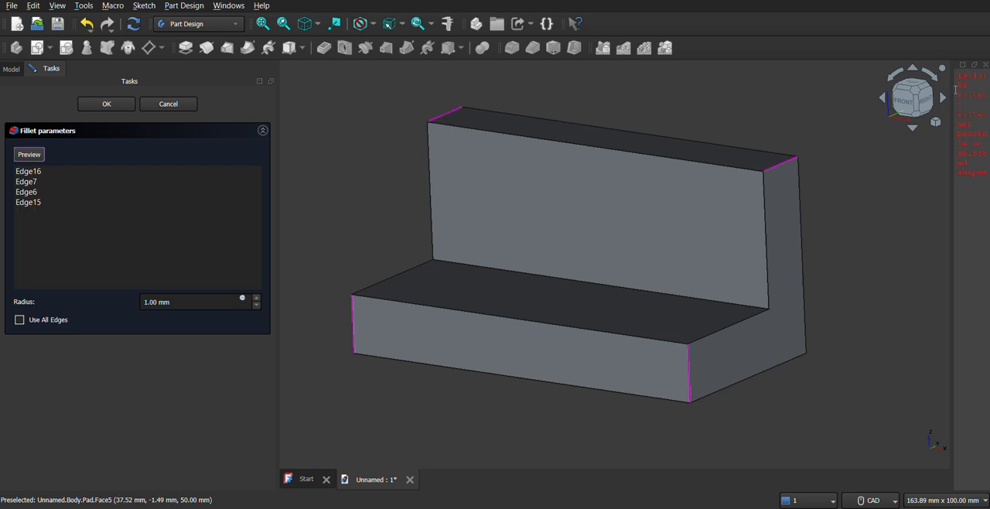
click(985, 65)
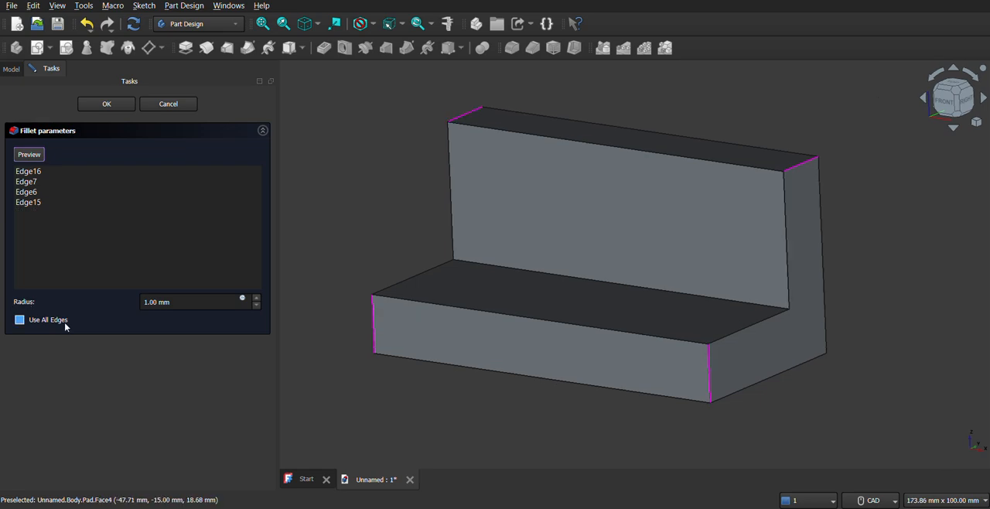
click(188, 301)
drag(180, 297, 156, 275)
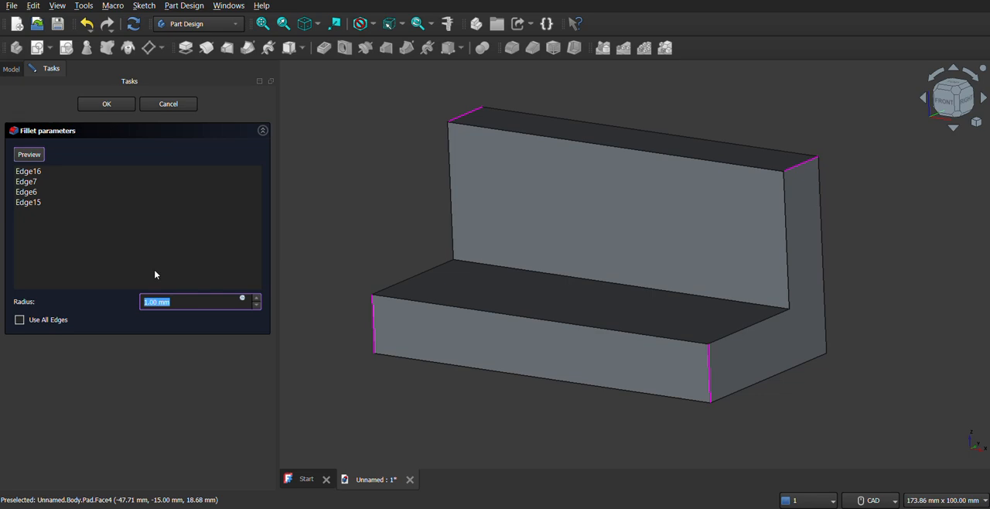
text(15)
mouse_move(564, 358)
middle_down()
mouse_move(622, 407)
mouse_move(566, 354)
mouse_move(560, 368)
middle_up()
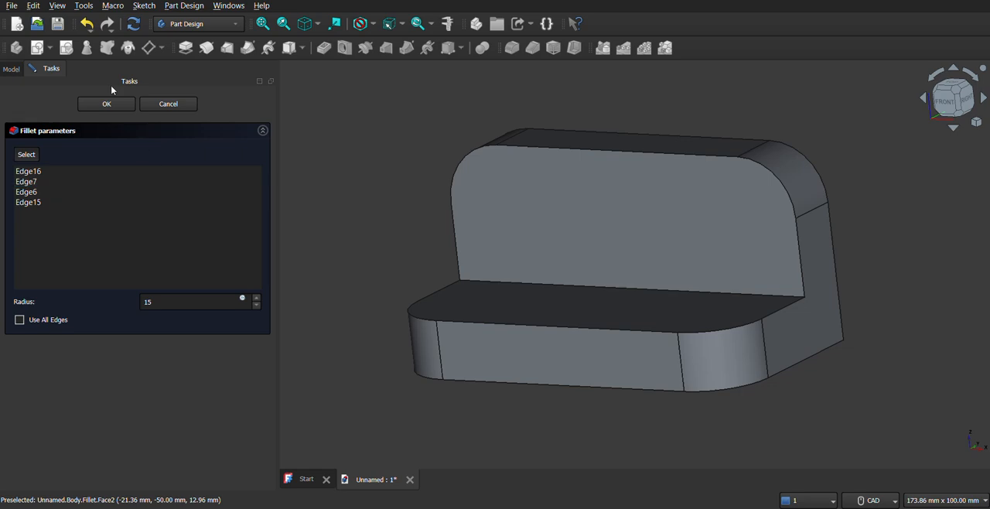
click(103, 105)
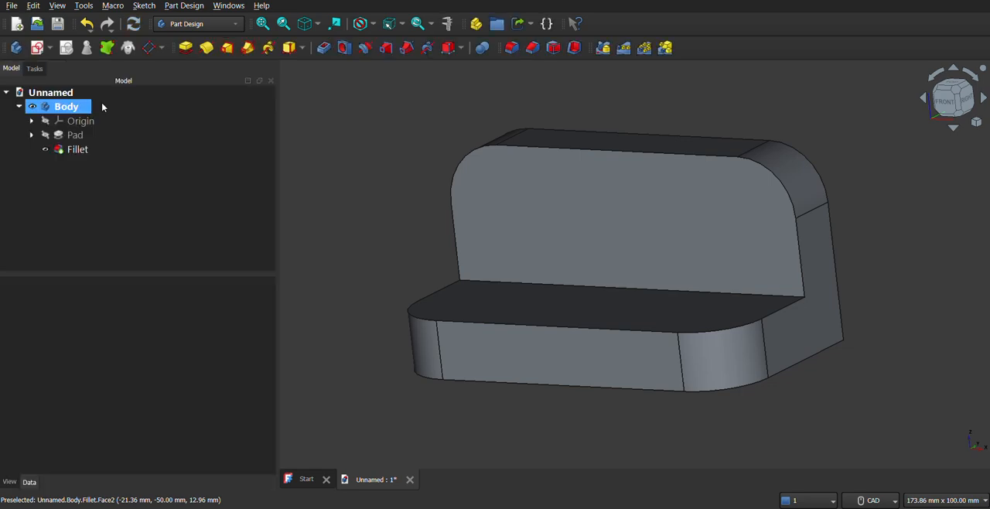
Recheck the reference drawing, then start a sketch on the upper face of the horizontal leg, oriented with the upright leg at the back
middle_drag(694, 343, 687, 347)
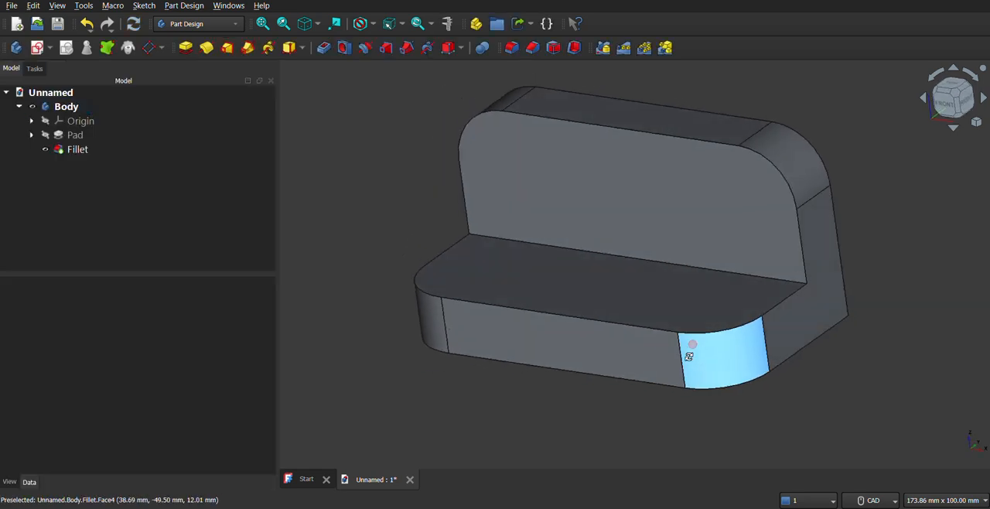
middle_drag(598, 299, 627, 318)
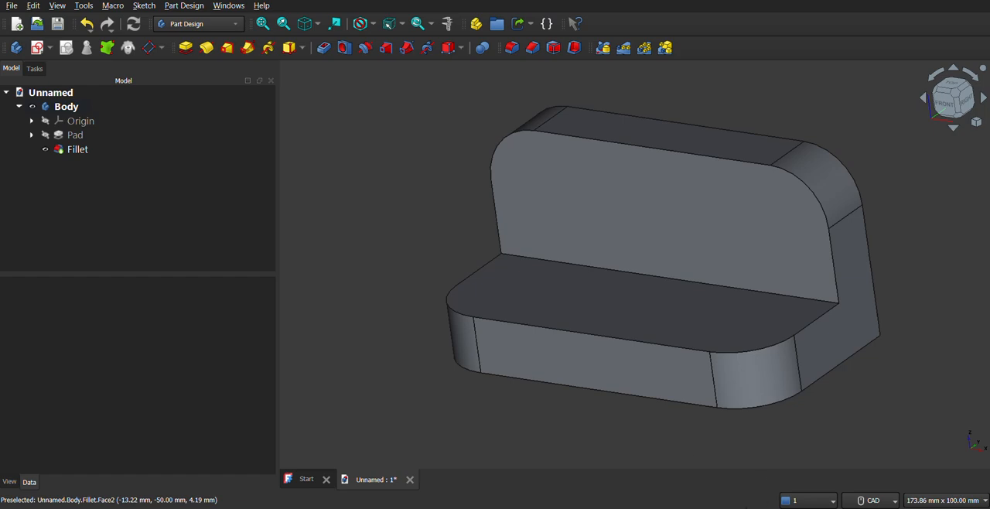
key(alt+Tab)
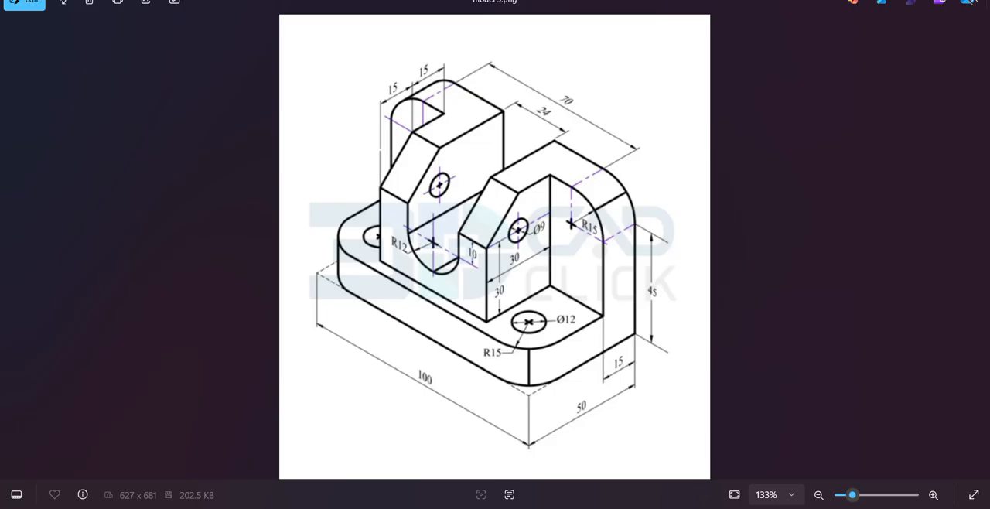
click(747, 452)
middle_drag(585, 349, 620, 348)
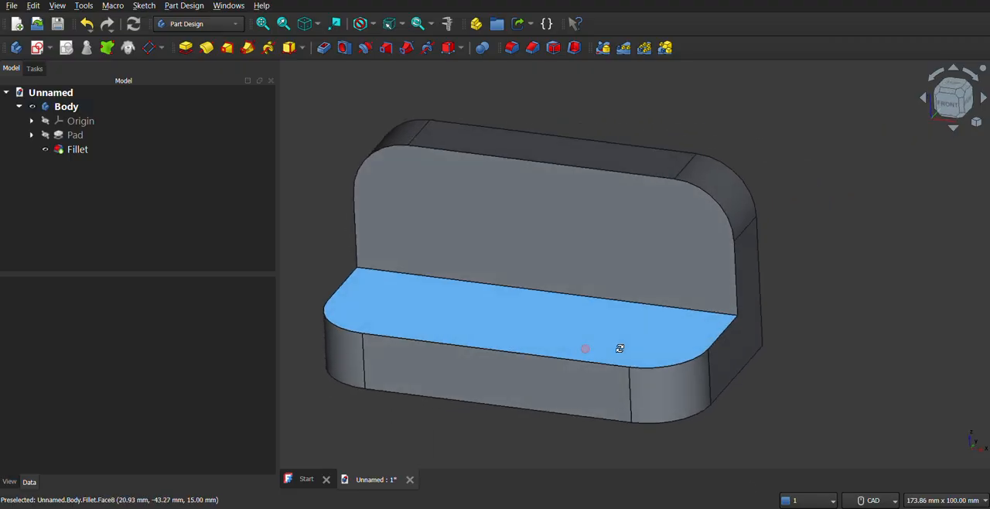
click(573, 334)
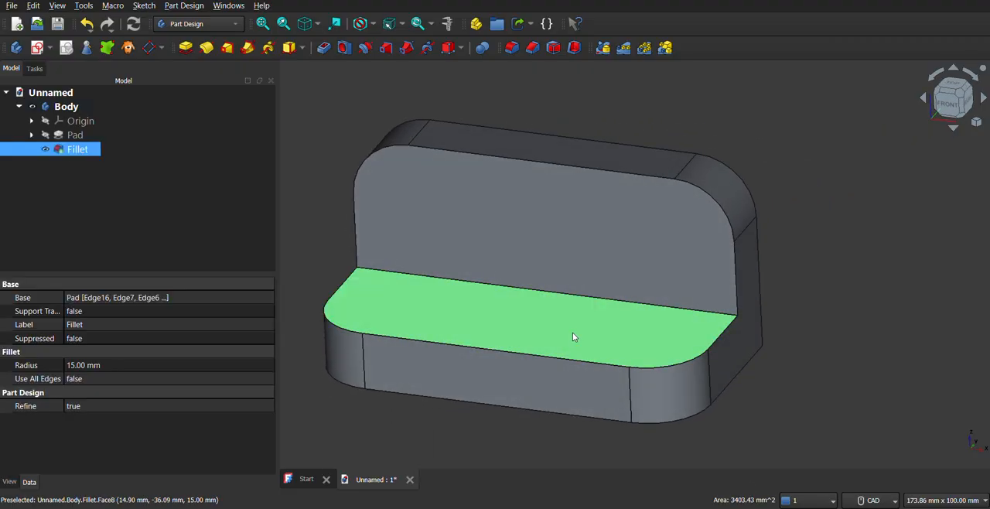
click(49, 51)
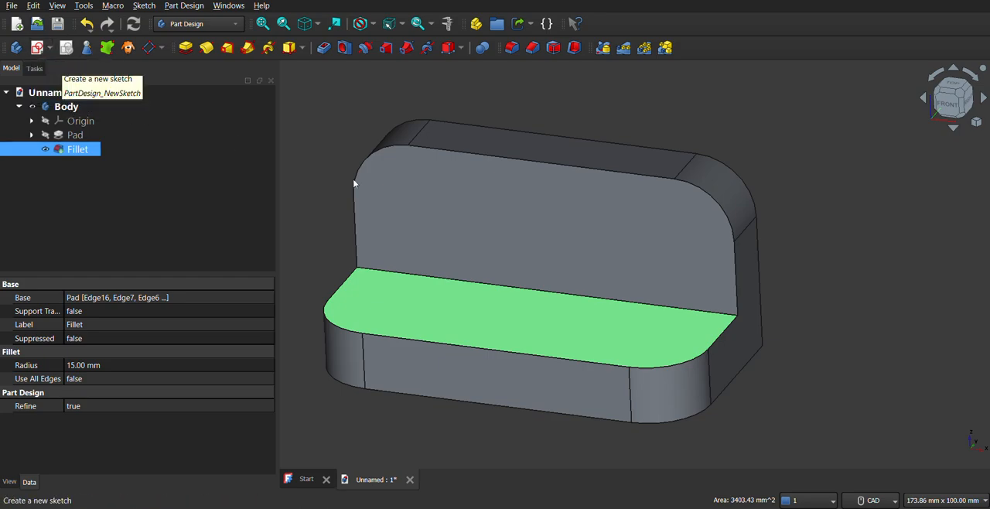
click(973, 75)
middle_drag(512, 339, 499, 251)
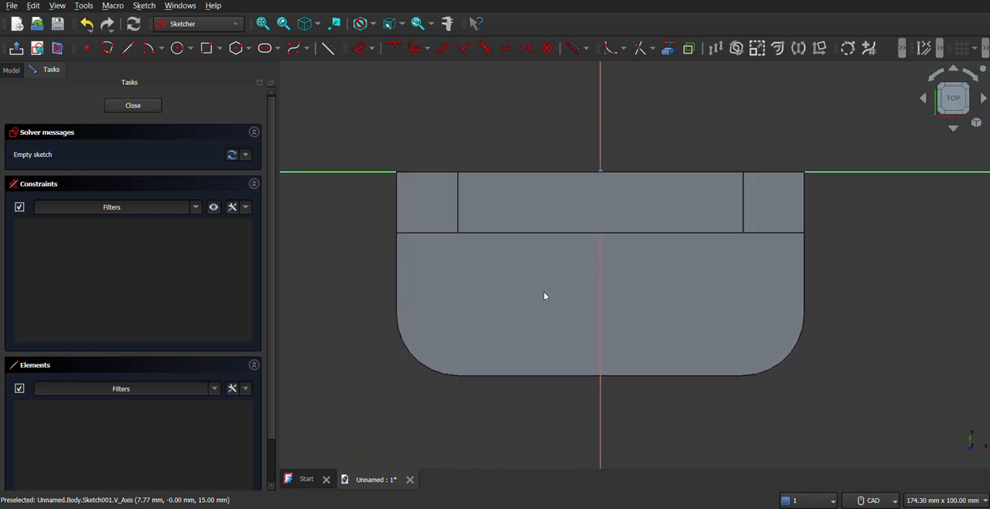
Project the two outer end segments of the edge between the upright leg and the base as external geometry
click(668, 48)
click(420, 234)
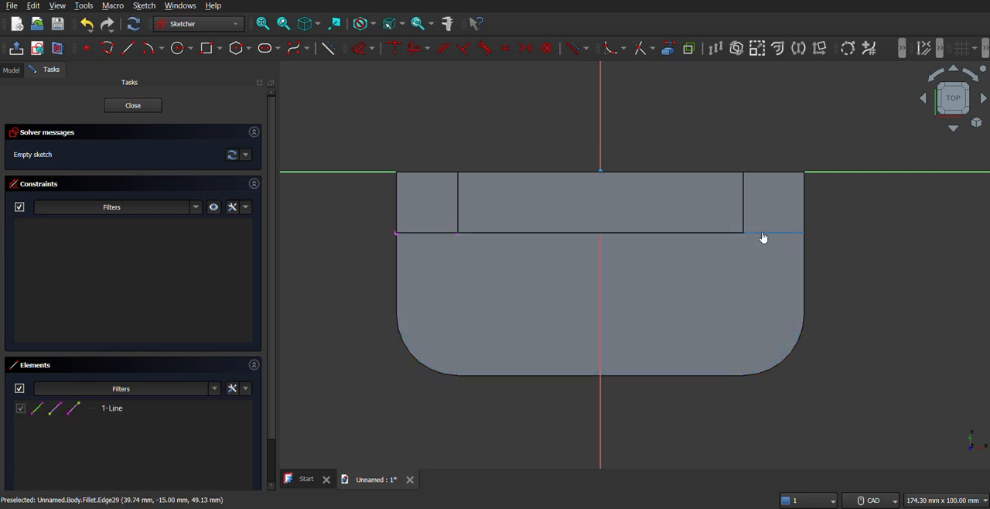
click(763, 234)
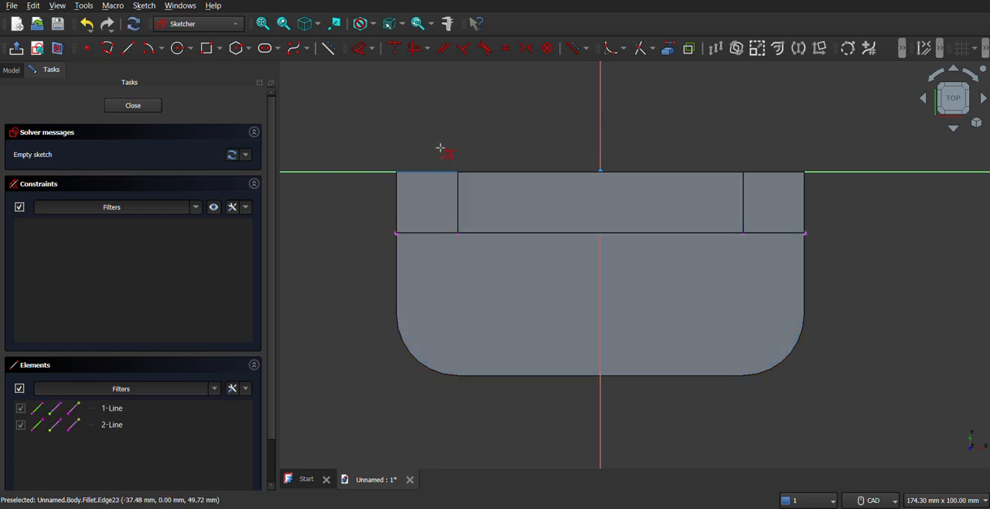
Draw two circles about 13 mm in diameter on the base face, one on each side of its centreline
click(177, 48)
click(489, 303)
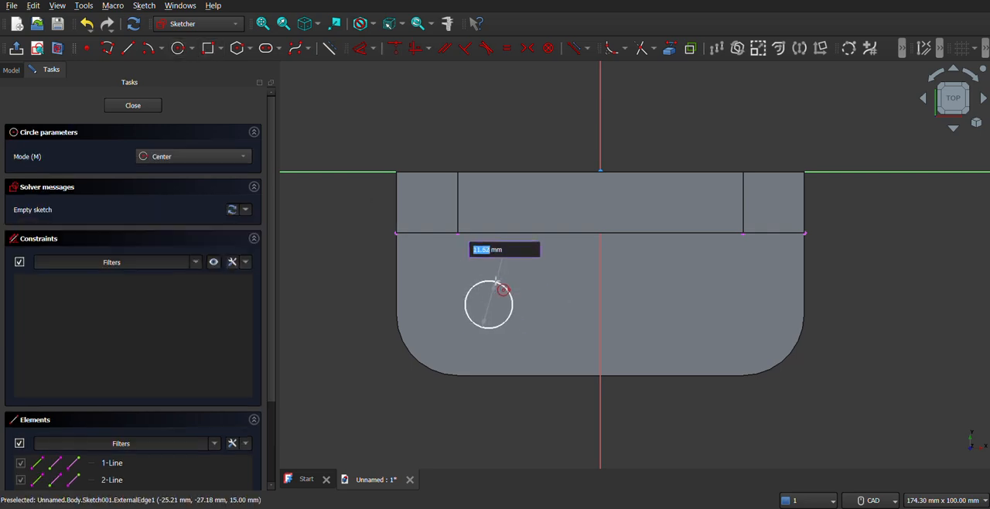
click(503, 283)
click(716, 304)
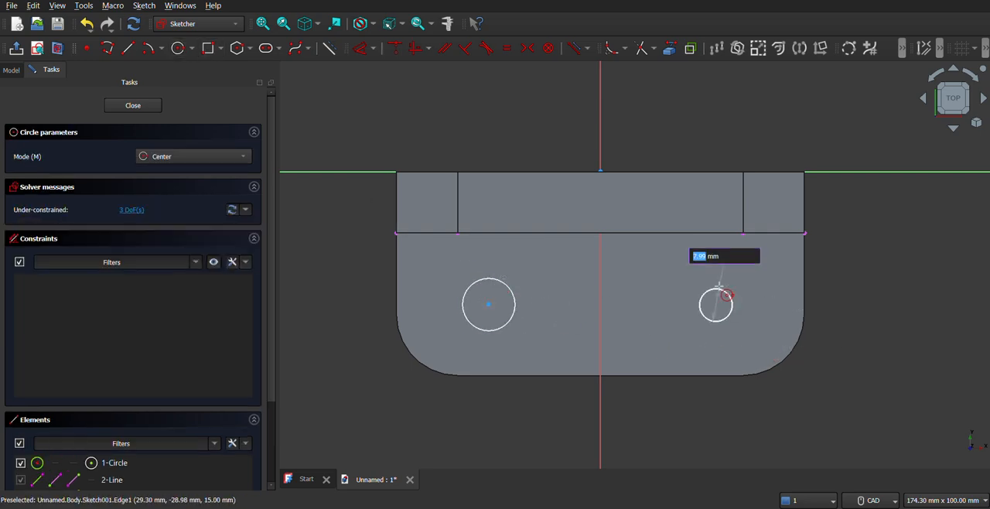
click(725, 280)
right_click(672, 277)
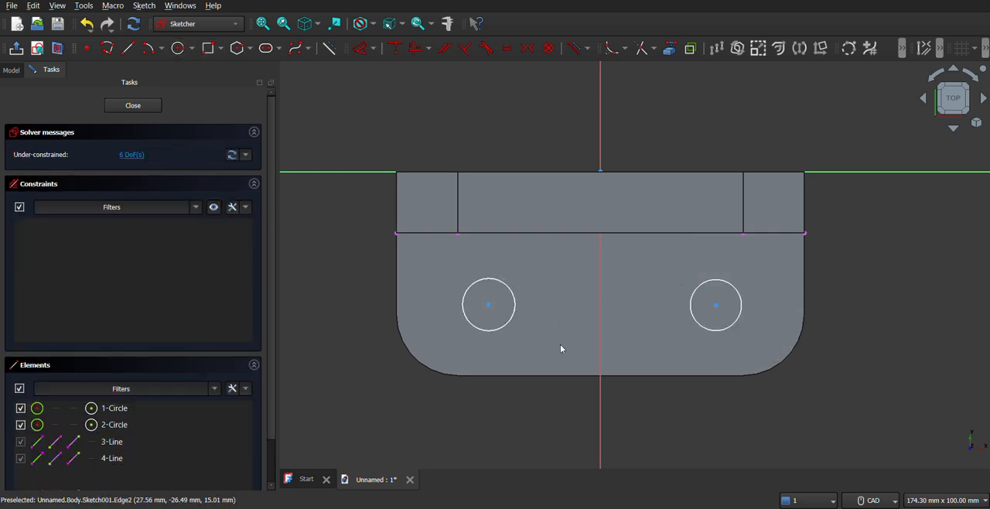
Make the two circles equal and set their diameter to 12 mm
click(507, 328)
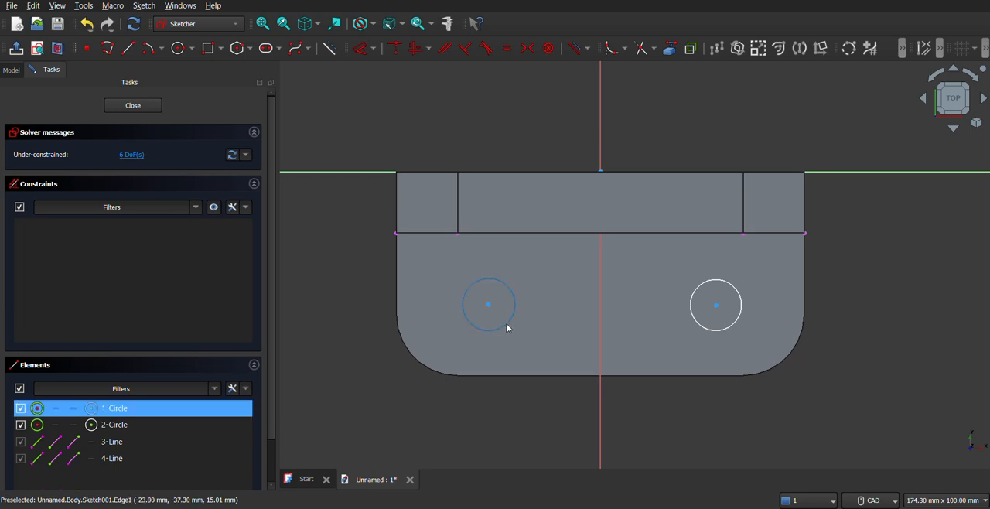
click(696, 326)
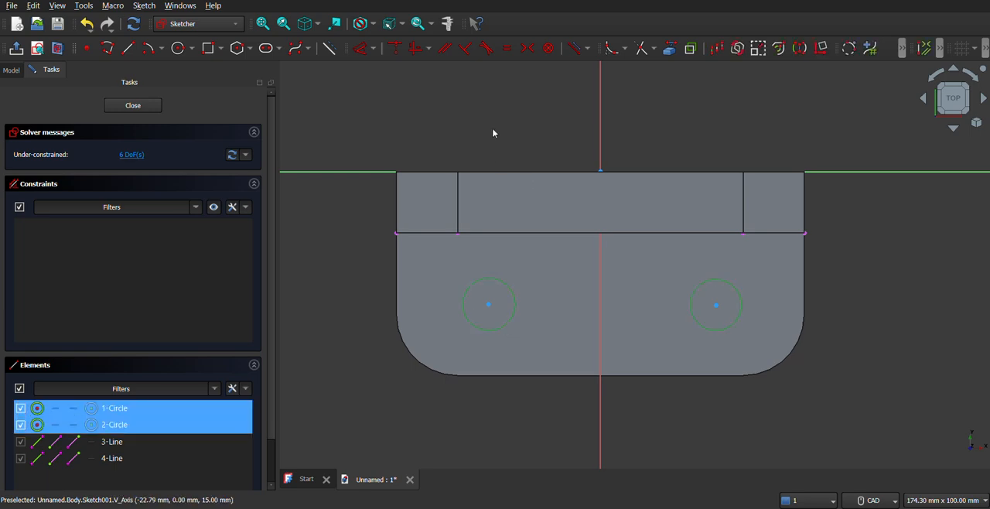
click(508, 49)
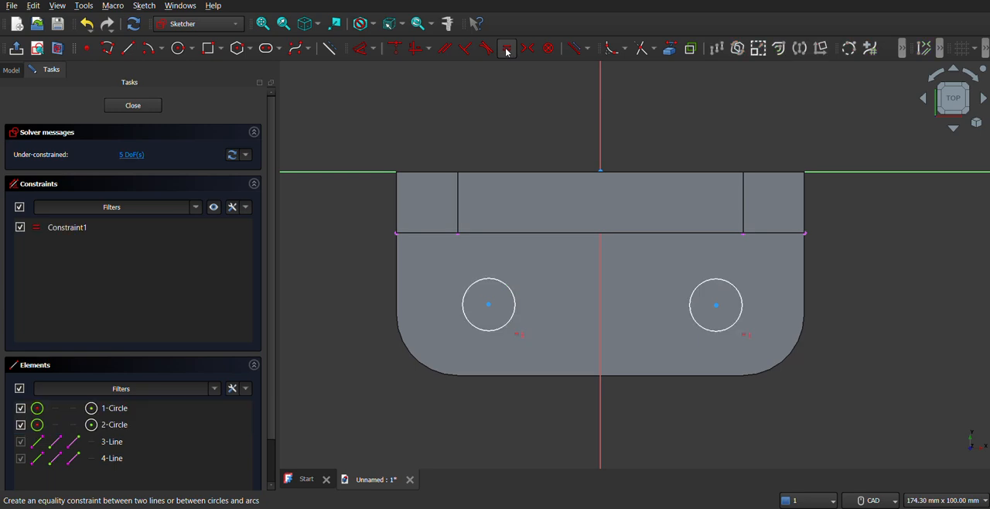
click(363, 56)
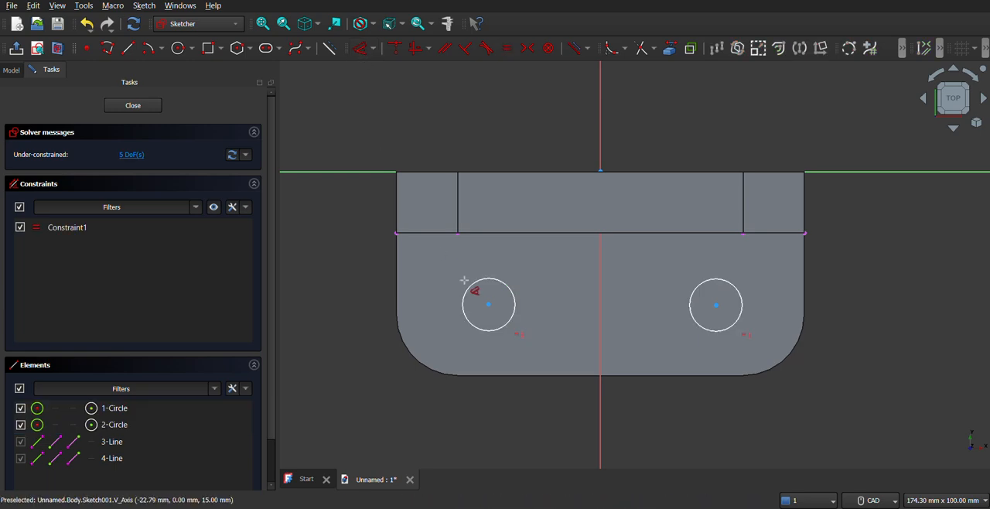
click(476, 281)
click(482, 265)
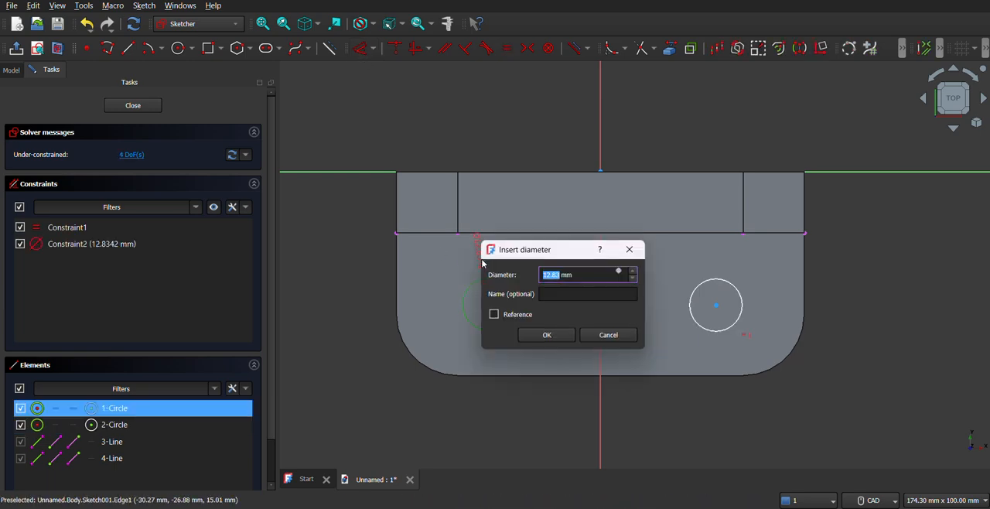
text(12)
key(Return)
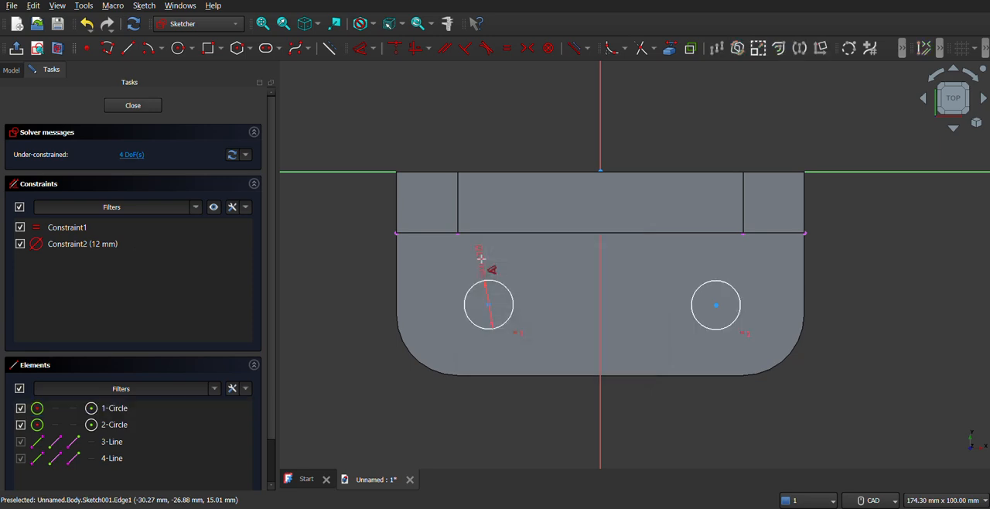
Try to align the two circle centres with a horizontal constraint, and undo it
click(489, 307)
click(717, 306)
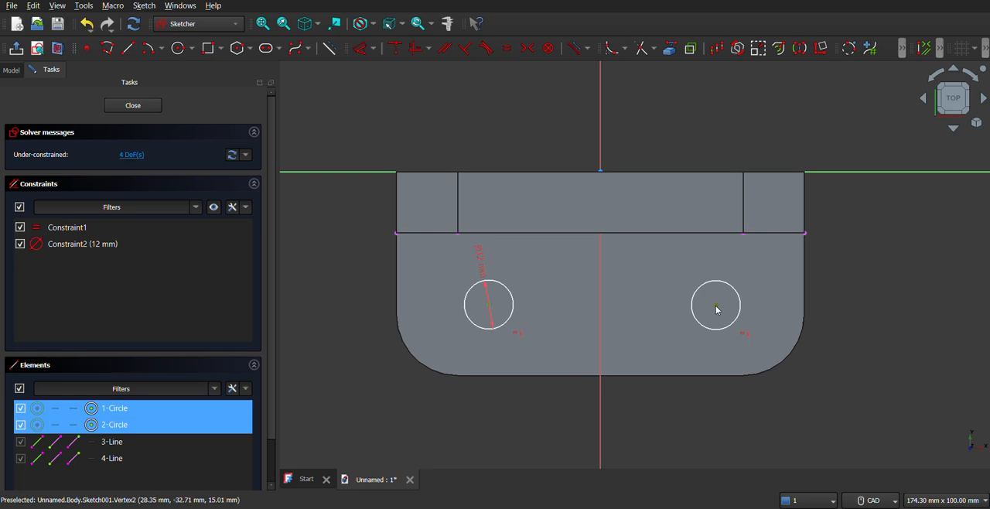
click(429, 49)
click(438, 85)
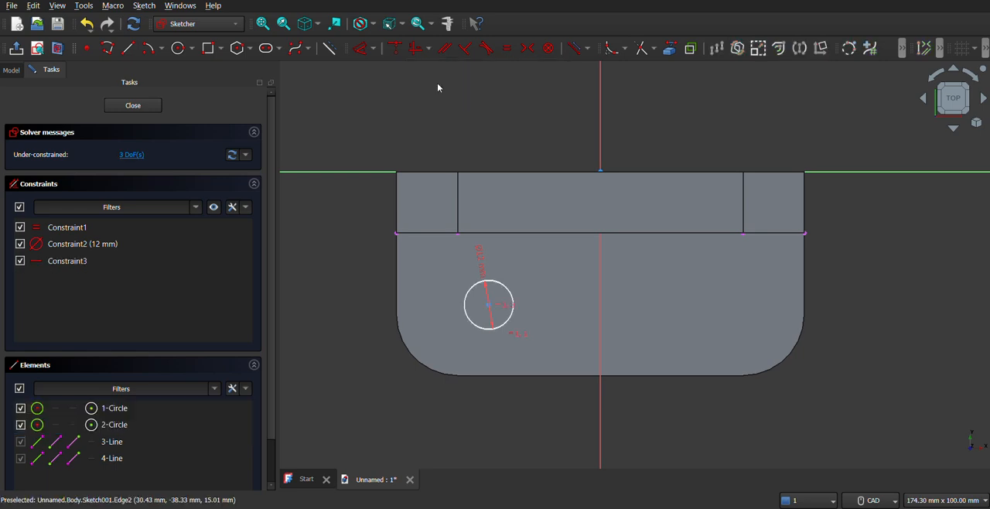
key(ctrl+z)
click(429, 48)
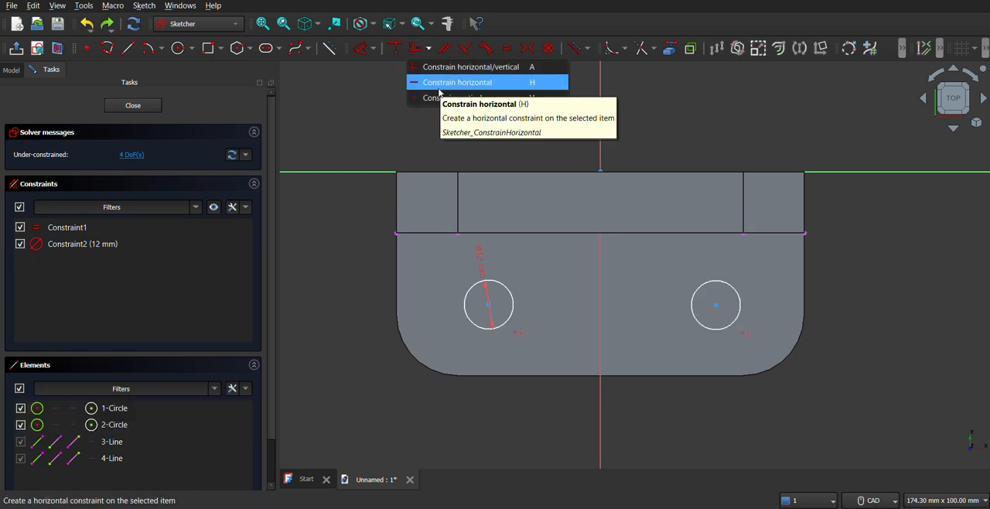
click(437, 100)
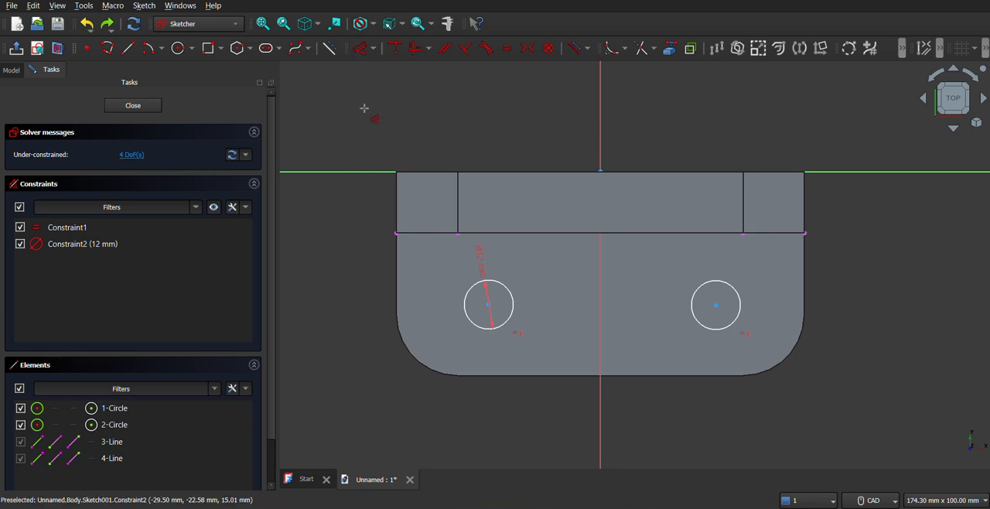
Dimension the horizontal distance between the two circle centres and set it to 70 mm
click(489, 310)
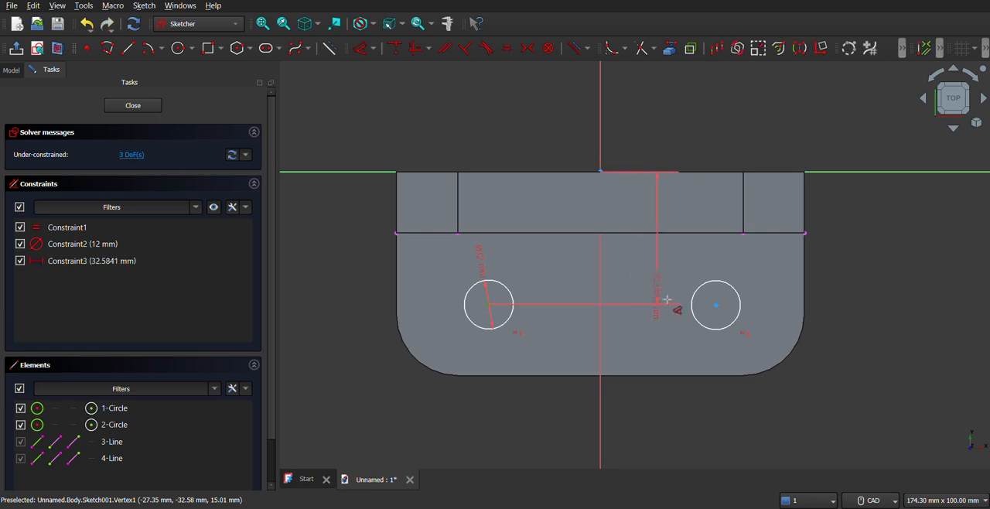
click(716, 306)
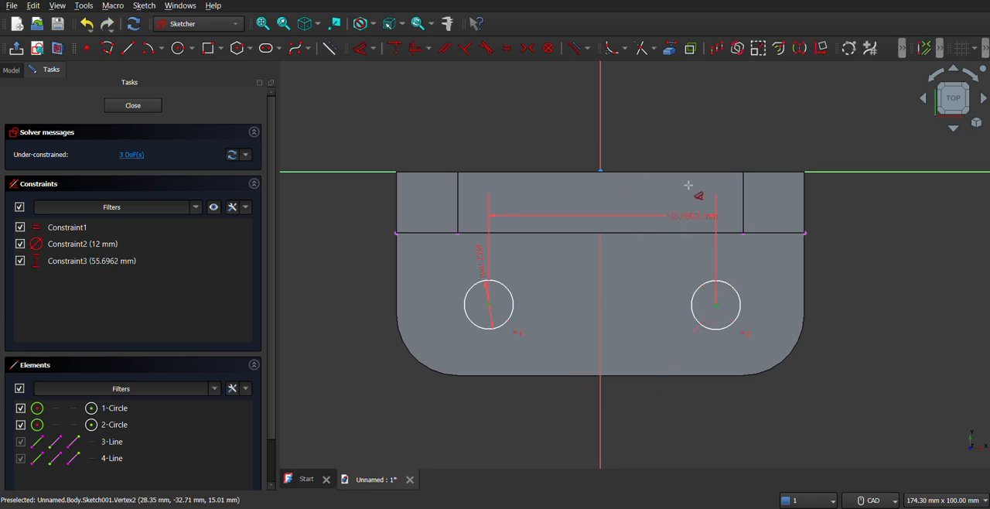
click(673, 130)
text(0)
key(BackSpace)
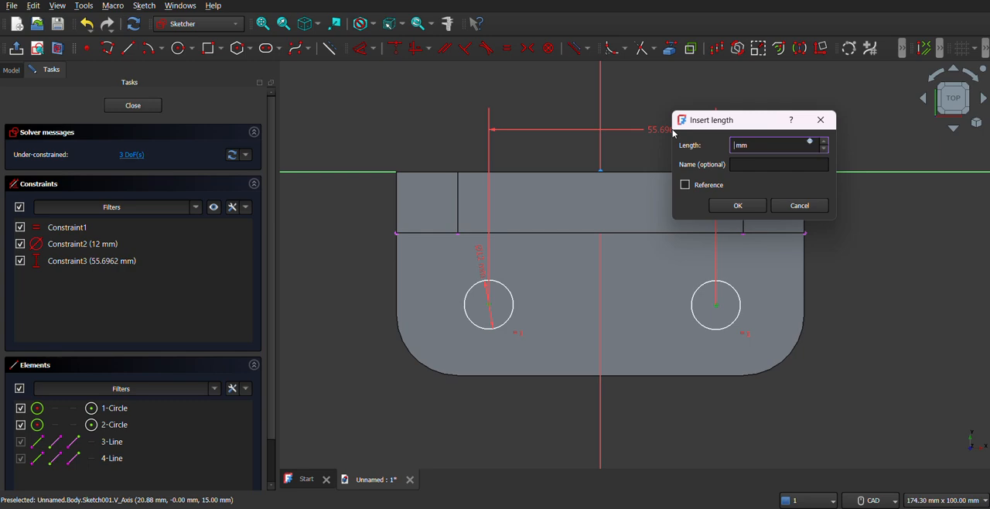
text(70)
key(Return)
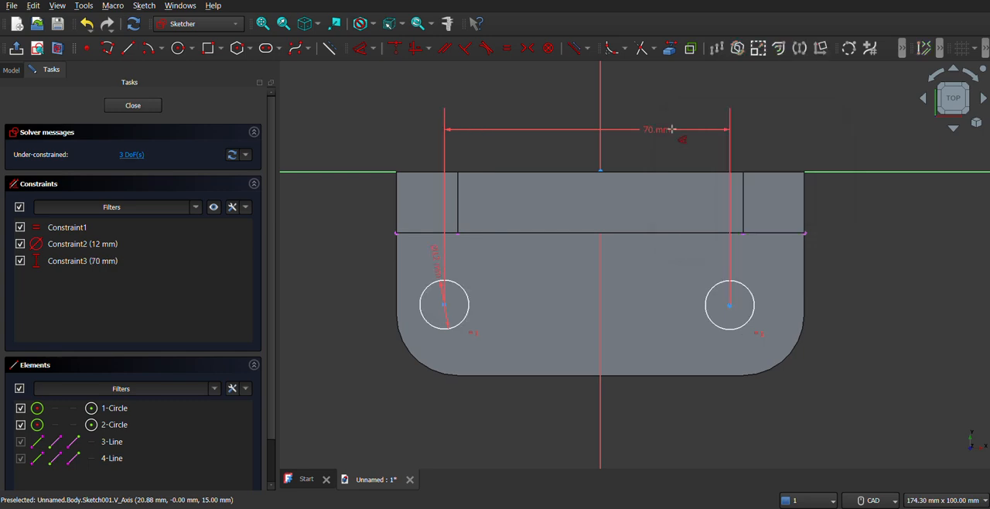
Set the horizontal distance from the left circle's centre to the sketch origin to 70/2 mm
click(446, 305)
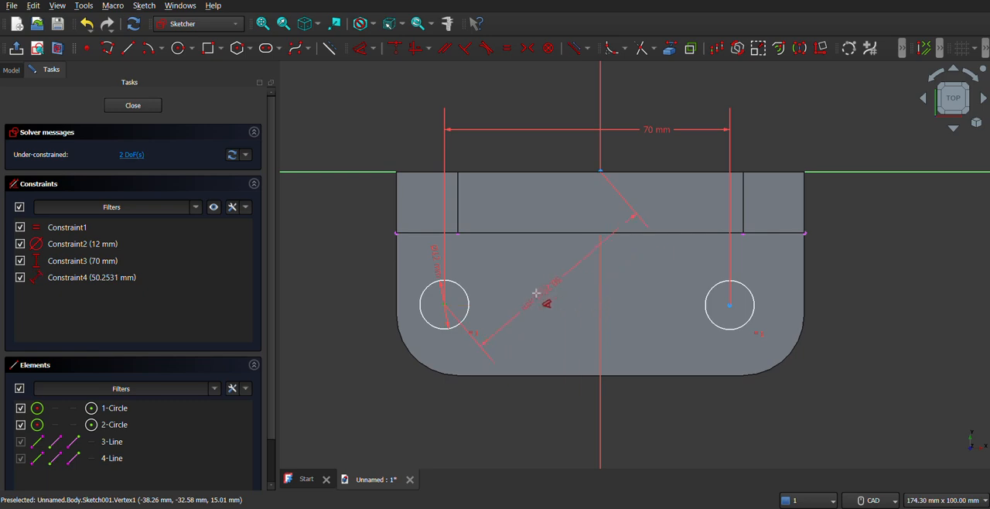
click(518, 392)
text(7)
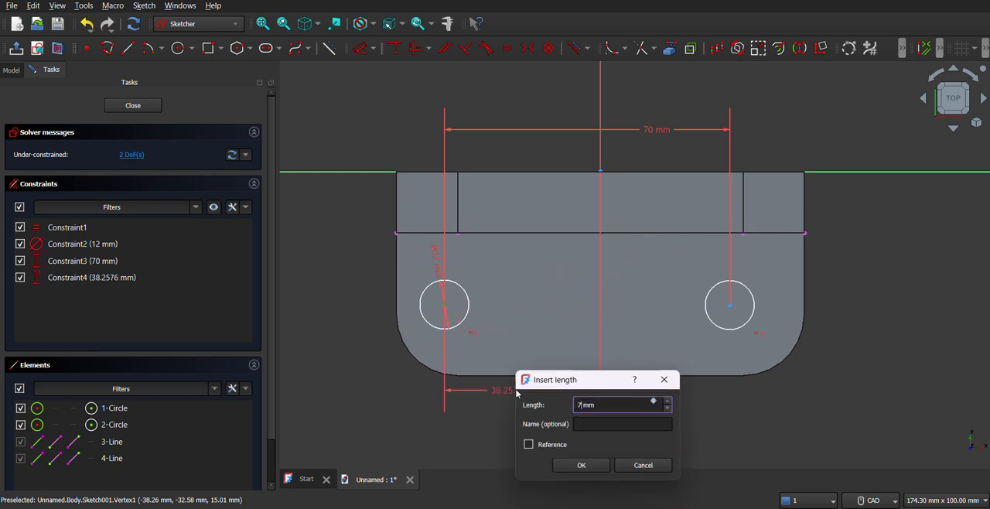
text(0/2)
key(Return)
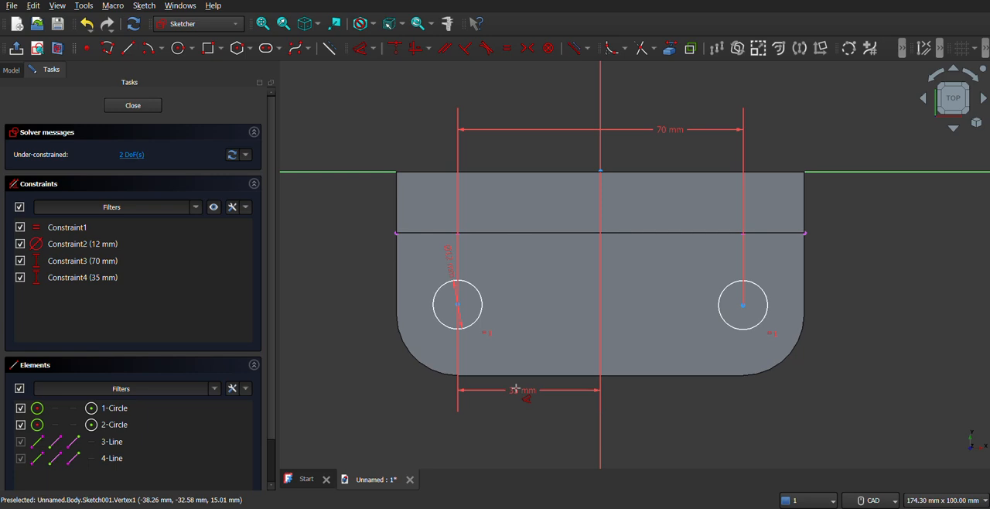
Set the vertical distance from the left circle's centre to the projected edge's left endpoint to 15 mm
click(396, 232)
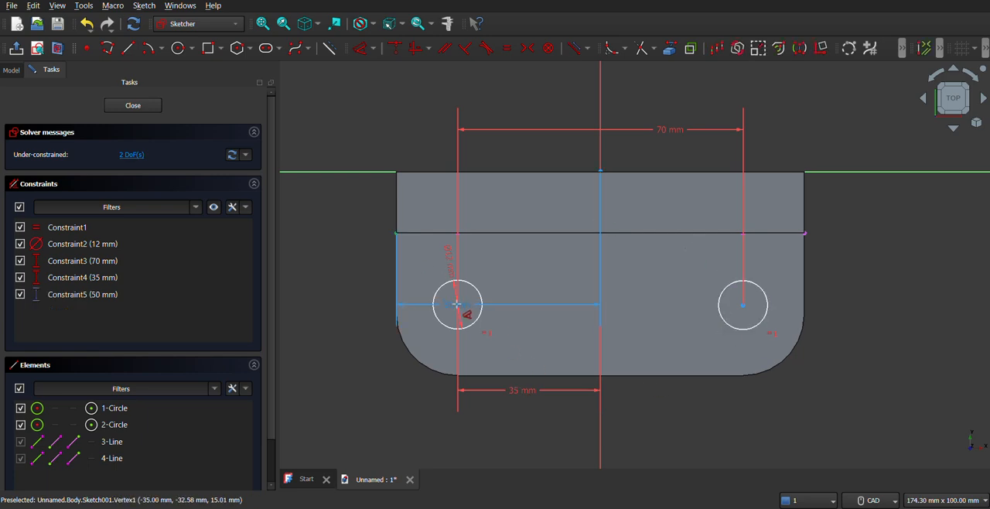
click(456, 304)
click(354, 280)
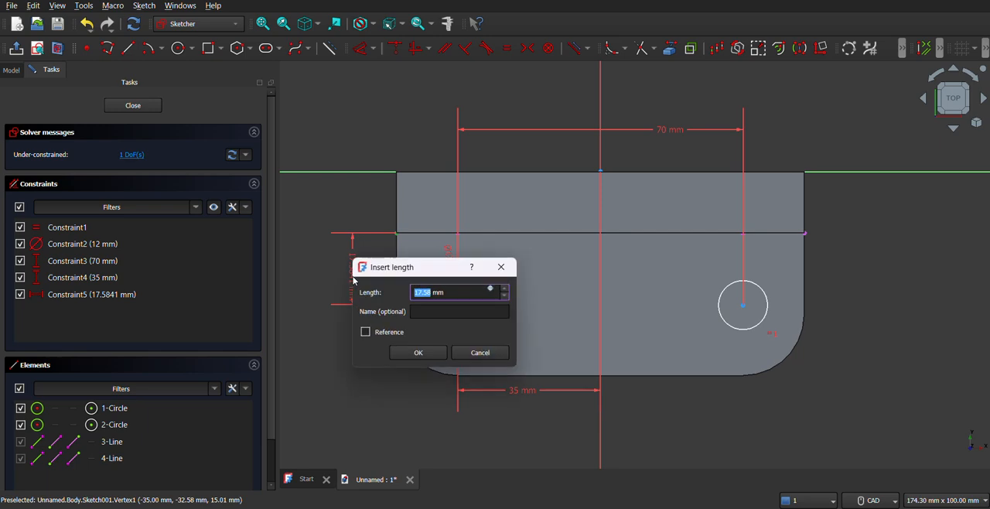
text(15)
key(Return)
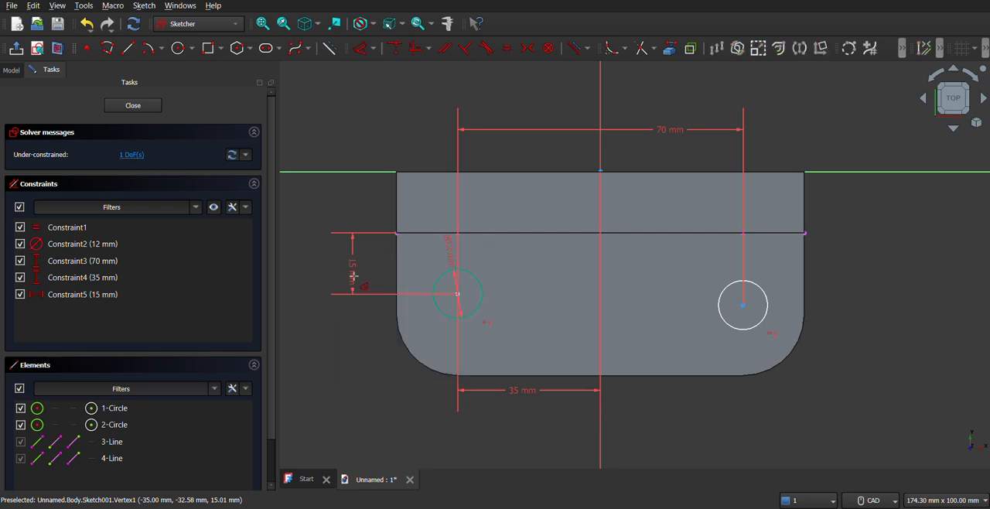
Set the right circle's centre 15 mm vertically from the projected edge's right endpoint and close the sketch
click(744, 304)
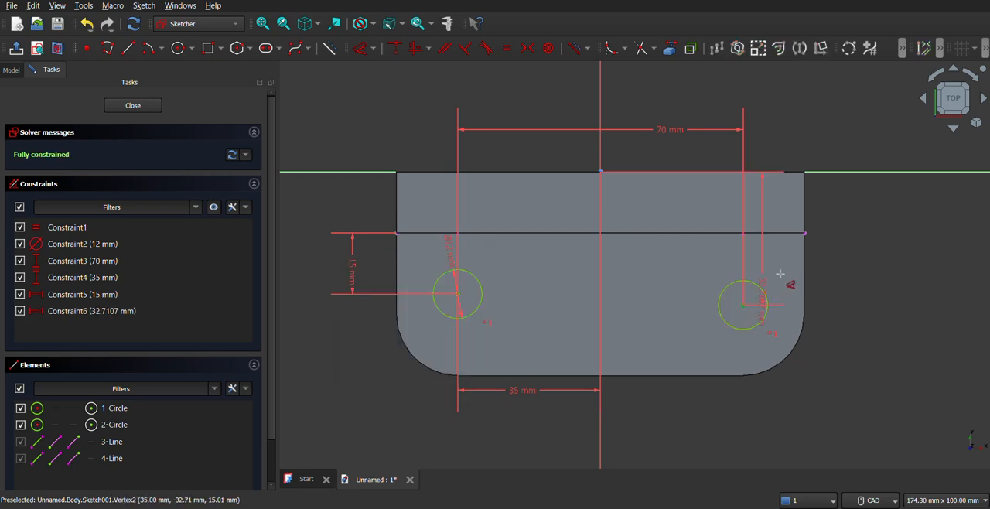
click(804, 232)
text(15)
key(Return)
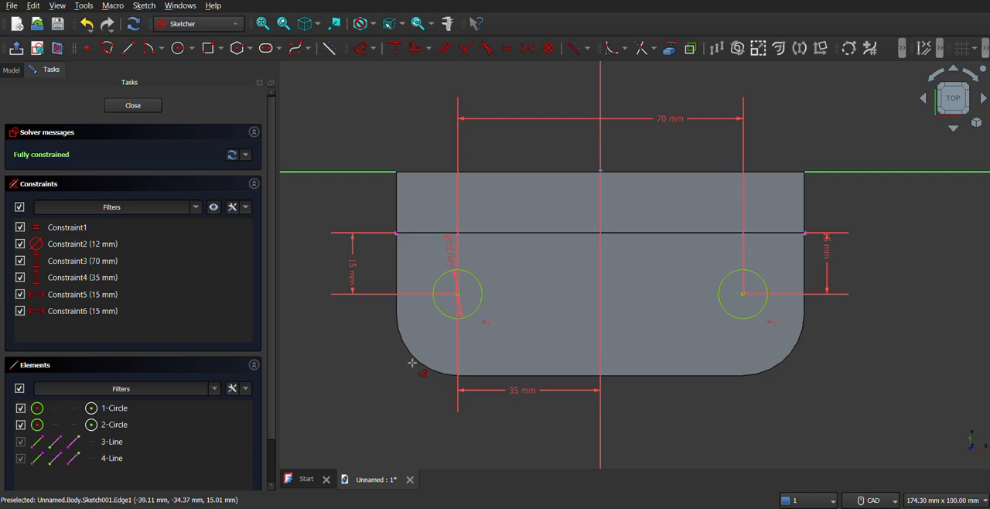
scroll(411, 362, down, 3)
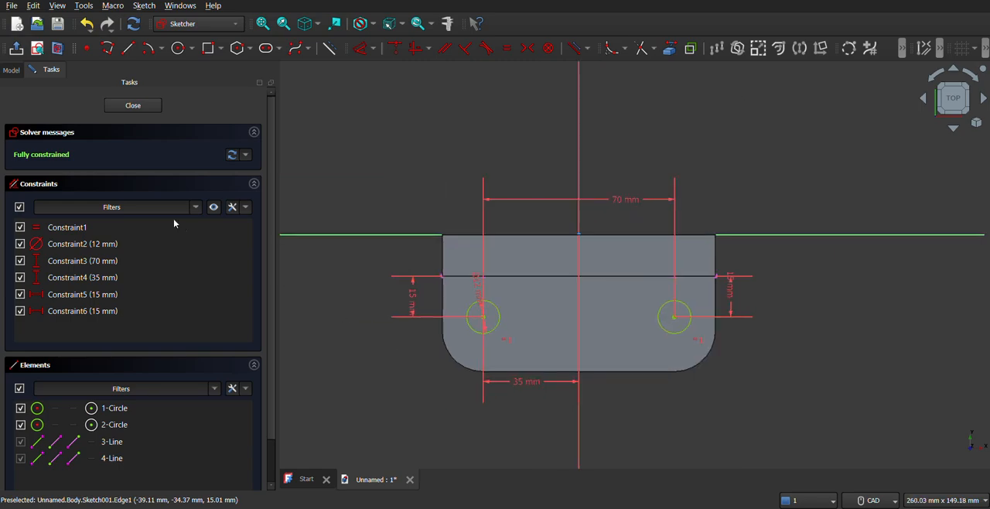
click(133, 106)
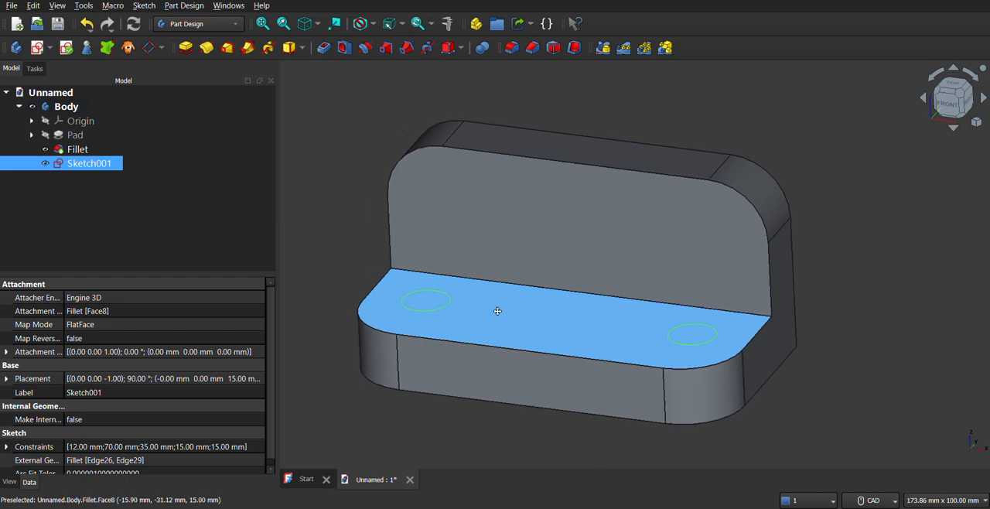
Create holes in the base from the two-circle sketch with the Hole feature at a 12 mm diameter
click(345, 48)
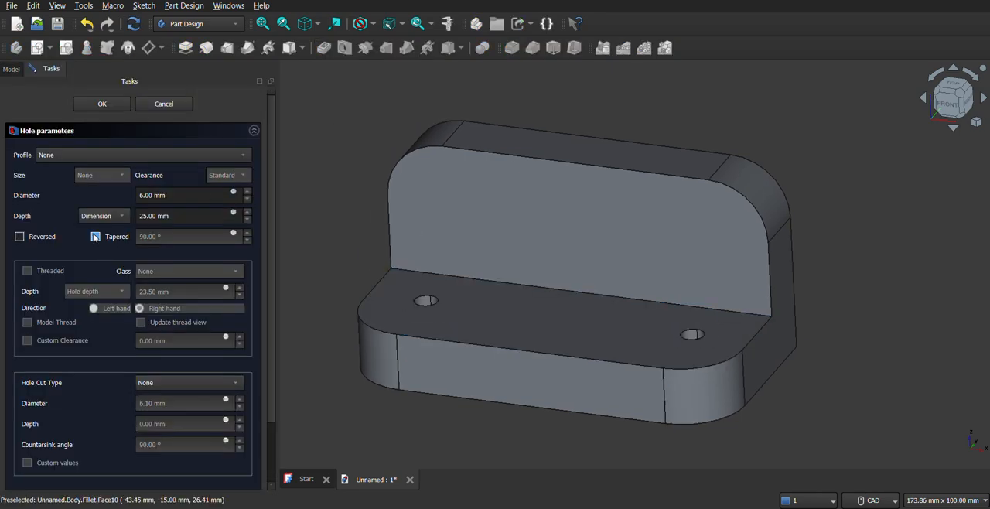
click(194, 195)
triple_click(194, 193)
text(12)
click(151, 134)
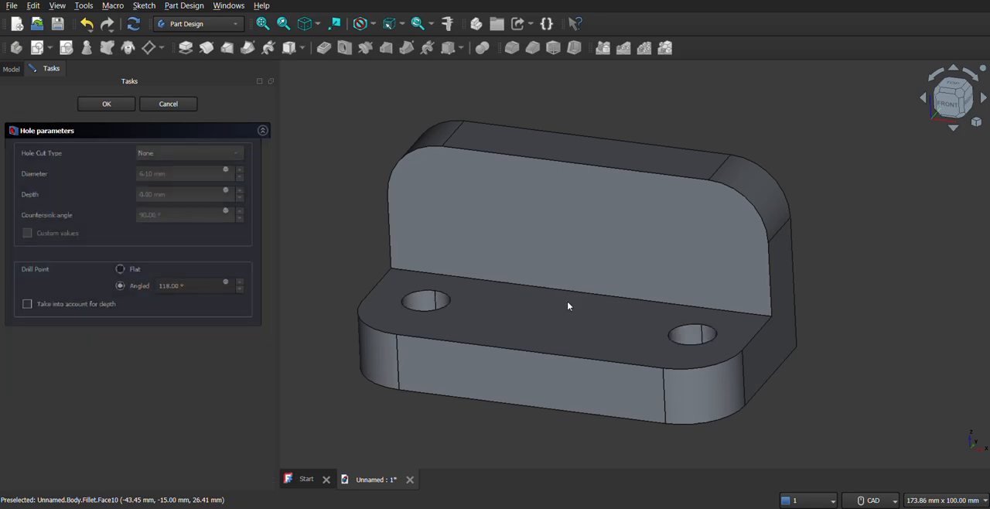
middle_drag(522, 321, 544, 338)
click(107, 109)
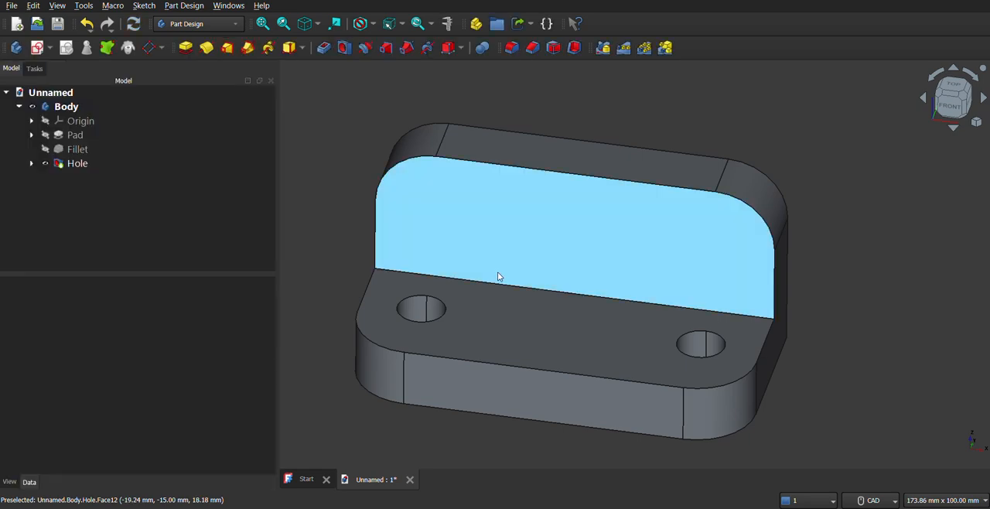
middle_drag(498, 272, 601, 312)
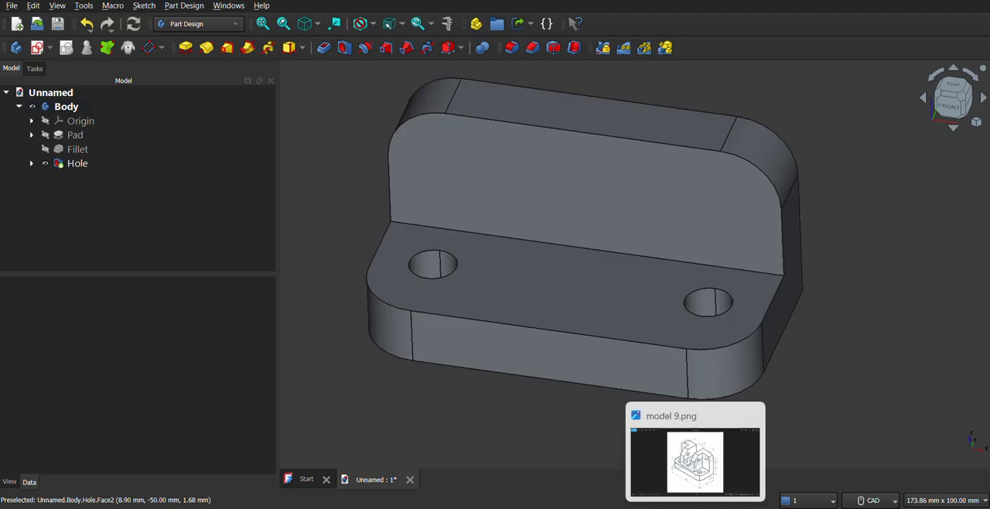
Examine the remaining features and their dimensions in the model 9.png reference drawing, and return to FreeCAD
click(696, 507)
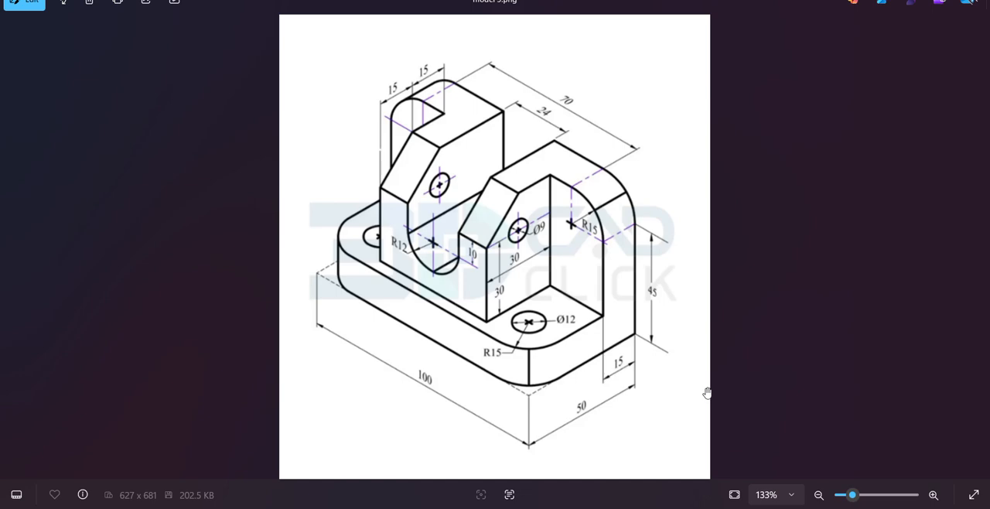
mouse_move(724, 508)
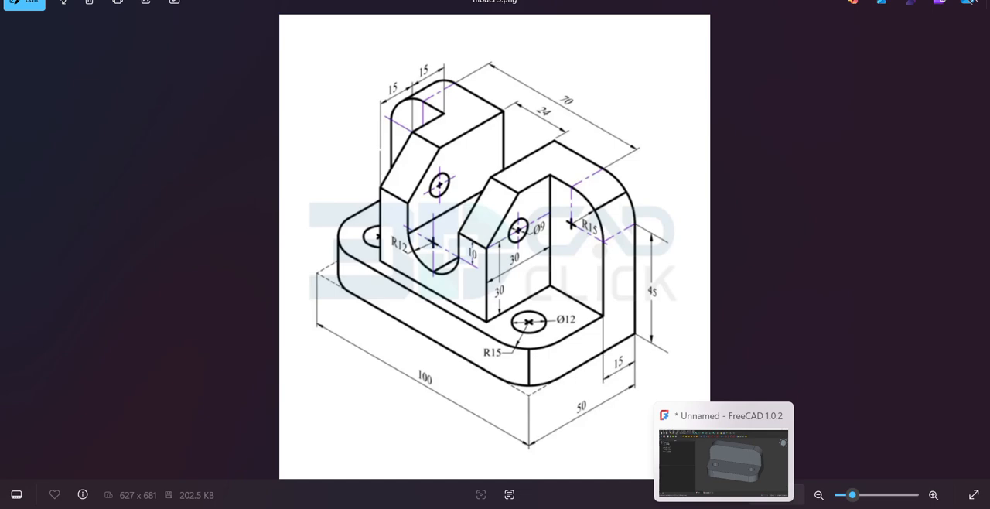
click(724, 508)
Create a new sketch on the base's upper face and rotate the view so the upright leg's edge runs horizontally
middle_drag(617, 340, 585, 288)
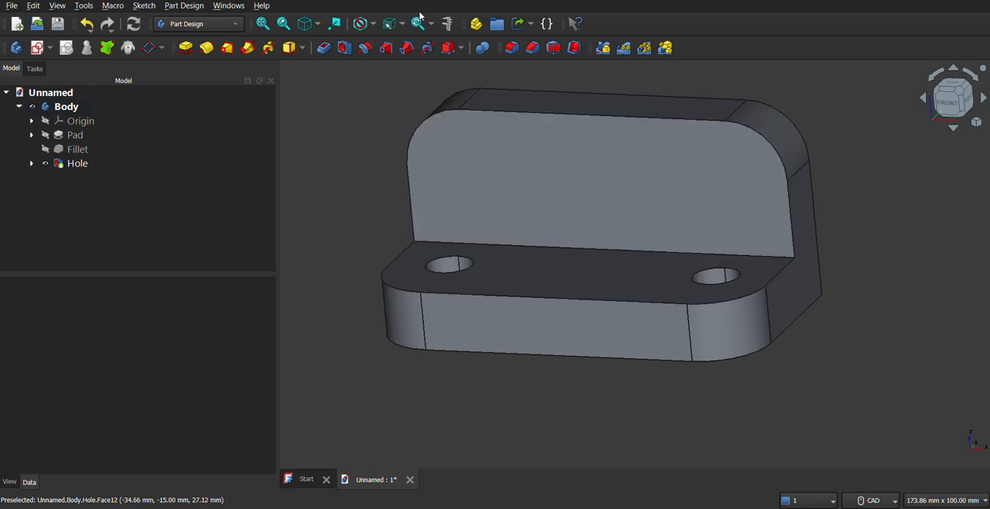
middle_drag(487, 175, 508, 176)
middle_drag(600, 209, 553, 289)
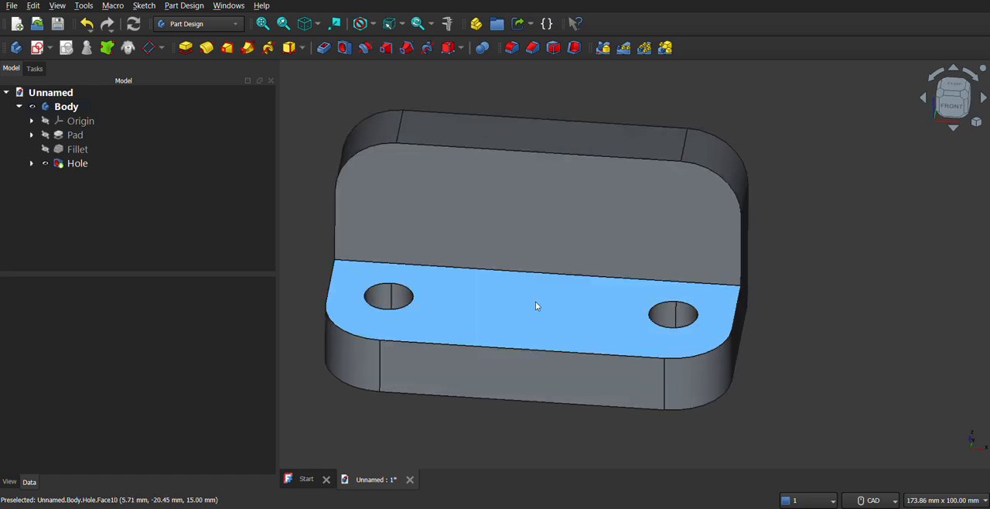
click(510, 311)
click(511, 309)
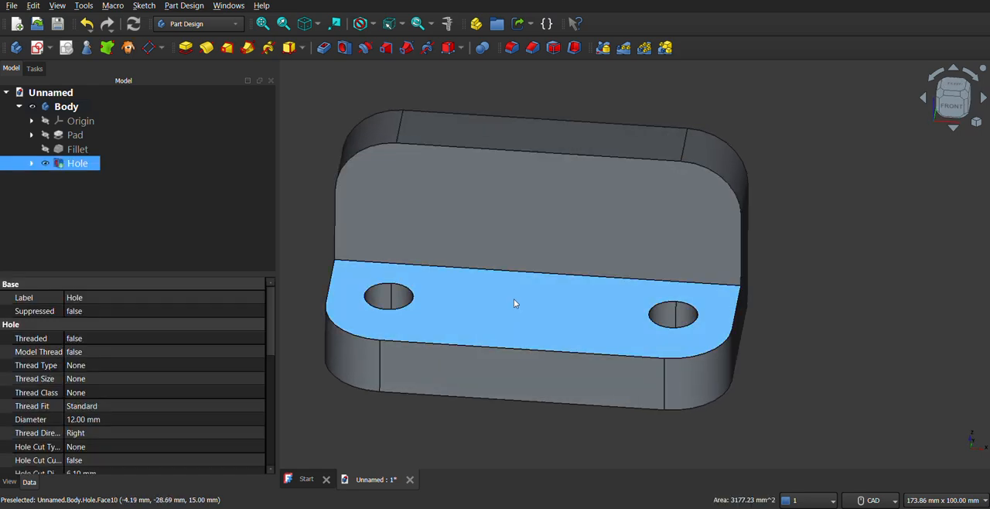
click(49, 49)
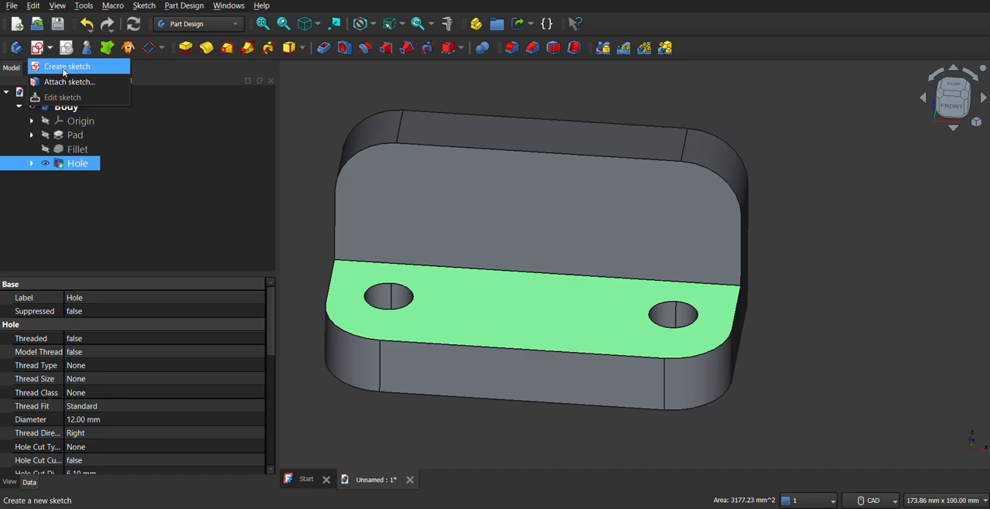
click(63, 67)
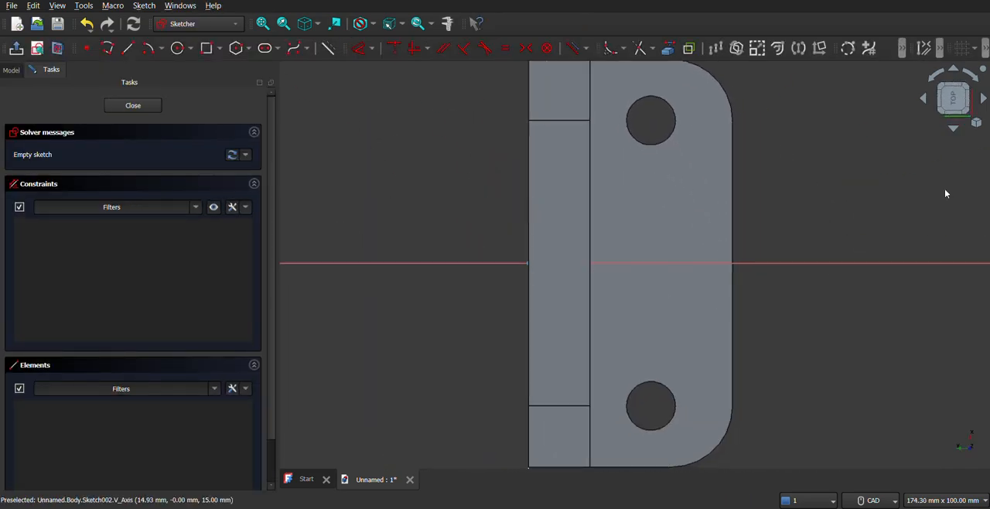
click(934, 78)
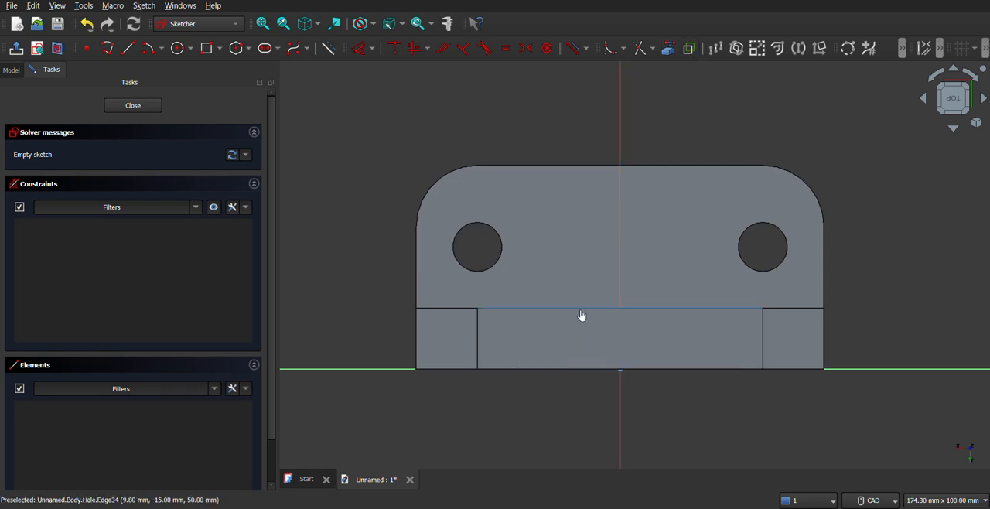
Project the upright leg's long front edge as external geometry and draw a rectangle about 38 by 26 mm on the base, ending on that edge
click(581, 310)
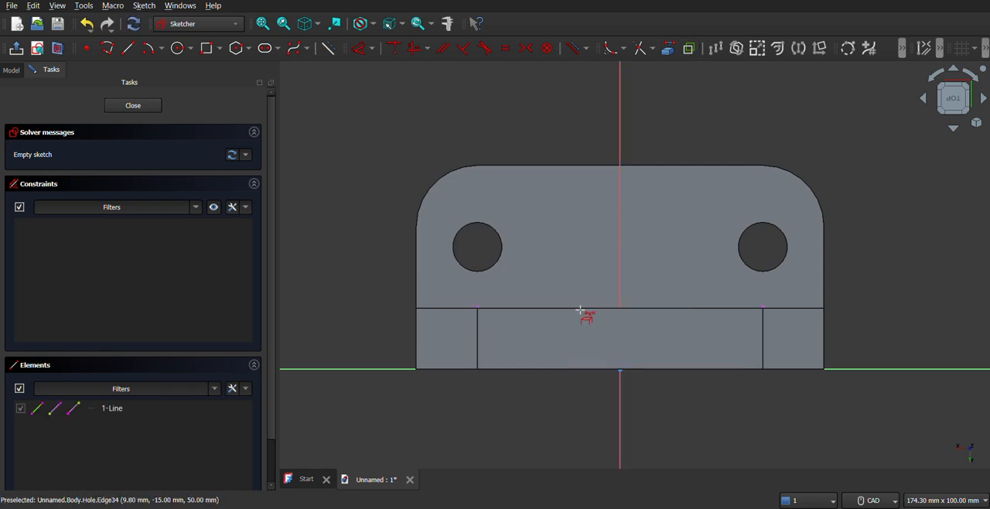
click(220, 49)
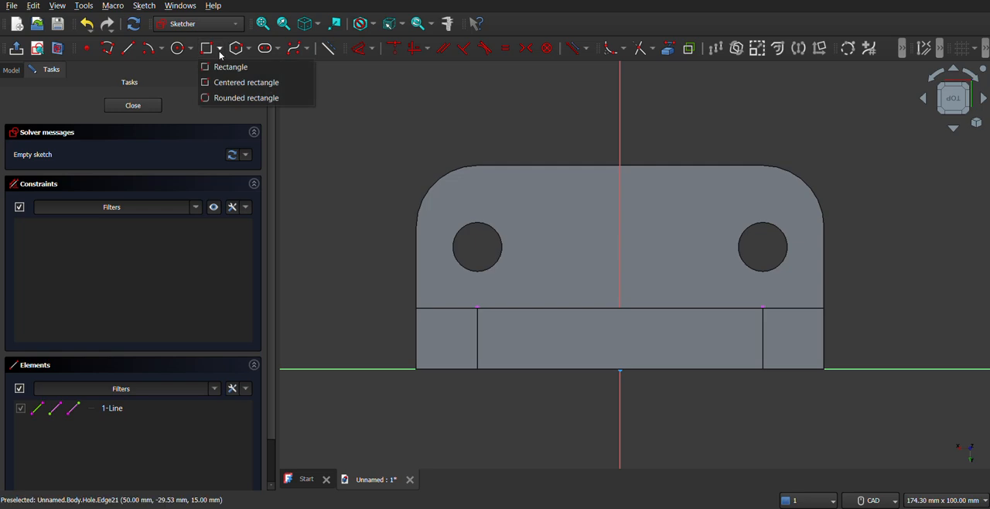
click(215, 67)
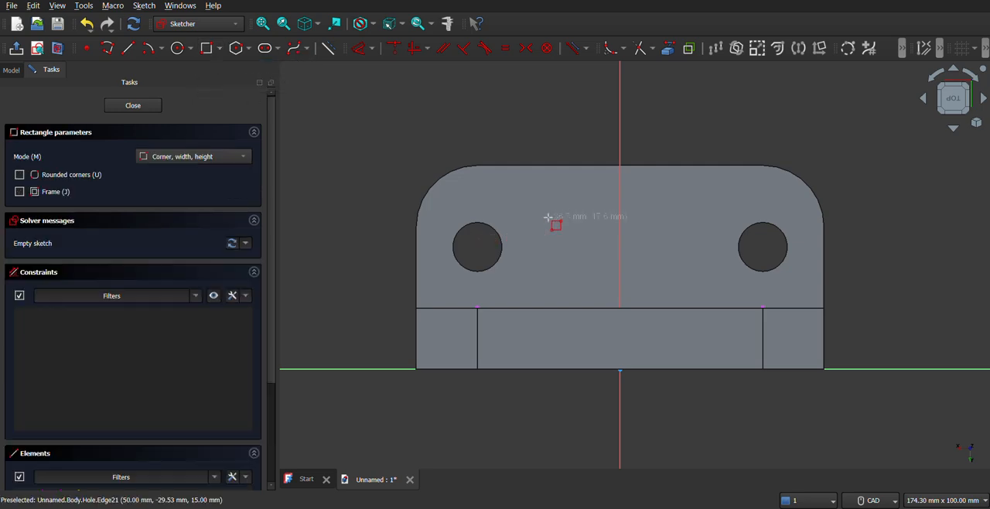
click(550, 203)
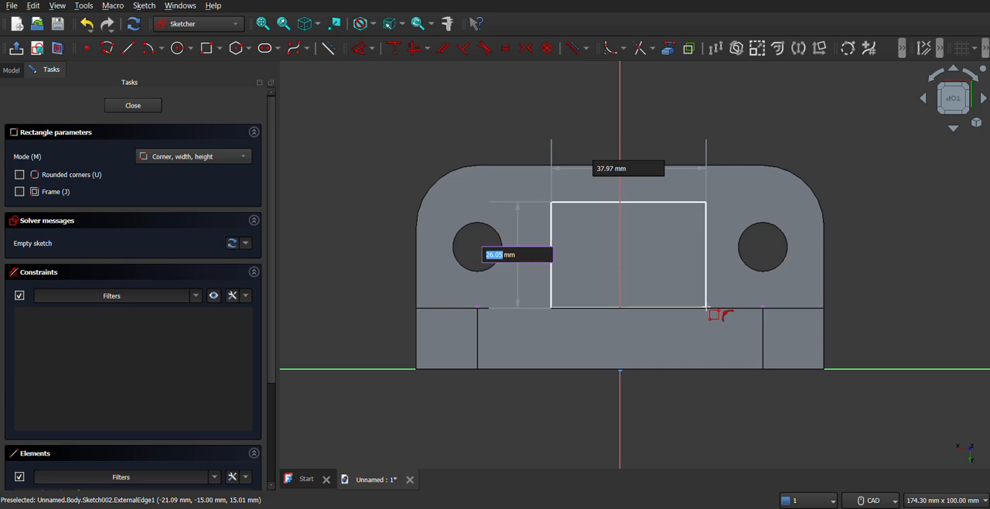
click(706, 308)
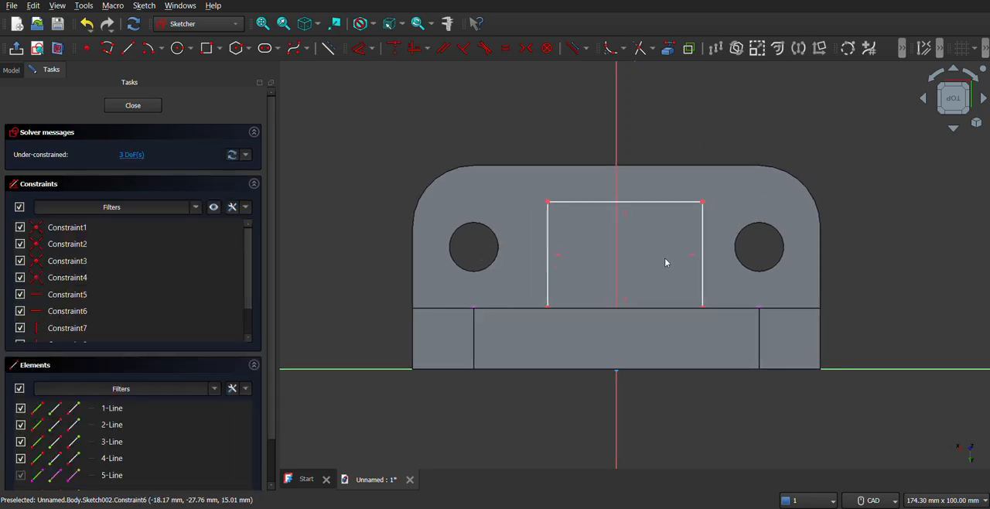
Check the central block's width dimensions in the reference drawing and calculate 30 + 24 in the Calculator
key(alt+Tab)
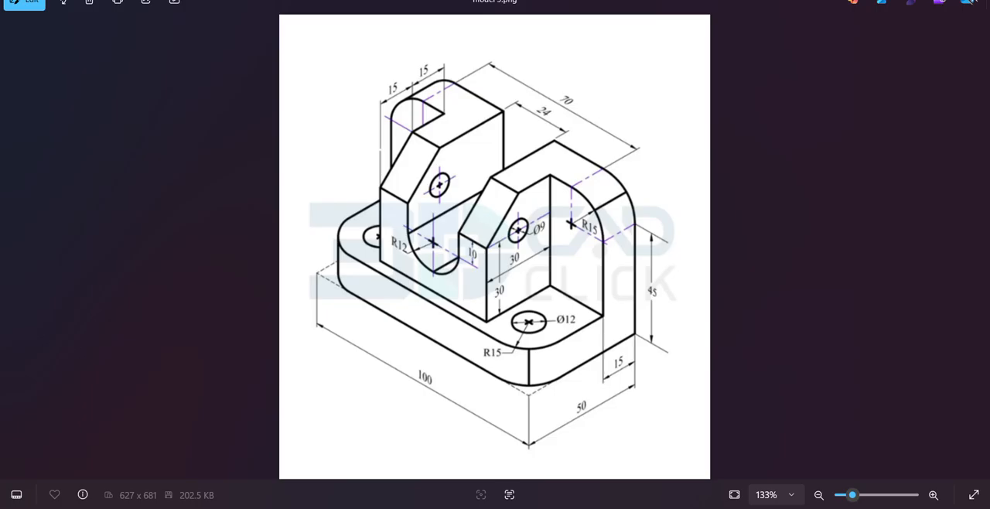
key(alt+Tab)
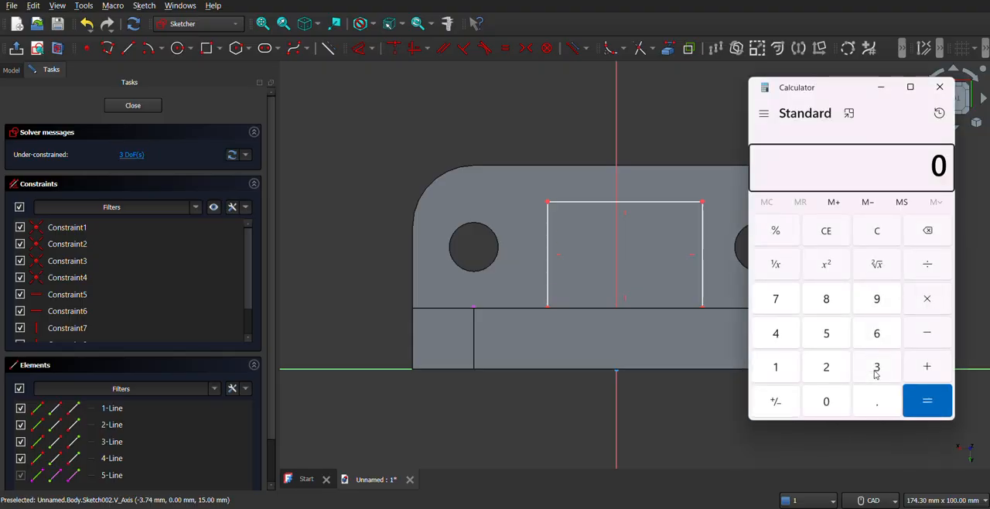
click(876, 368)
click(832, 399)
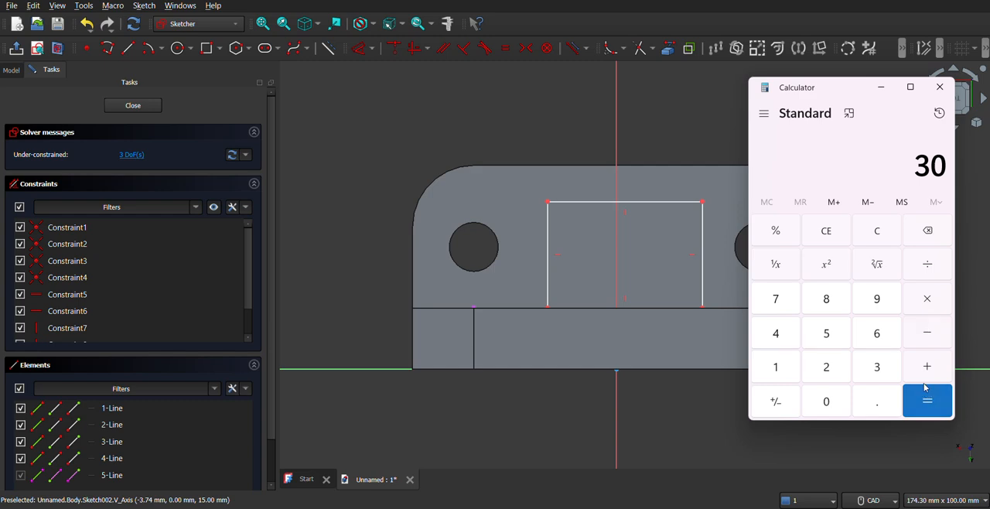
click(925, 369)
click(827, 368)
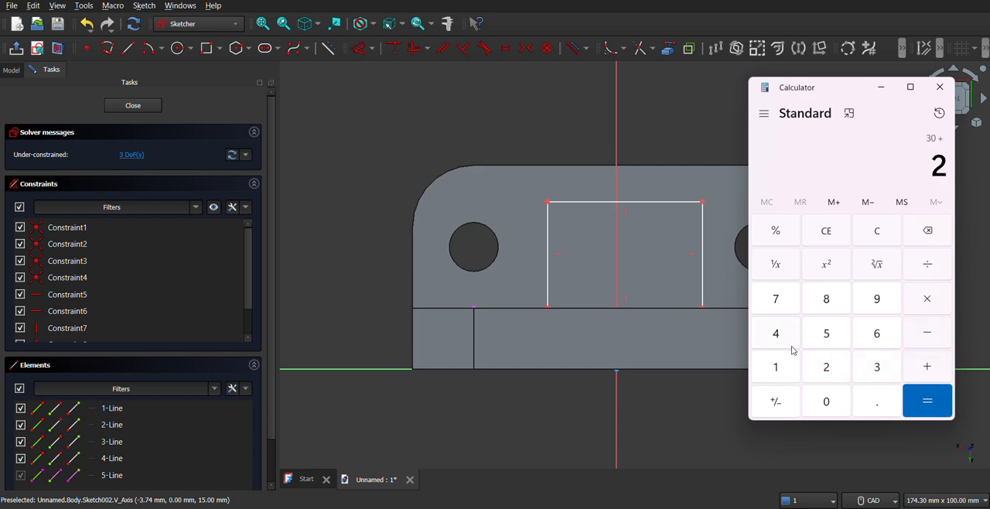
click(775, 339)
click(916, 404)
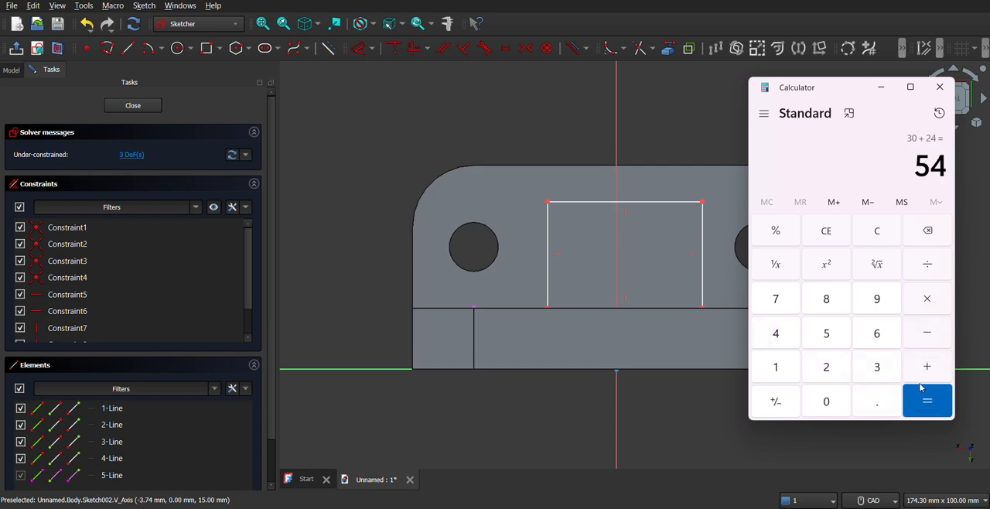
click(938, 87)
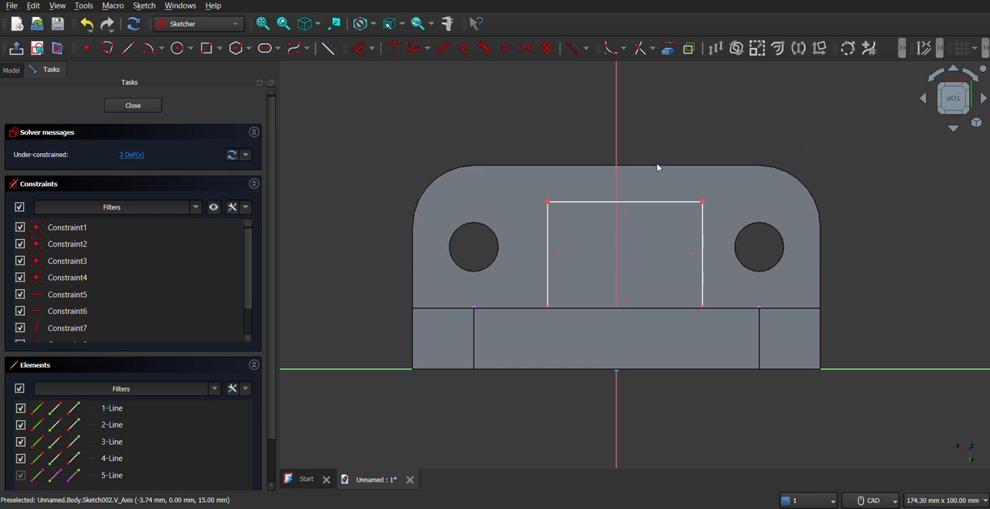
Dimension the long outer edge of the rectangle on the base to 54 mm
click(359, 48)
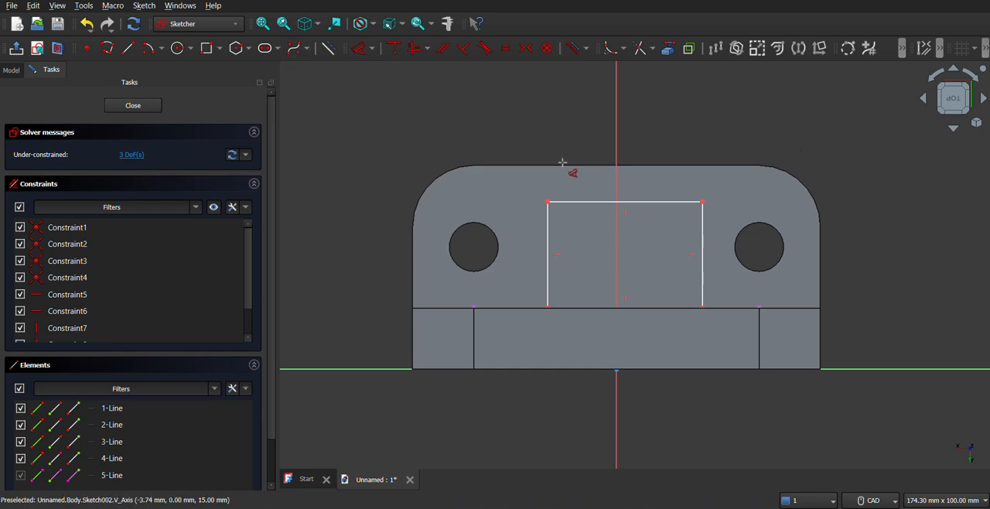
click(585, 209)
click(591, 189)
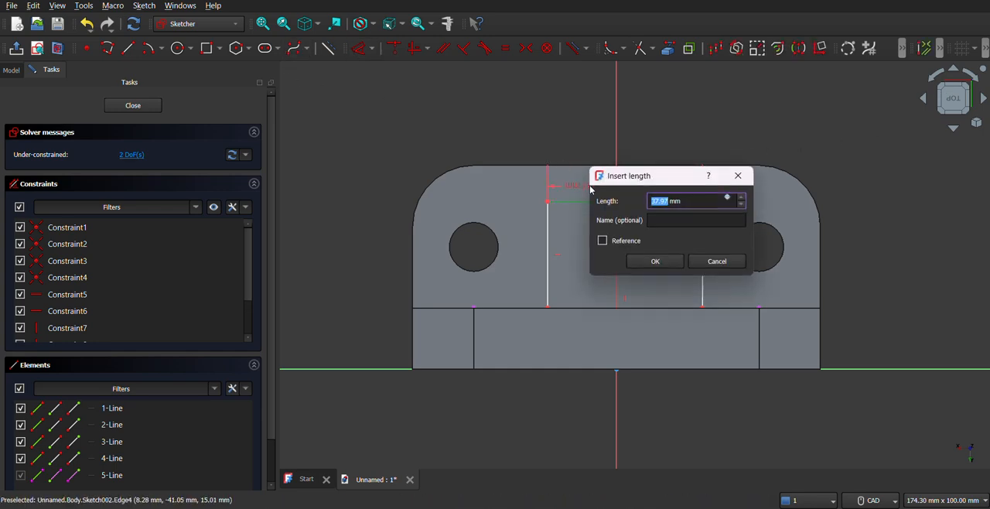
text(54)
key(Return)
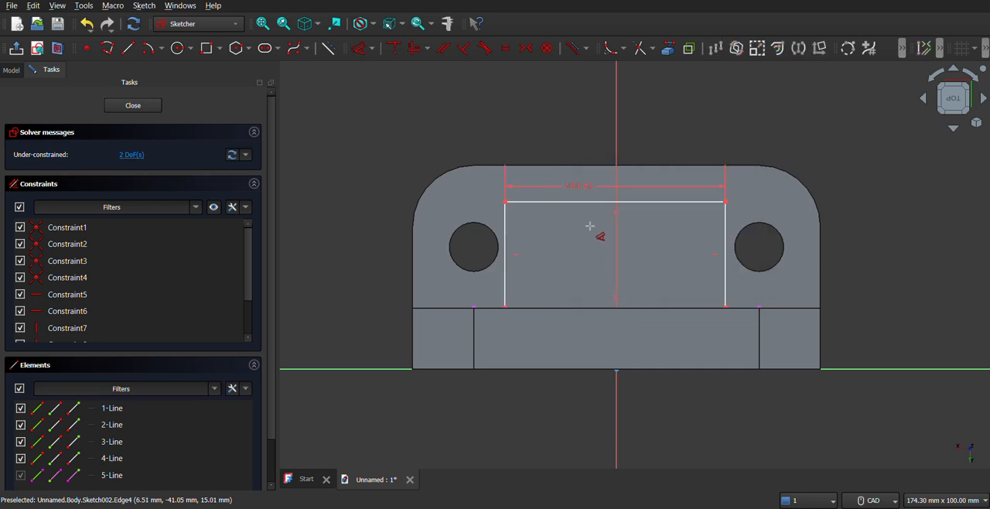
Dimension the distance from the rectangle's short side to the vertical sketch axis as 27 mm to centre it
click(508, 253)
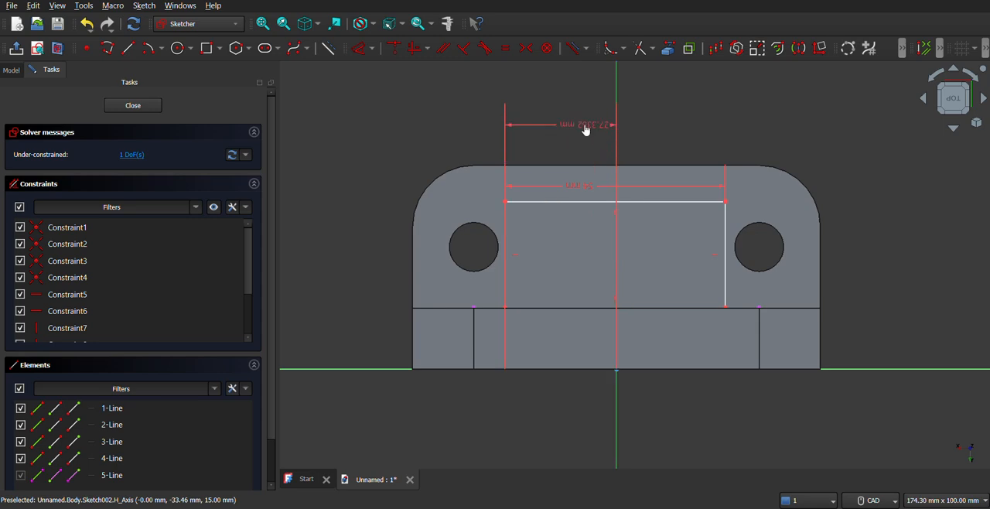
click(586, 129)
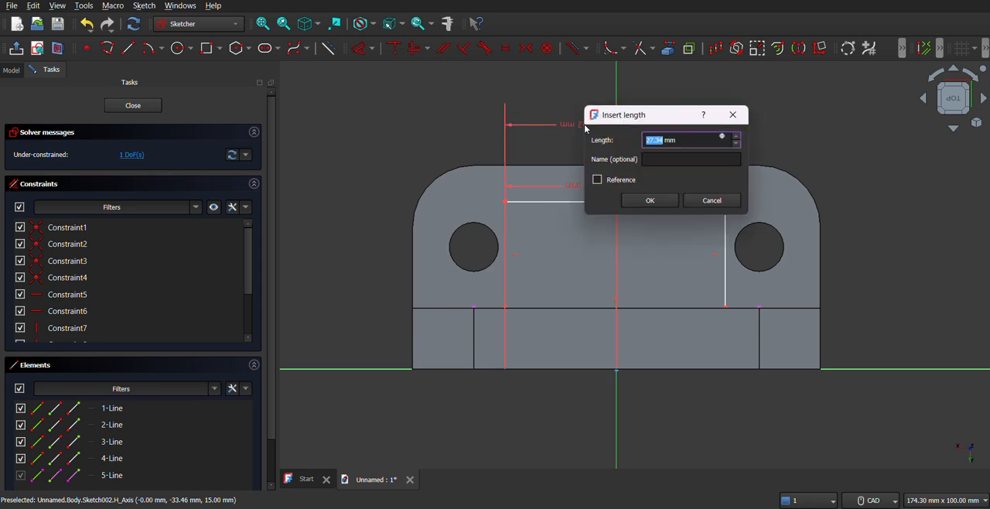
text(544)
key(Return)
Turn the model upright into a front view seen from slightly above and close the rectangle sketch
mouse_move(552, 327)
middle_down()
mouse_move(535, 361)
mouse_move(544, 272)
mouse_move(709, 289)
mouse_move(526, 332)
mouse_move(707, 325)
mouse_move(703, 331)
mouse_move(588, 262)
mouse_move(634, 294)
mouse_move(674, 303)
mouse_move(542, 255)
mouse_move(531, 296)
mouse_move(436, 316)
mouse_move(464, 283)
mouse_move(444, 334)
mouse_move(410, 321)
mouse_move(444, 263)
mouse_move(642, 376)
mouse_move(834, 200)
middle_up()
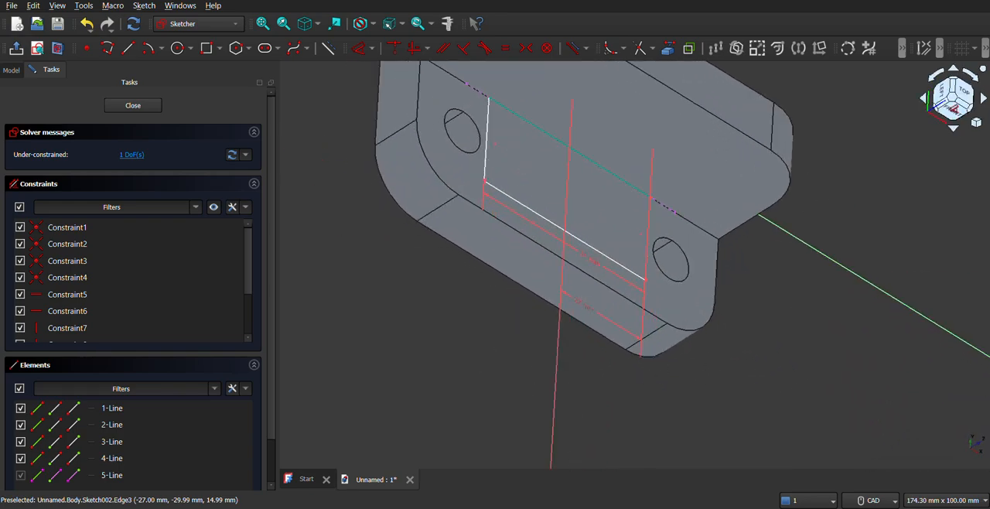
click(938, 97)
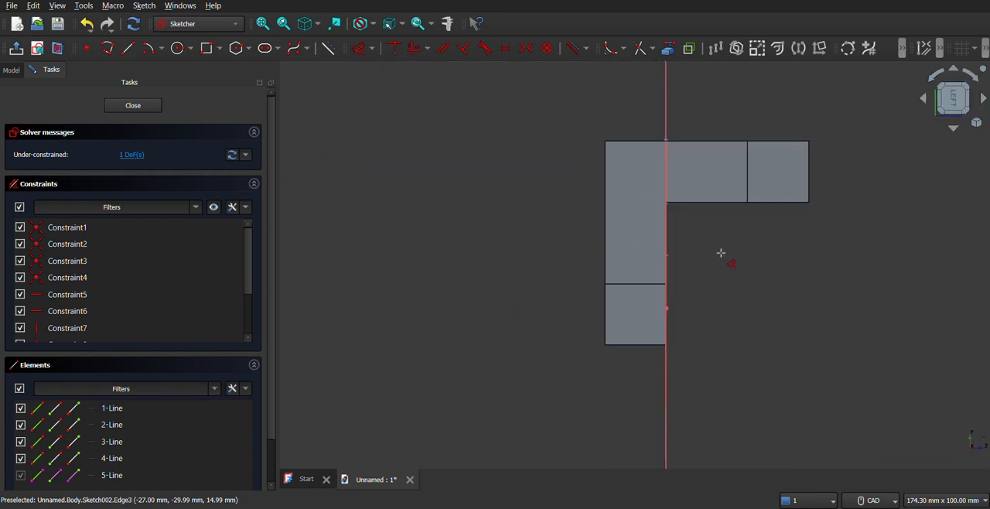
click(923, 101)
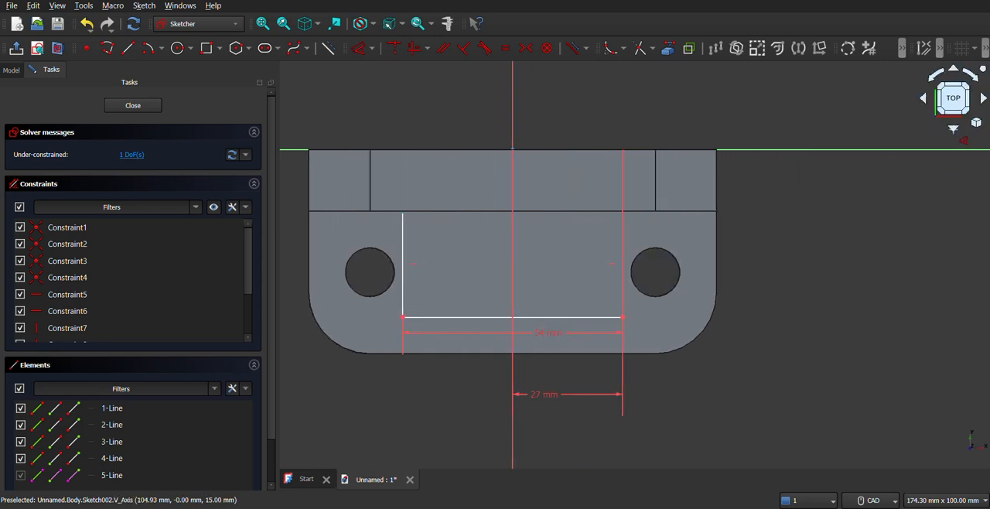
click(953, 129)
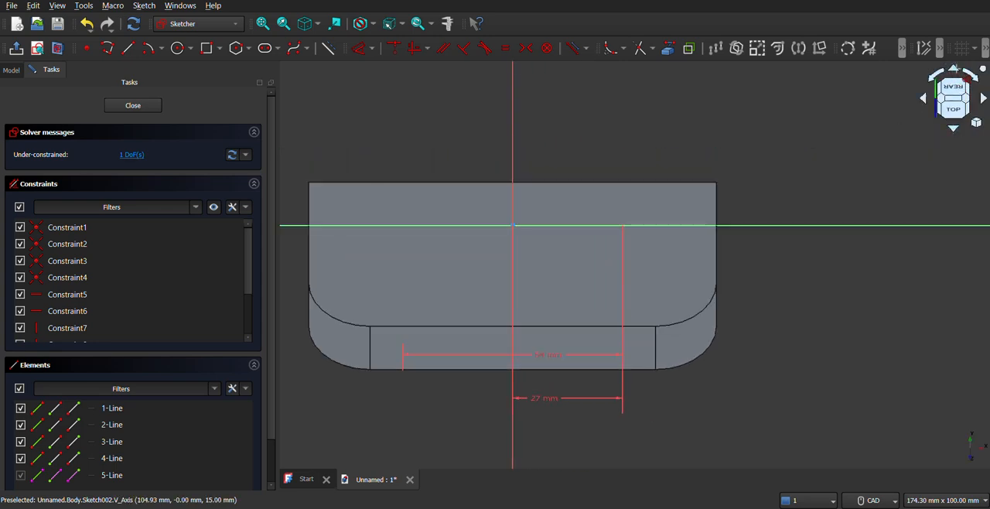
click(957, 69)
click(957, 69)
middle_drag(608, 187, 676, 238)
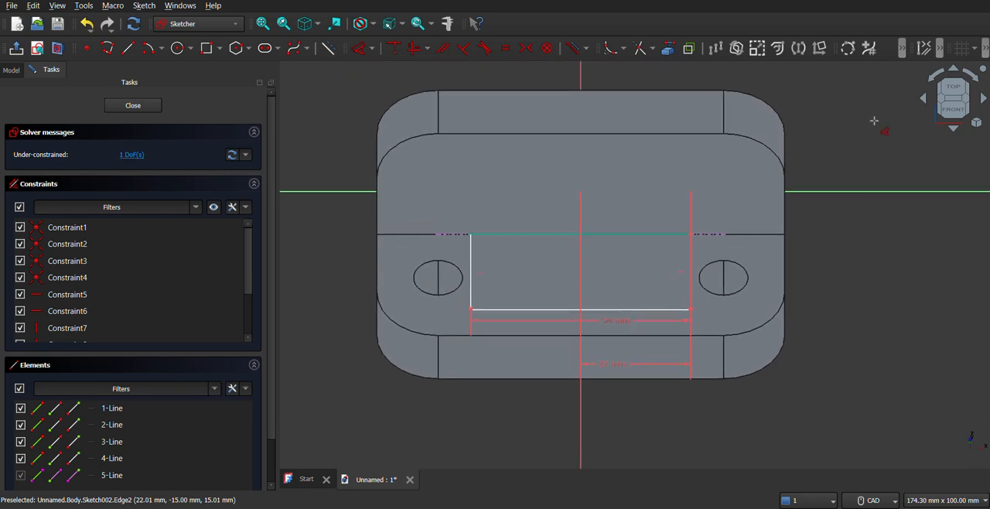
click(956, 68)
middle_drag(669, 181, 668, 224)
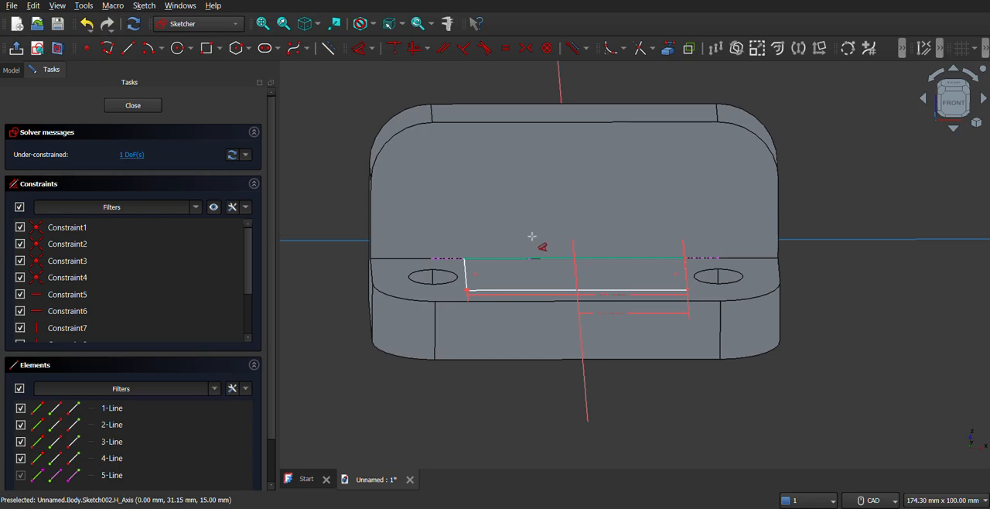
click(134, 106)
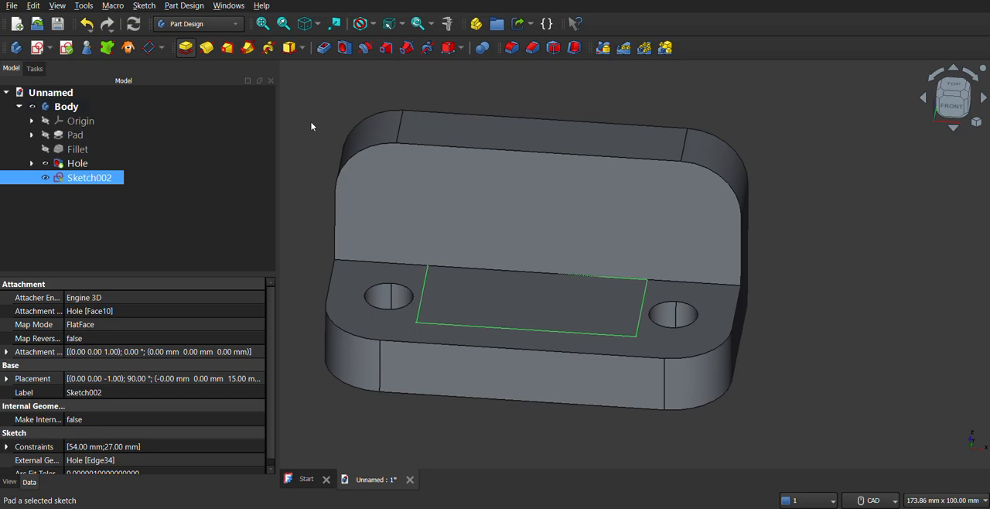
Pad the rectangle with the Up to face type, ending at the upright leg's top face
click(244, 158)
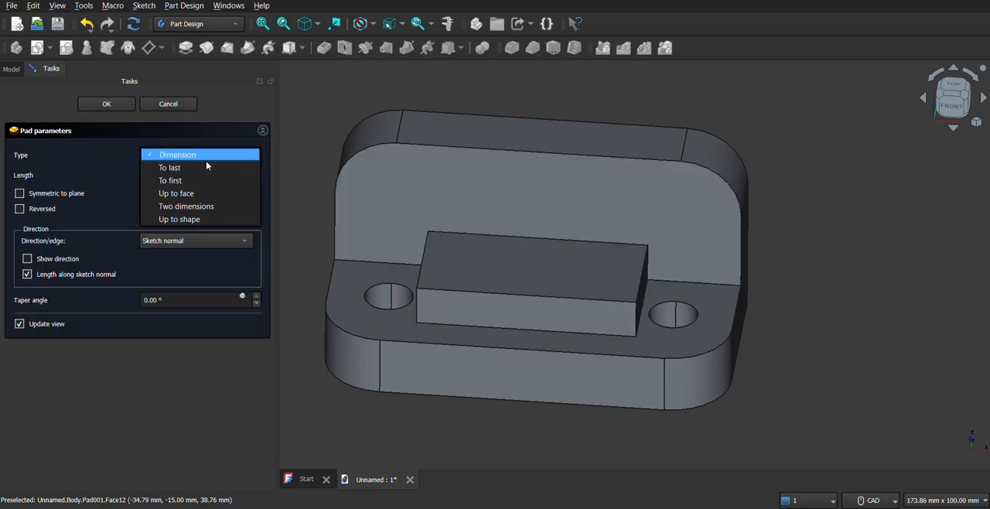
click(196, 193)
click(519, 140)
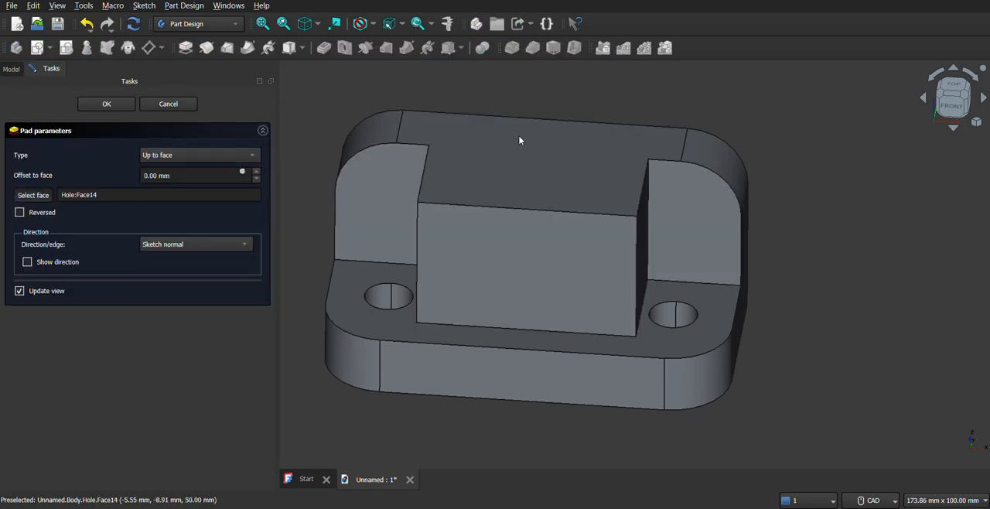
middle_drag(557, 249, 527, 230)
click(124, 106)
mouse_move(637, 277)
middle_down()
mouse_move(580, 278)
mouse_move(625, 298)
mouse_move(637, 270)
middle_up()
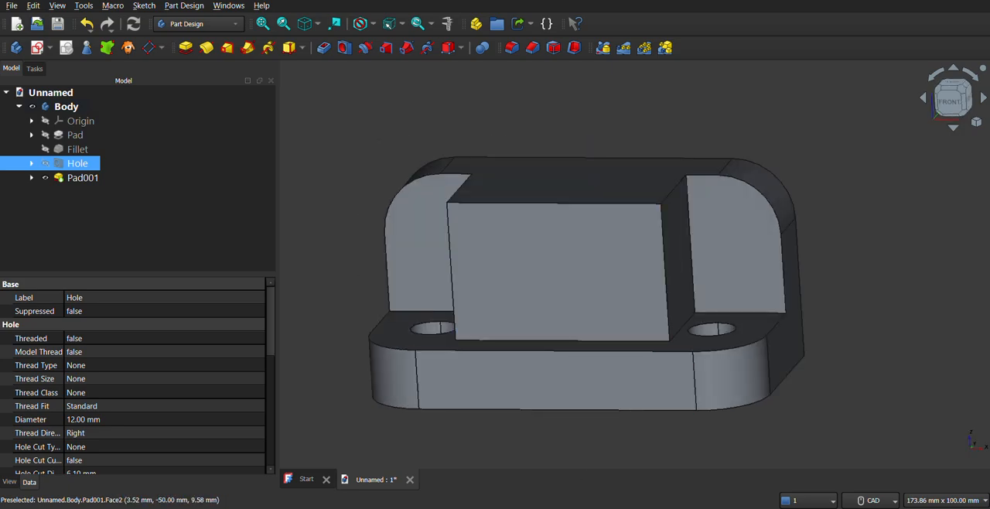
Check the reference drawing and create a new sketch on the central block's right side face
key(alt+Tab)
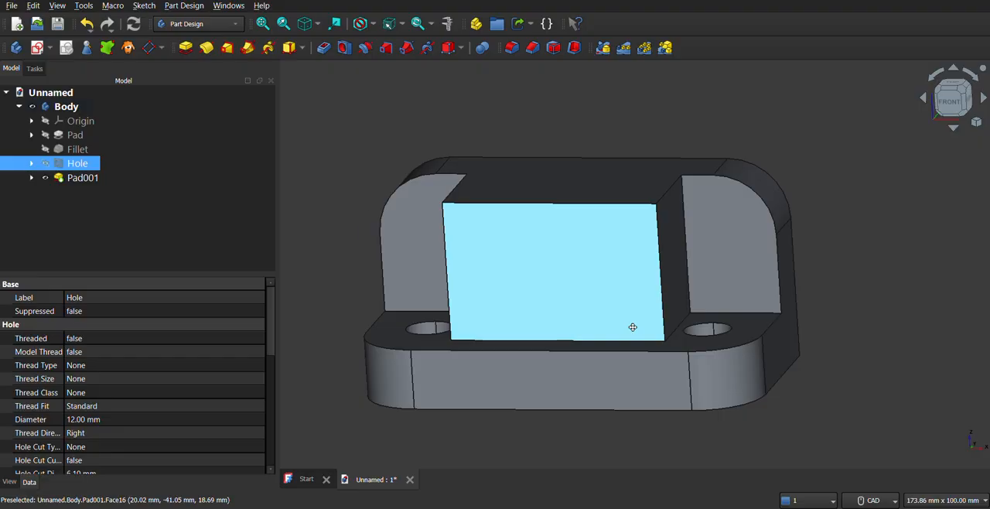
click(650, 278)
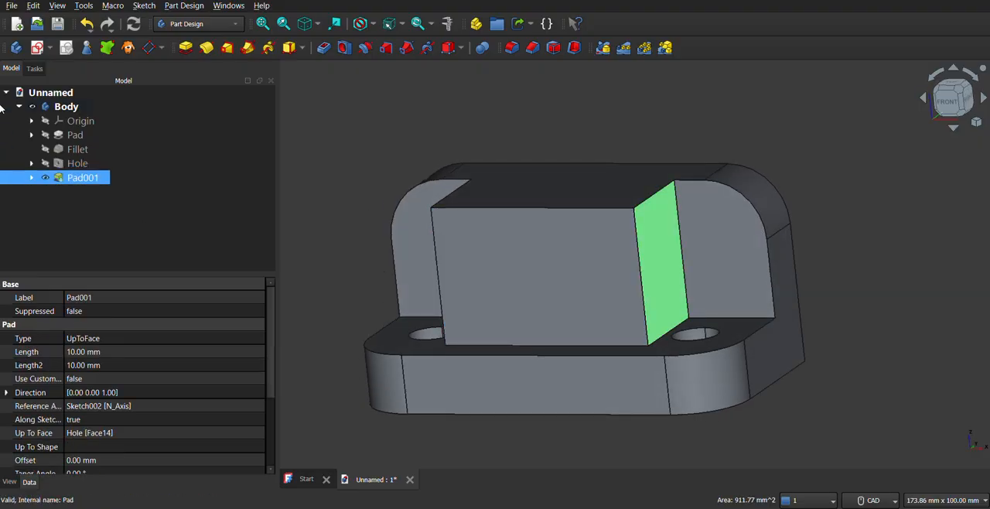
click(50, 48)
click(62, 67)
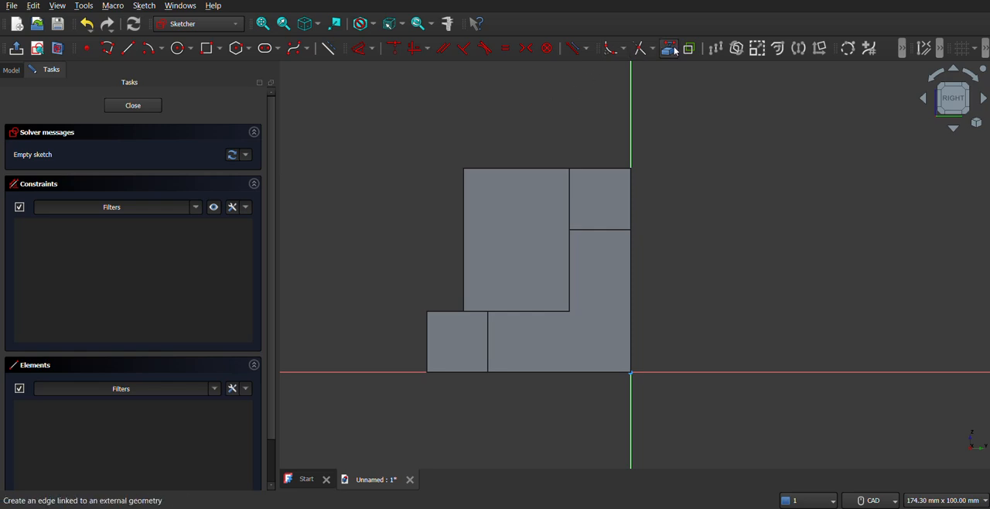
Project the block's front and top edges as external geometry and draw a diagonal line across their corner, starting about 22 mm above the base's upper face
click(666, 51)
click(464, 243)
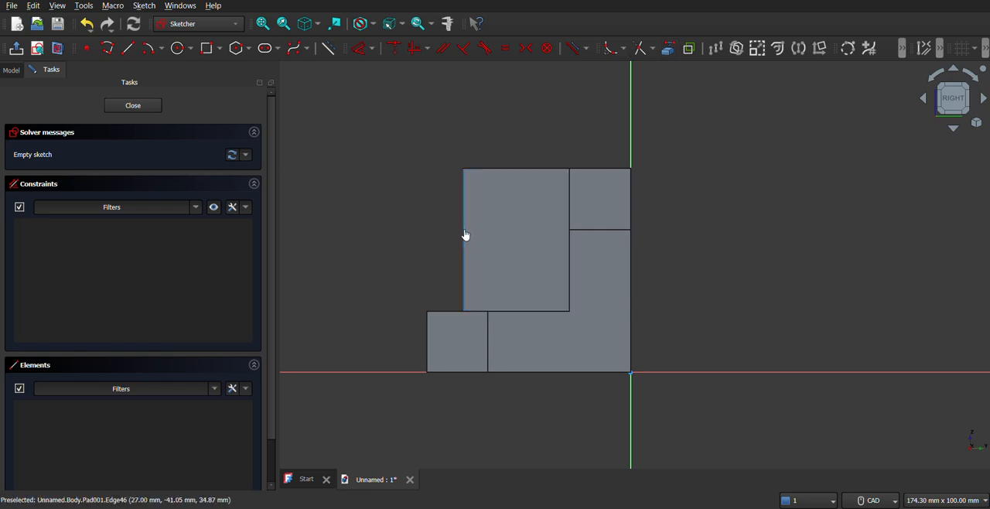
click(489, 169)
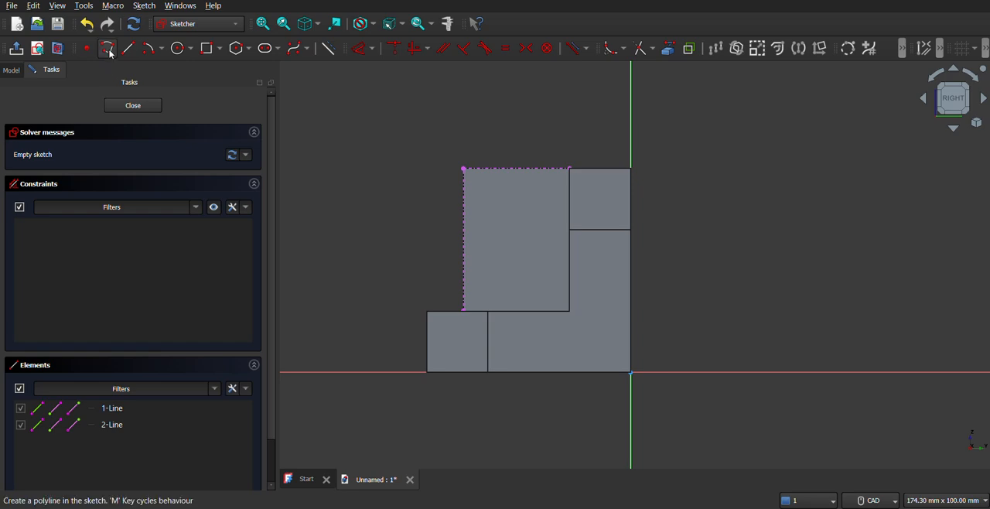
click(463, 221)
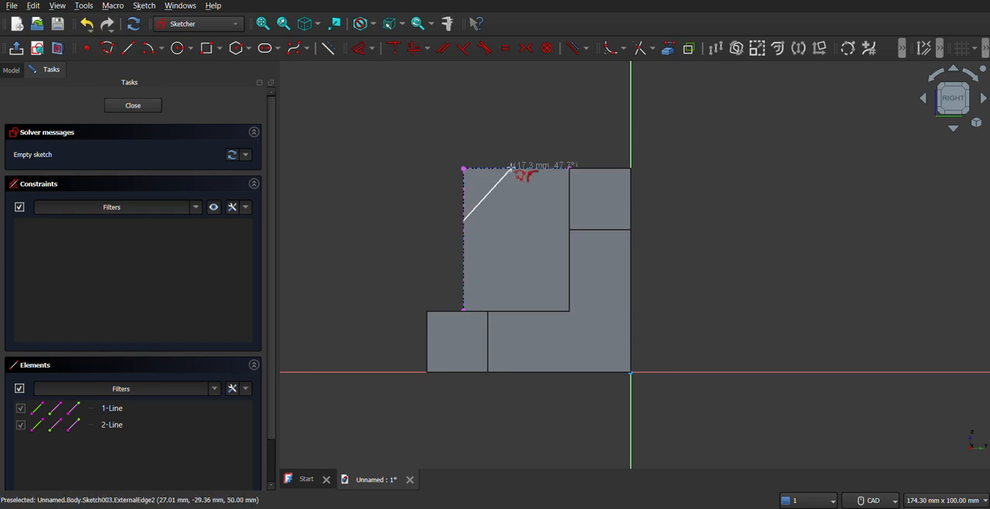
click(515, 170)
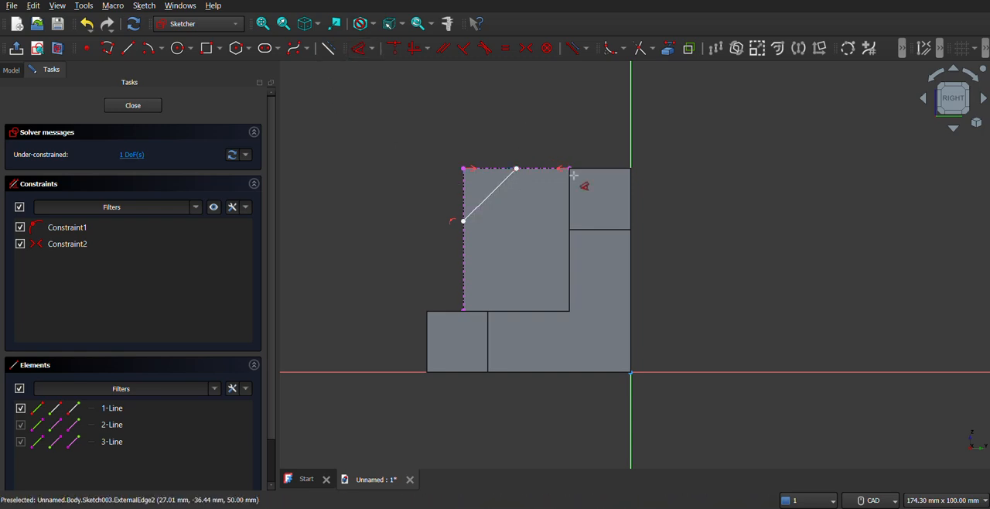
Try to dimension the diagonal line's upper end 15 mm from the top edge's rear end
click(518, 168)
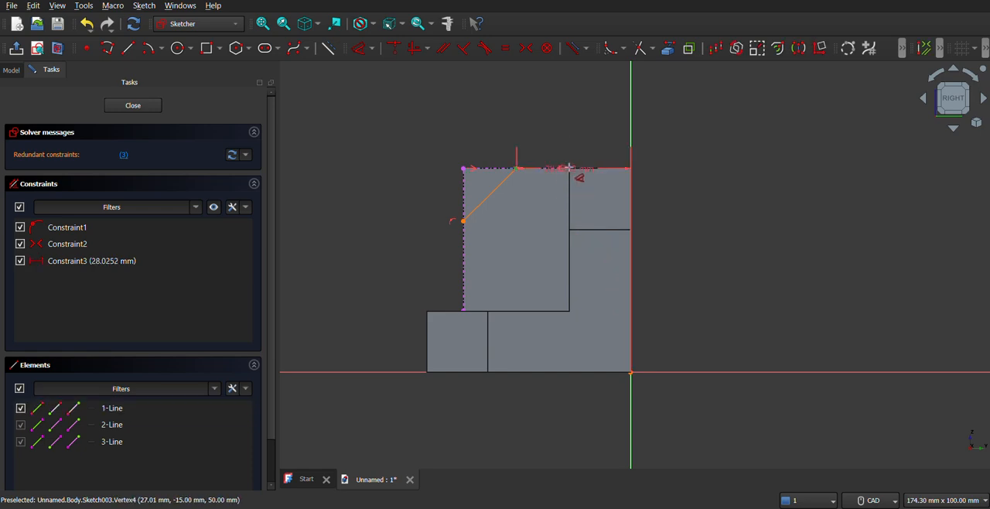
click(569, 168)
click(557, 136)
text(15)
key(Return)
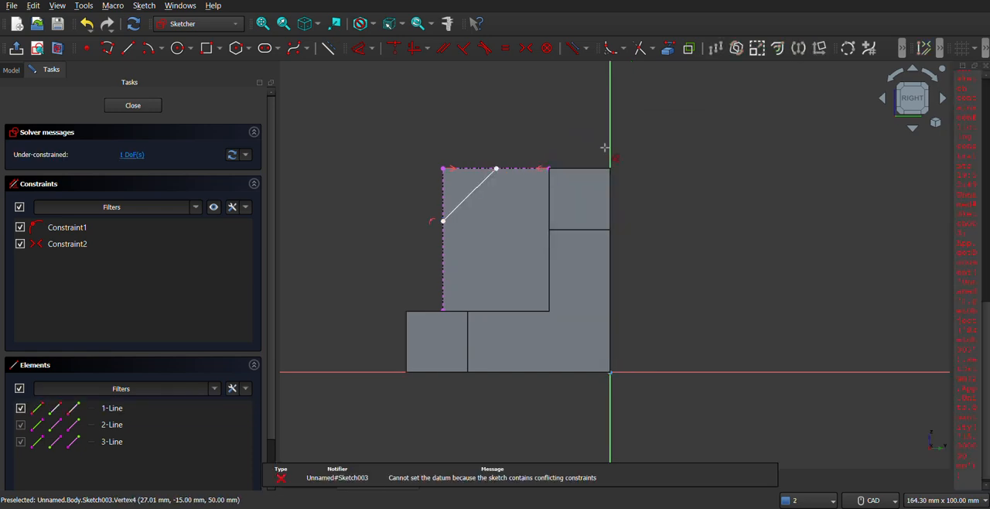
Undo the symmetry constraint on the diagonal's upper end, dimension that end 15 mm from the top edge's rear end, and close the report panel
key(ctrl+z)
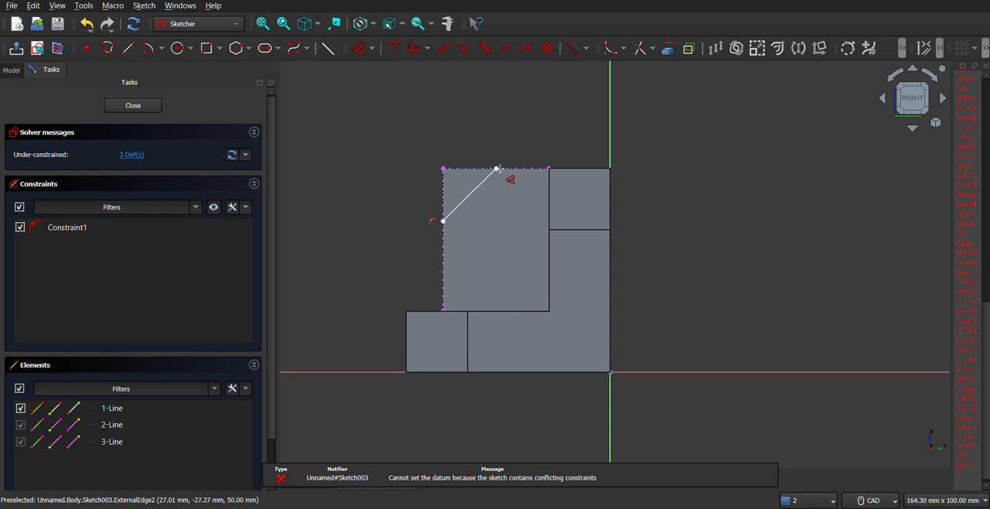
click(496, 167)
click(611, 185)
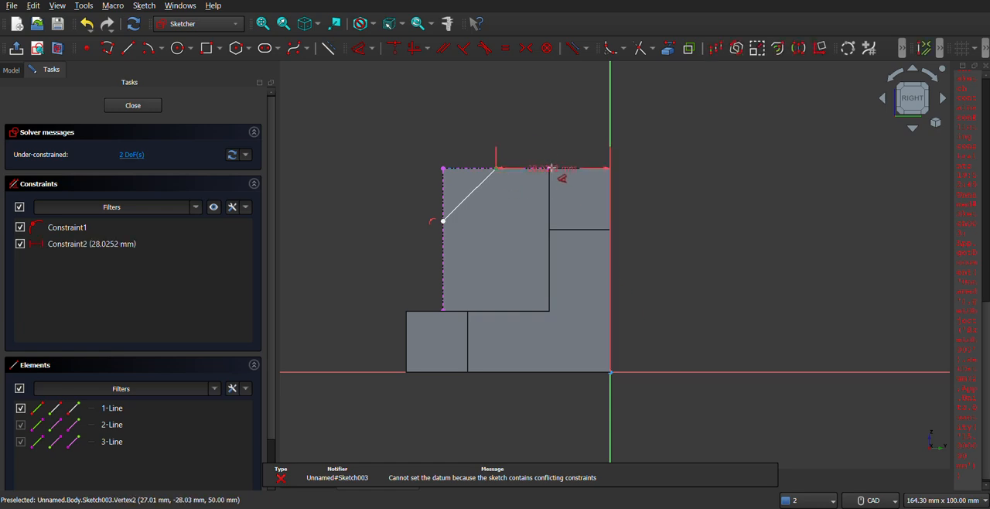
click(541, 140)
text(15)
key(Return)
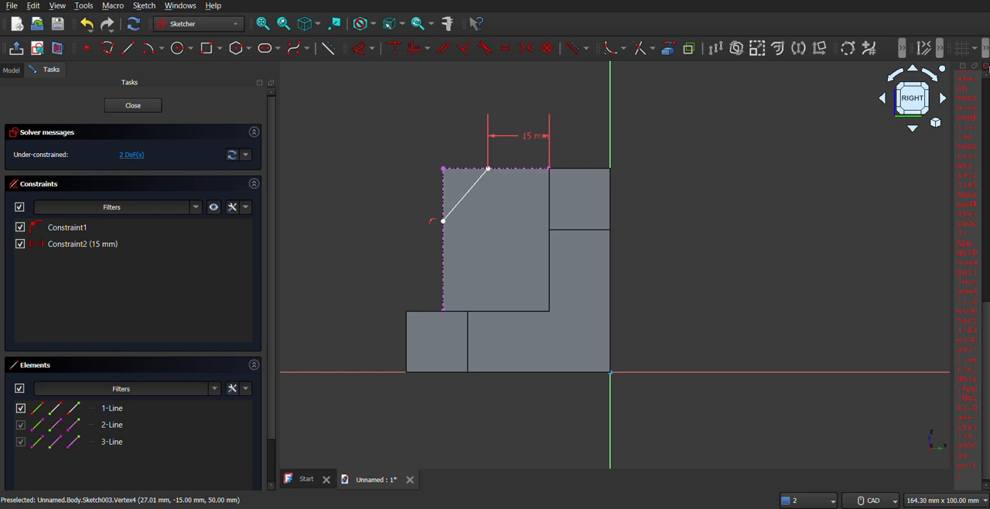
click(985, 67)
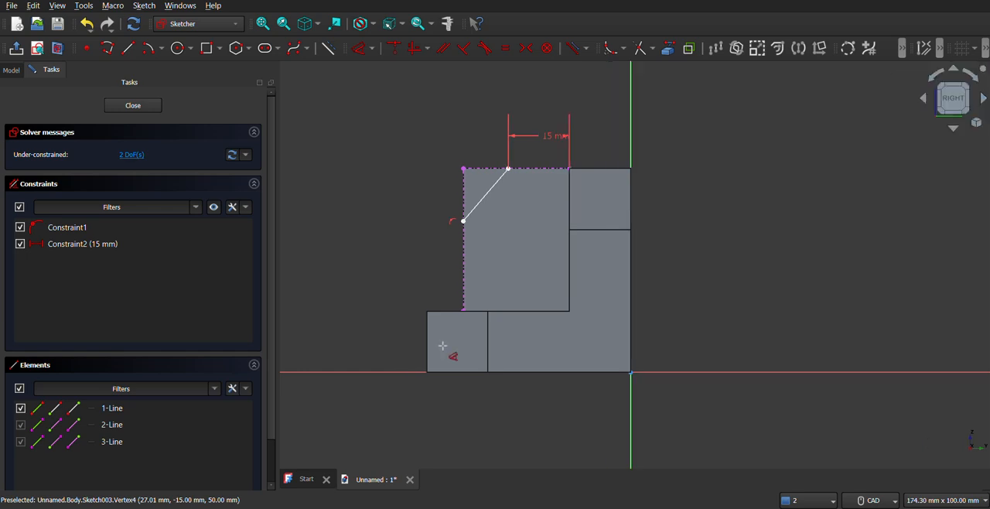
Dimension the diagonal line's lower end 30 mm above the front edge's lower end and check the reference drawing
click(465, 227)
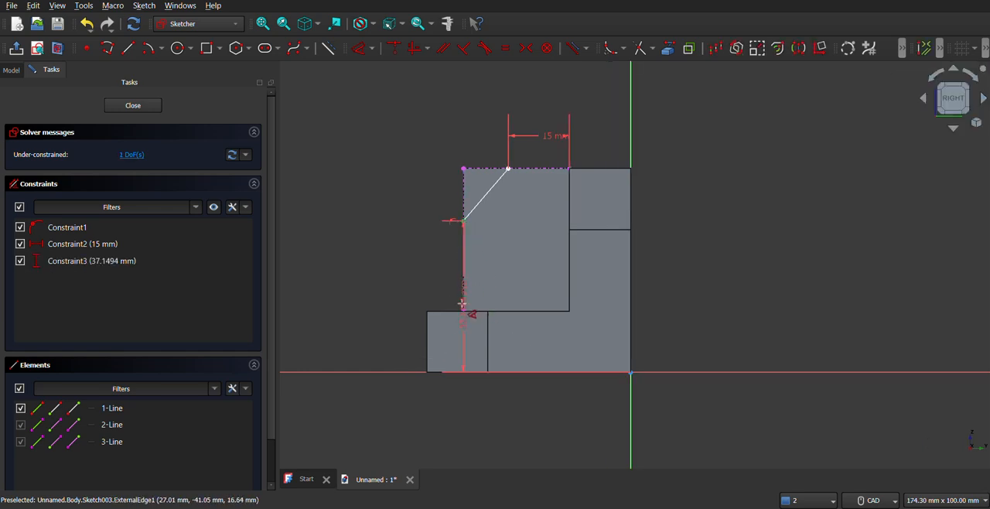
click(464, 312)
click(437, 295)
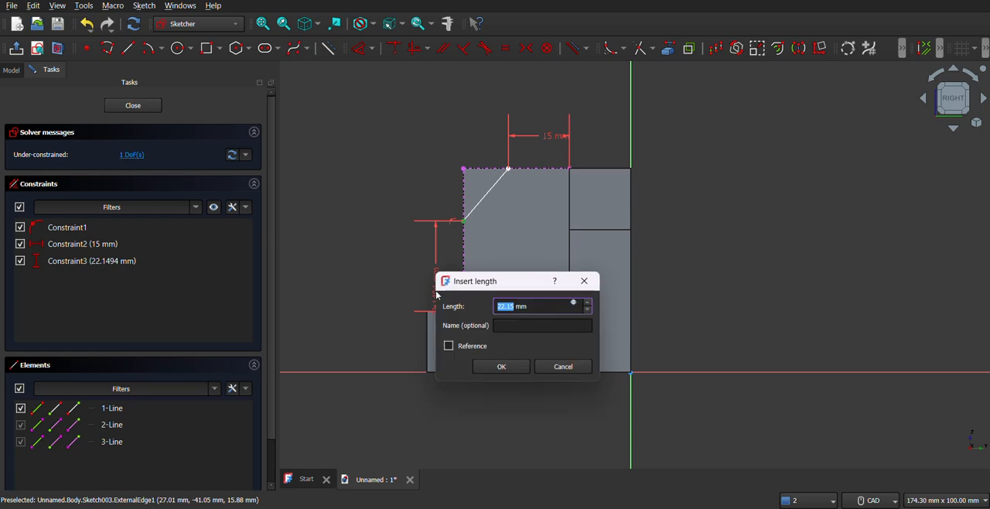
text(30)
key(Return)
scroll(468, 228, up, 2)
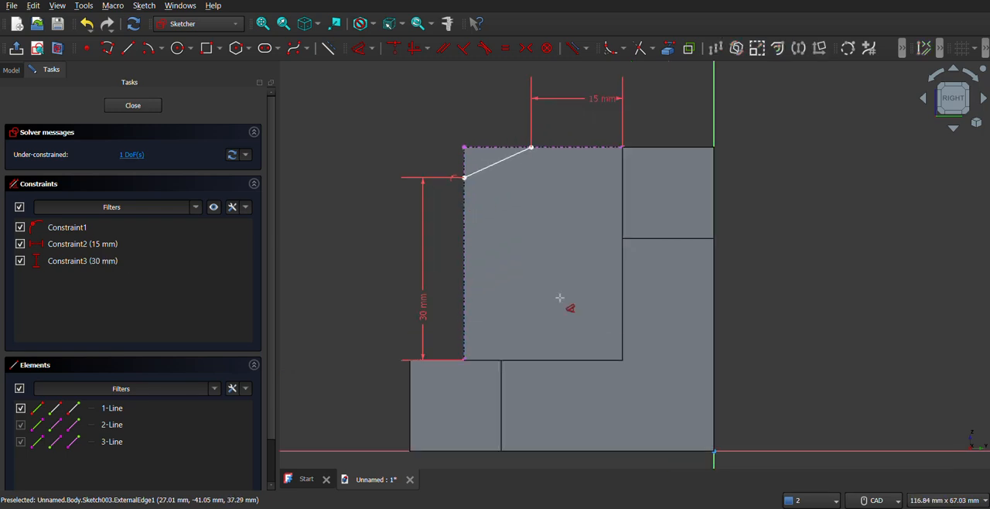
key(alt+Tab)
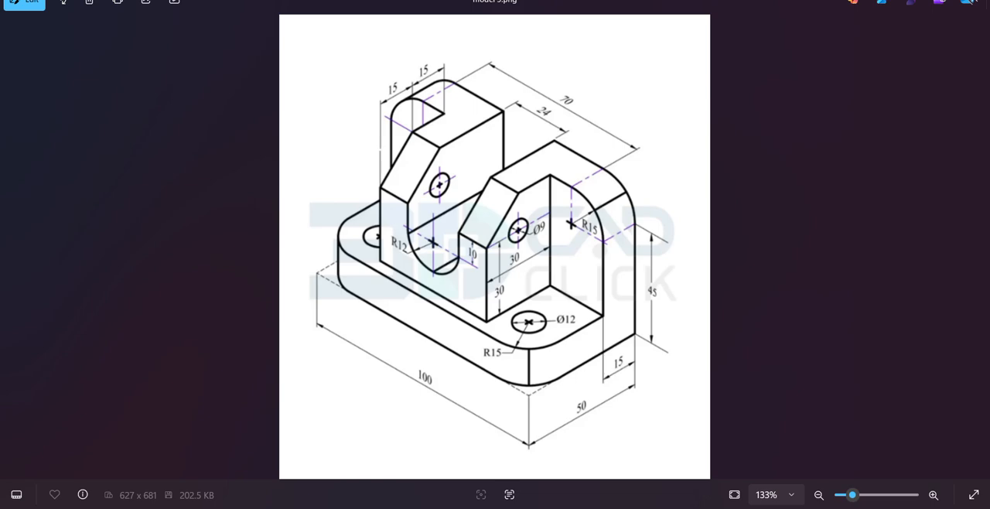
key(alt+Tab)
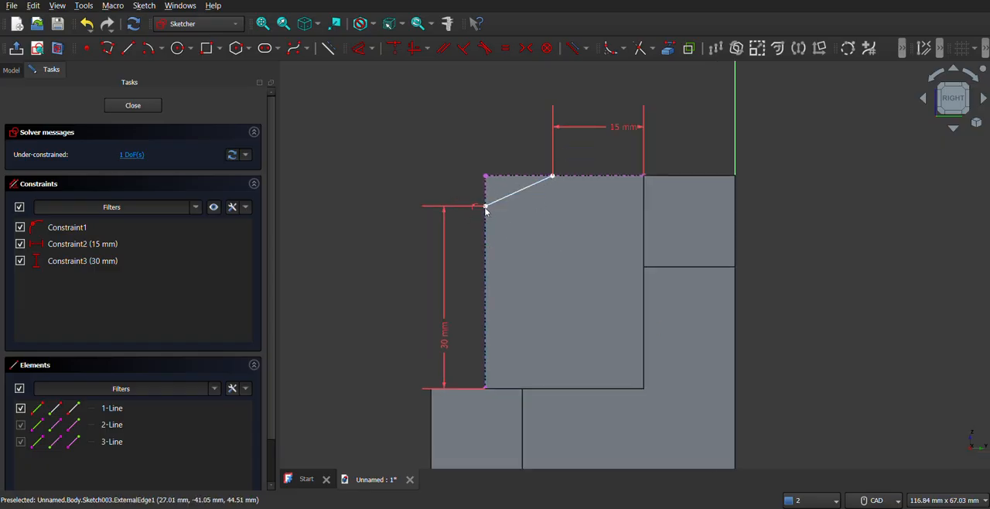
Close the corner triangle with a polyline from the diagonal's lower end through the block's corner to its upper end, and leave the sketch
click(108, 48)
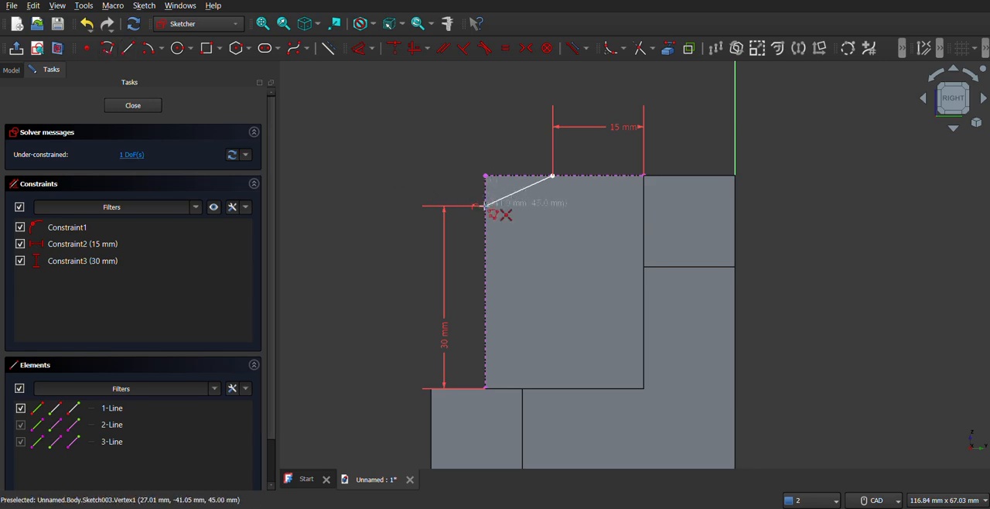
click(485, 205)
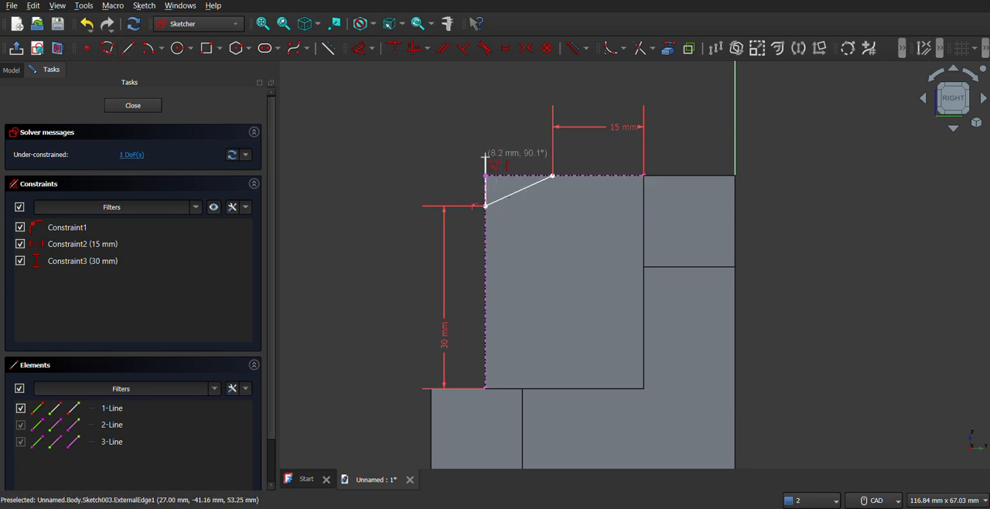
click(485, 175)
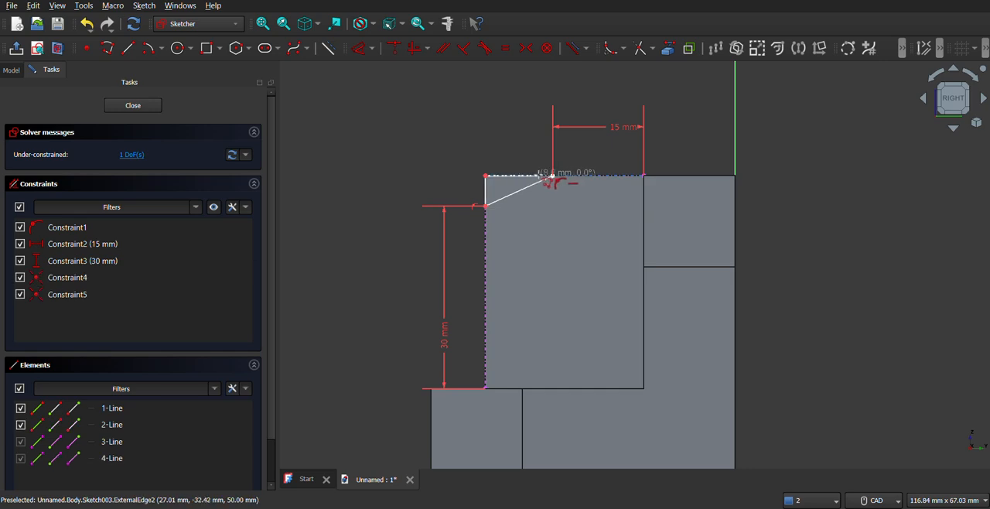
click(552, 176)
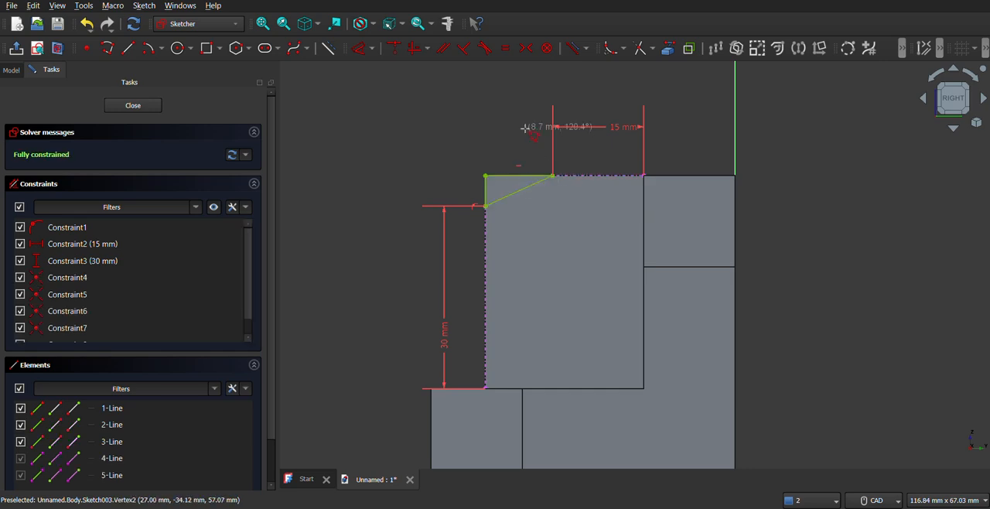
key(Escape)
key(Escape)
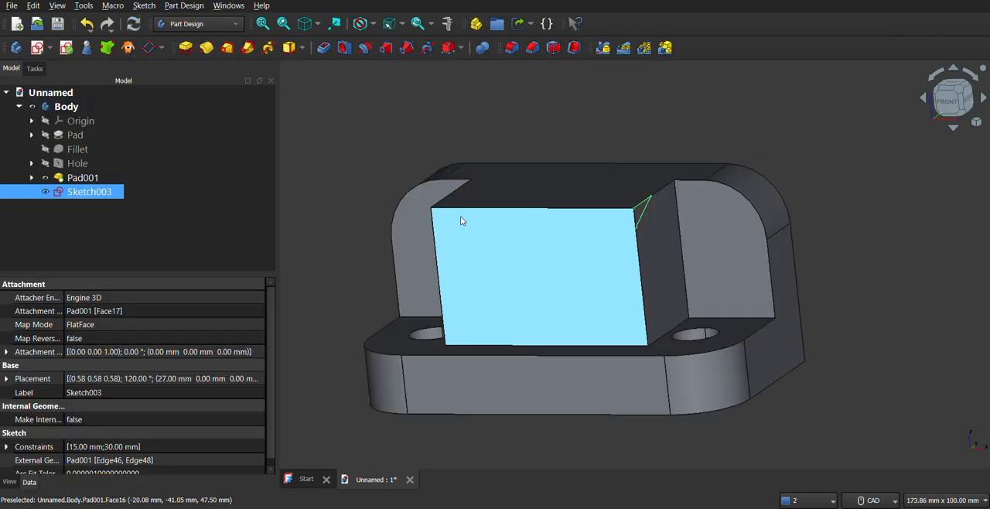
Pocket the triangular sketch Through all to cut the sloped front corner along the whole block
click(324, 48)
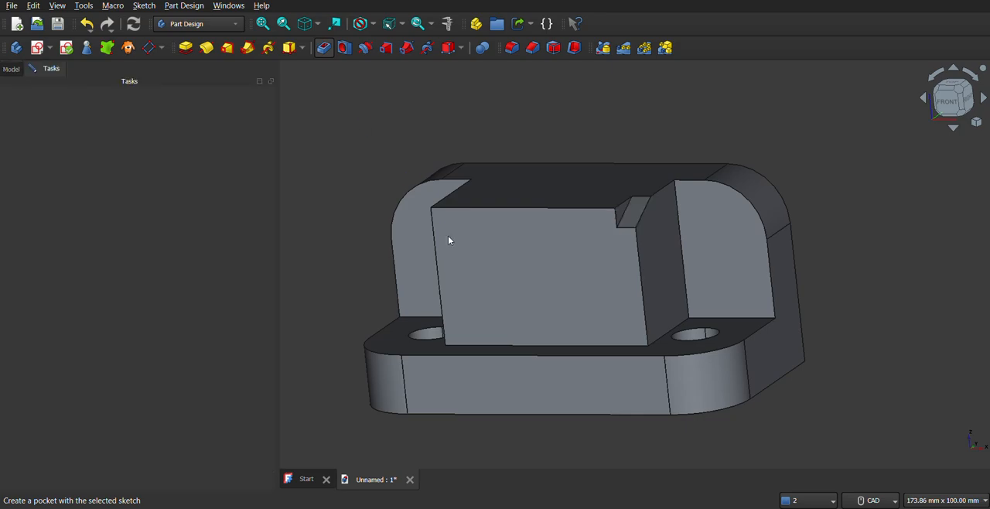
middle_drag(541, 281, 583, 297)
click(225, 155)
click(192, 168)
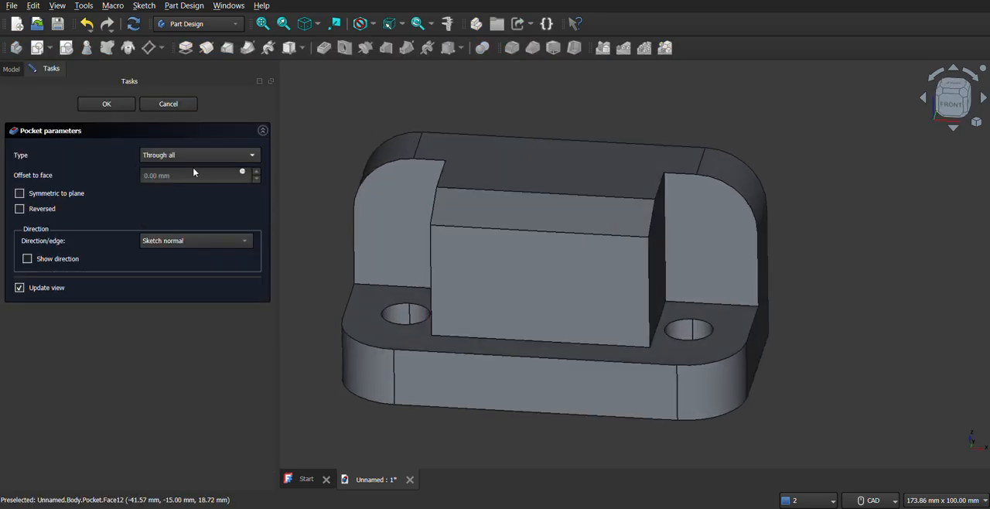
middle_drag(534, 268, 588, 286)
middle_drag(570, 242, 585, 269)
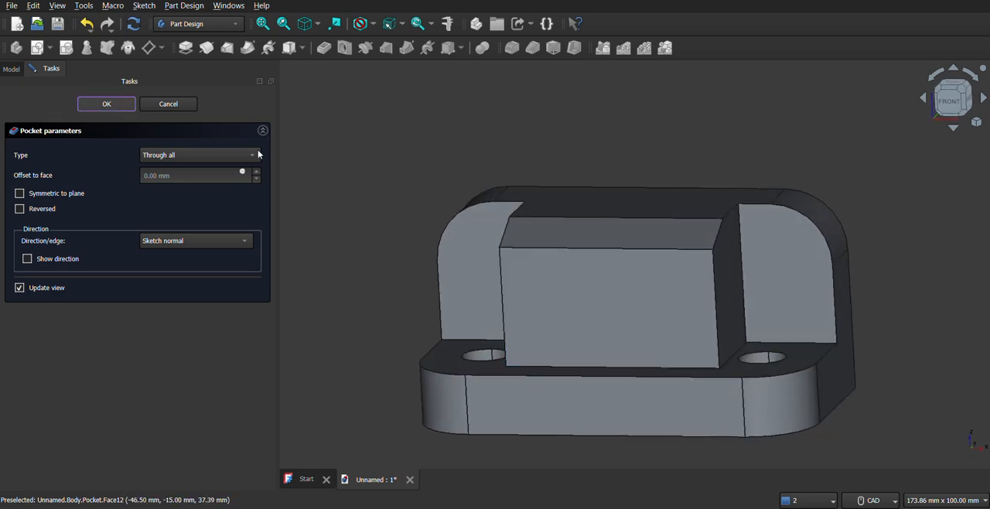
Edit the central block's base sketch, dimension its front-to-back side as 30 mm, and close the sketch
click(32, 178)
click(75, 196)
right_click(75, 195)
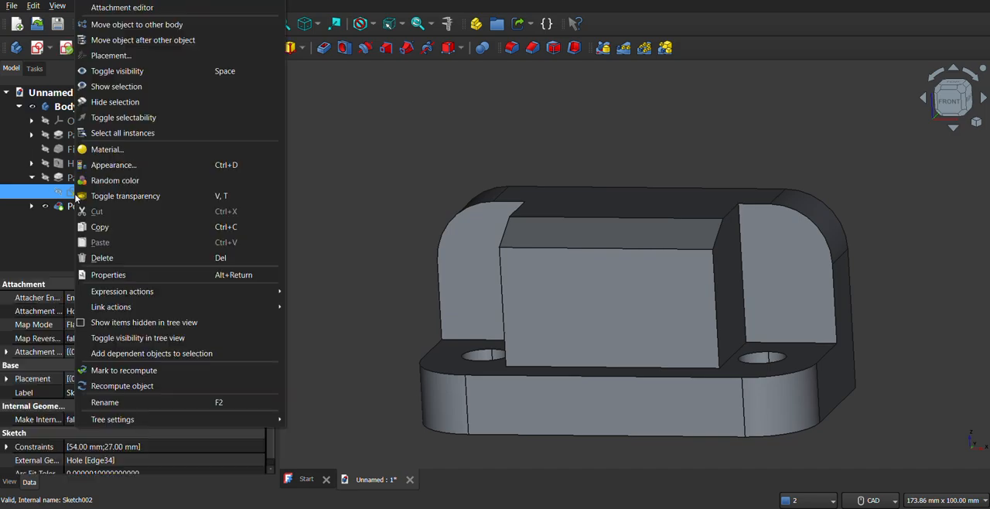
click(137, 0)
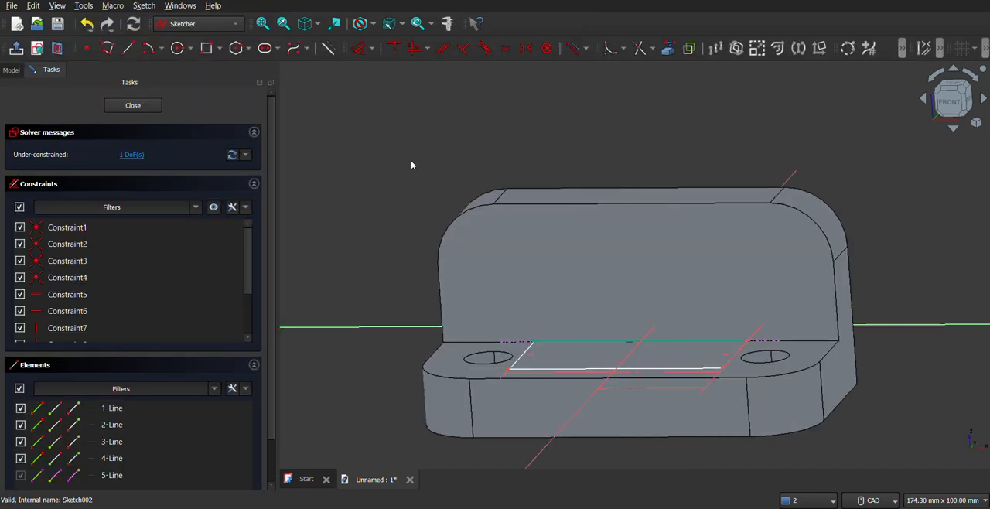
middle_drag(686, 291, 662, 304)
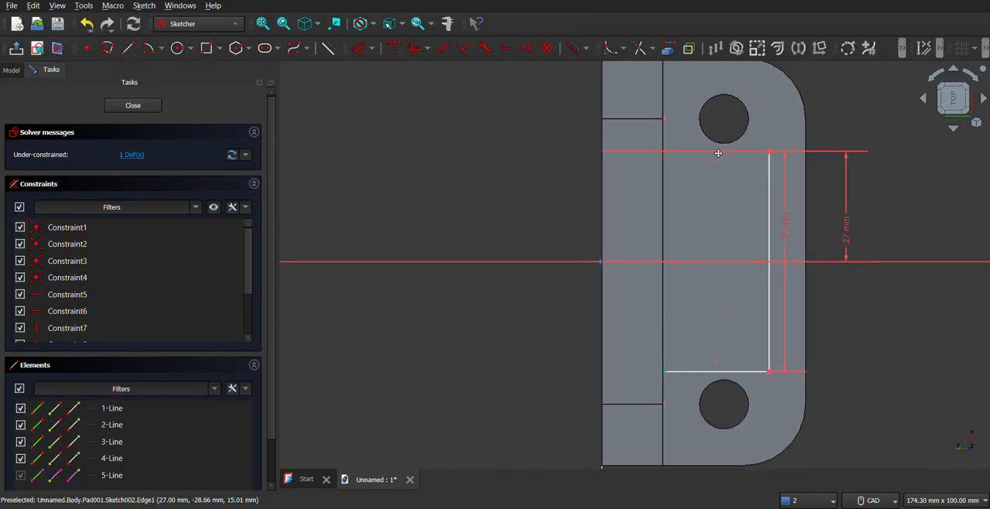
middle_drag(718, 153, 716, 162)
click(358, 48)
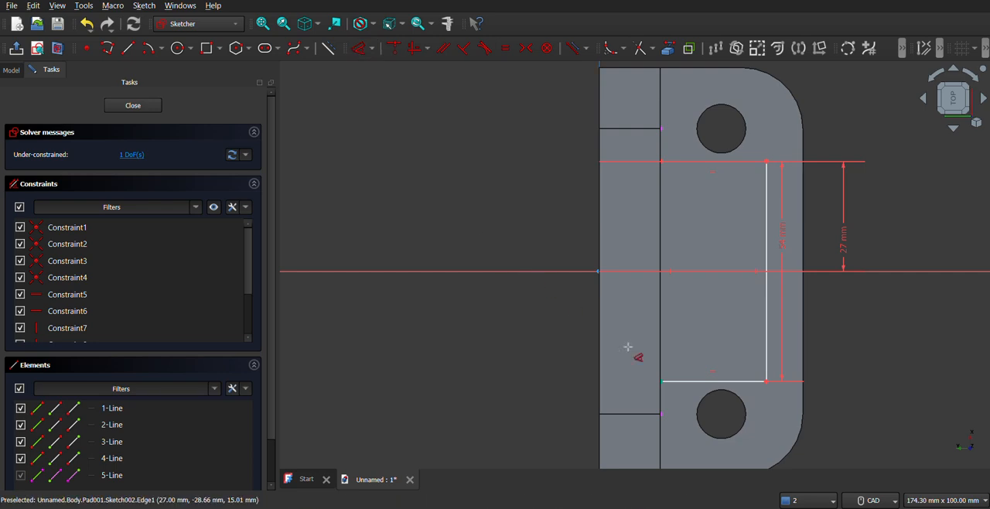
click(704, 382)
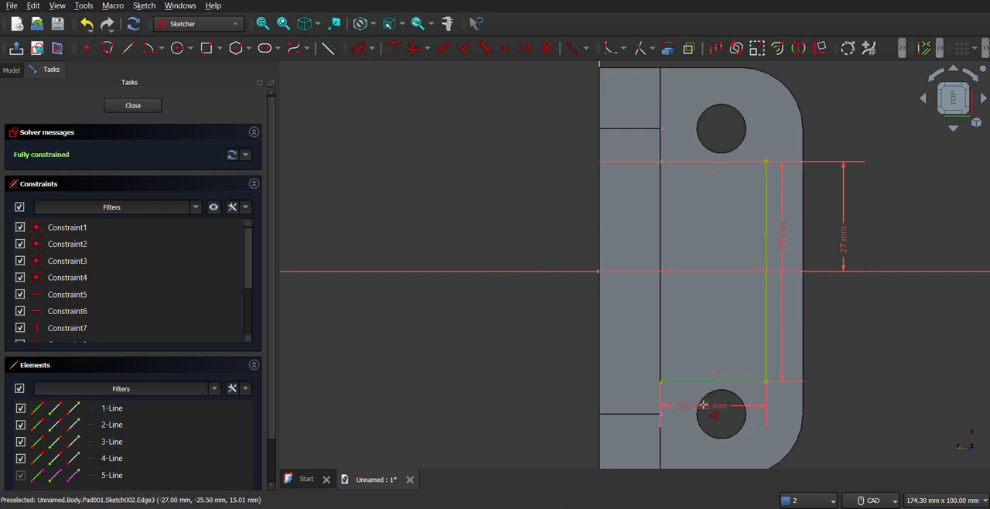
click(710, 408)
text(3)
key(Return)
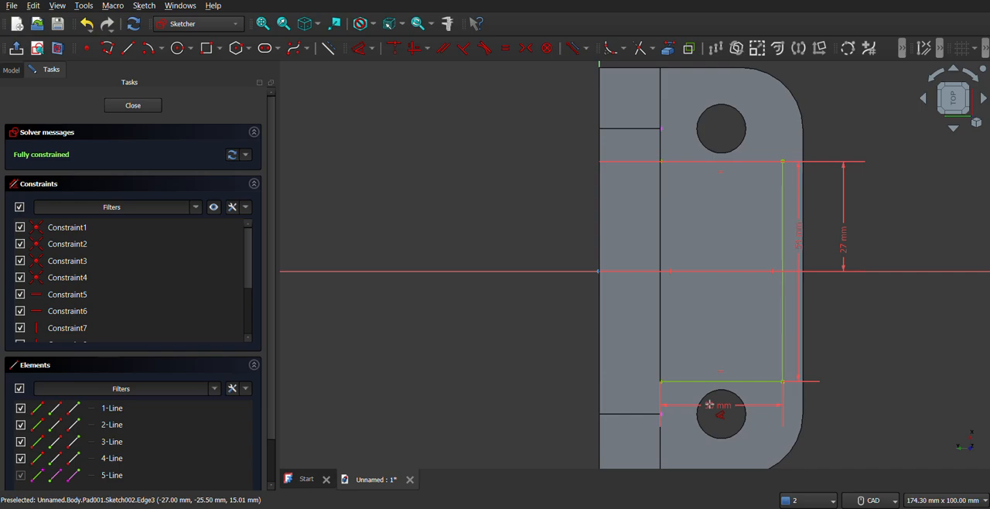
click(147, 106)
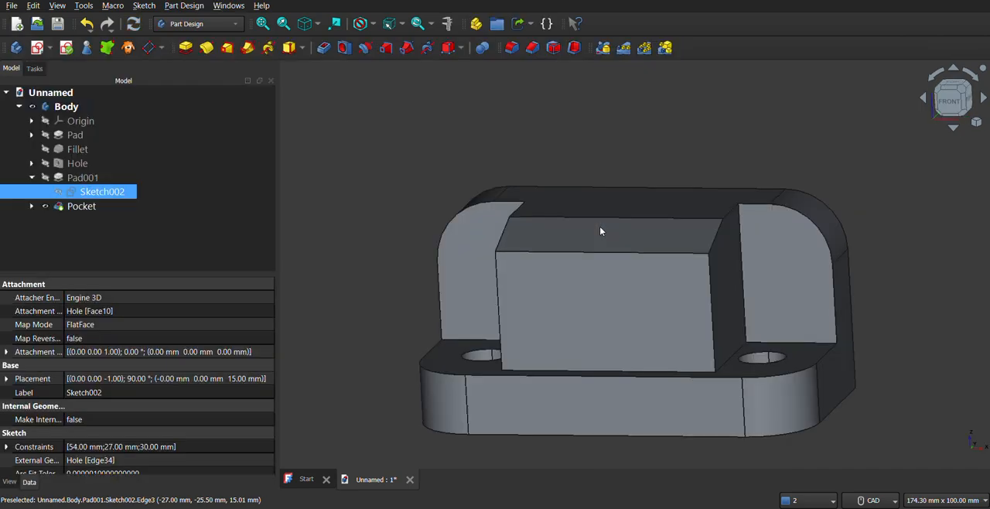
Reopen the pocket's triangular sketch to check its dimensions after the block's depth change, and close it
middle_drag(661, 305, 551, 312)
right_click(72, 209)
click(28, 207)
click(32, 207)
right_click(72, 219)
click(109, 0)
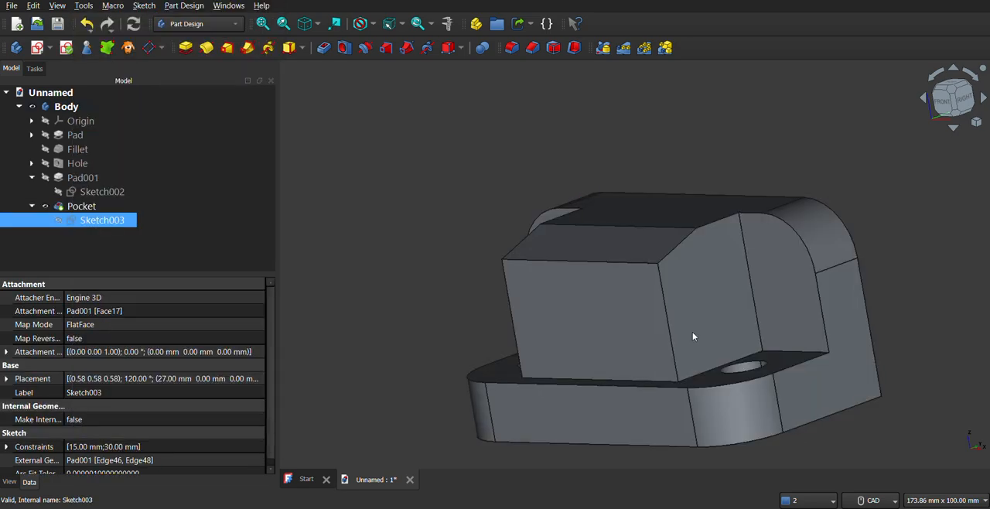
scroll(502, 241, up, 1)
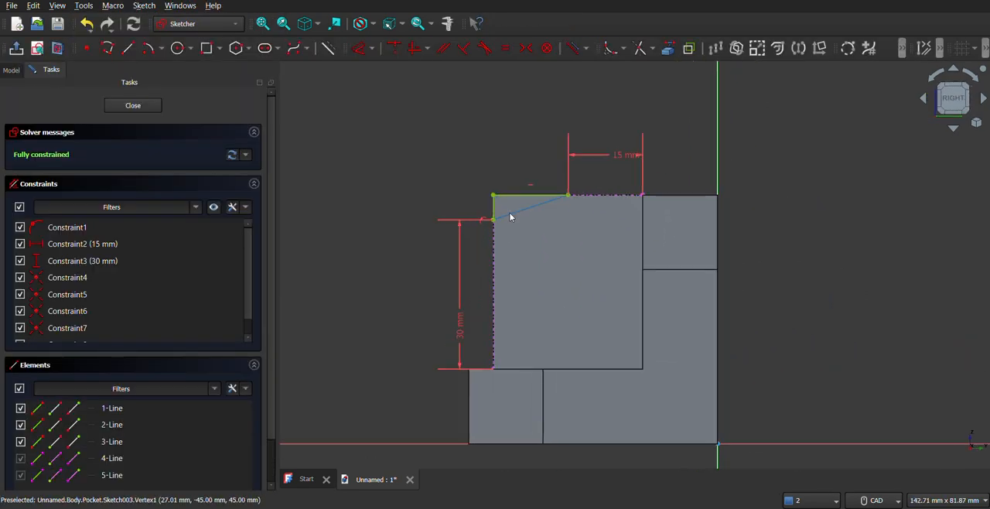
click(133, 105)
middle_drag(607, 284, 618, 220)
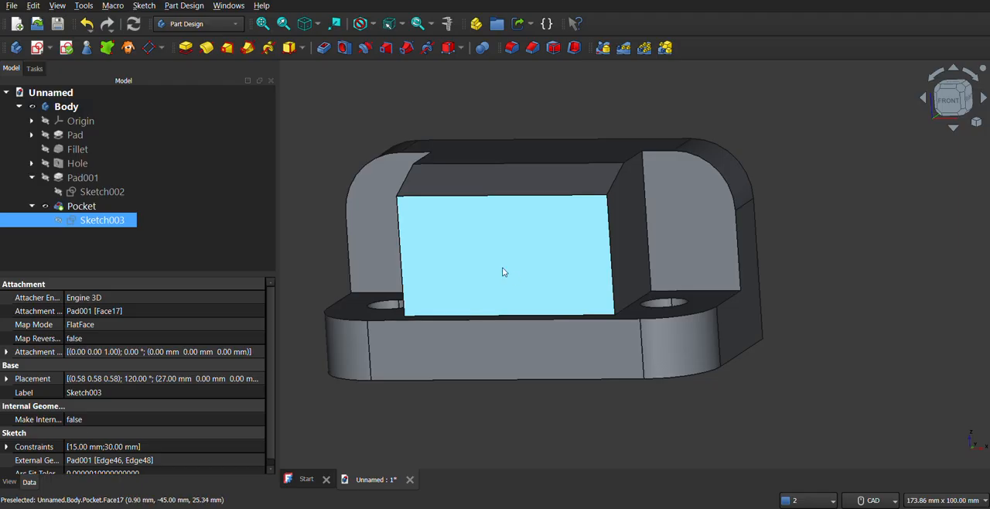
Create a sketch on the central block's front face, turn the view upright, and project the face's top edge as external geometry
click(497, 270)
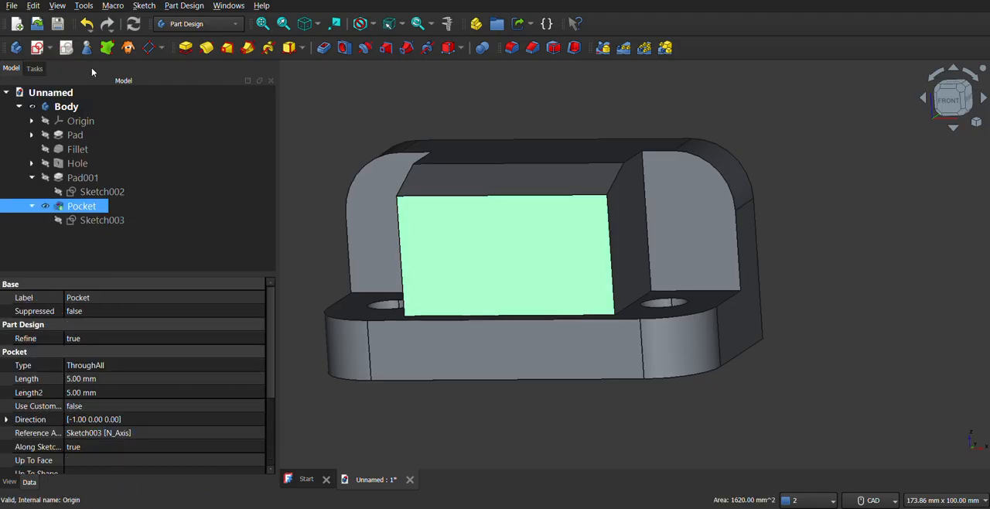
click(49, 47)
click(73, 71)
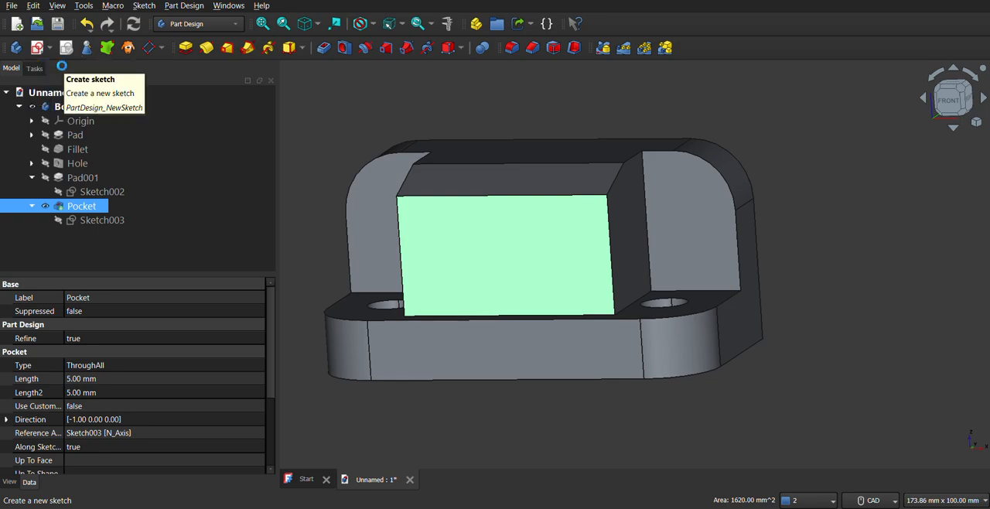
click(972, 74)
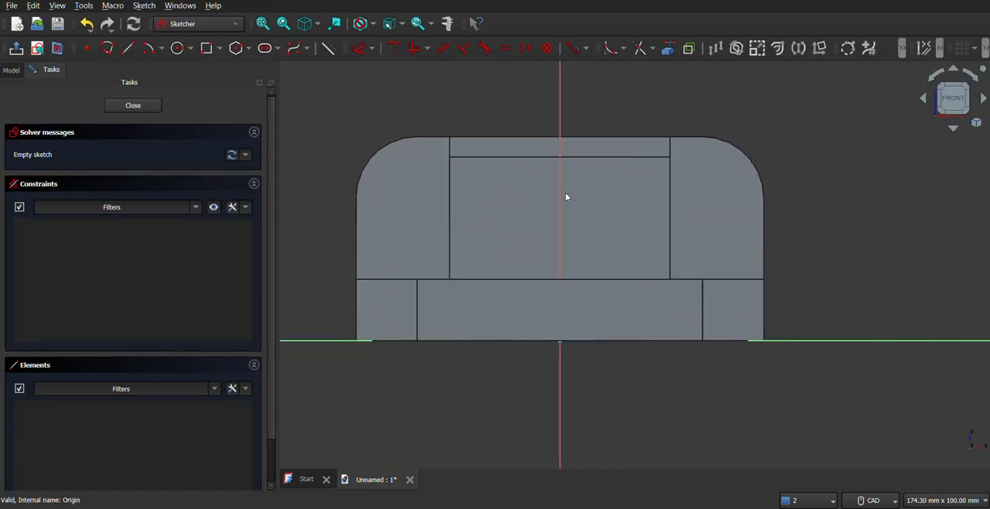
click(667, 49)
click(590, 177)
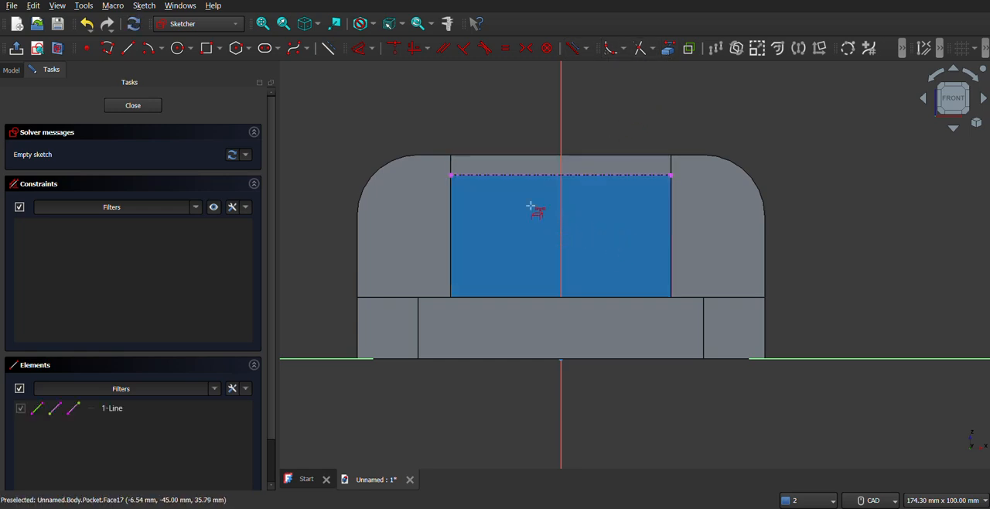
Draw two separate vertical lines down from the projected top edge, about 10 mm and 9 mm long, on either side of the centre axis
click(112, 51)
click(506, 176)
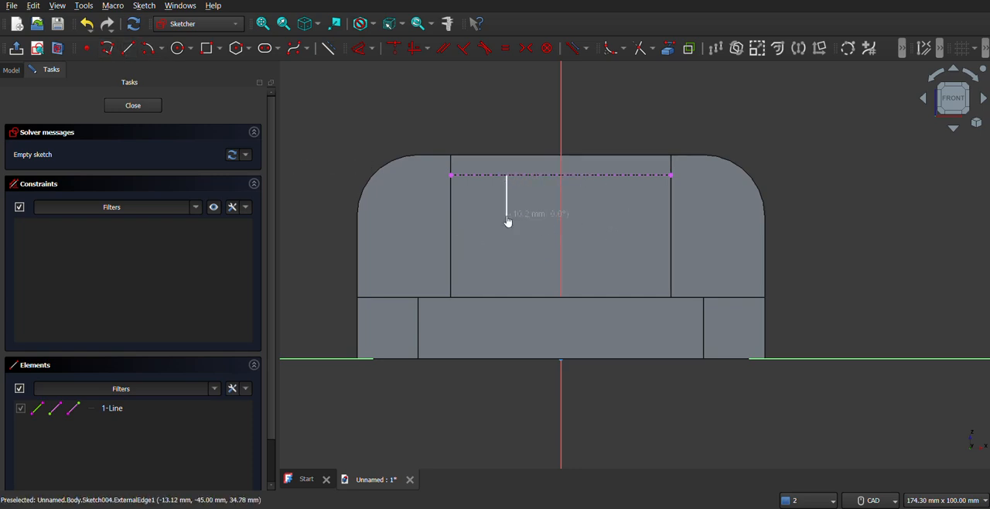
click(506, 217)
right_click(533, 218)
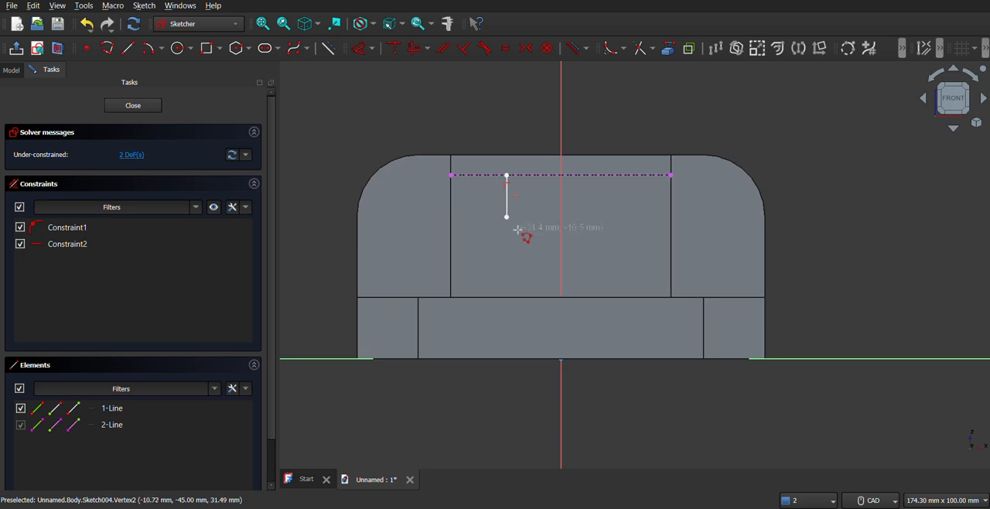
click(614, 175)
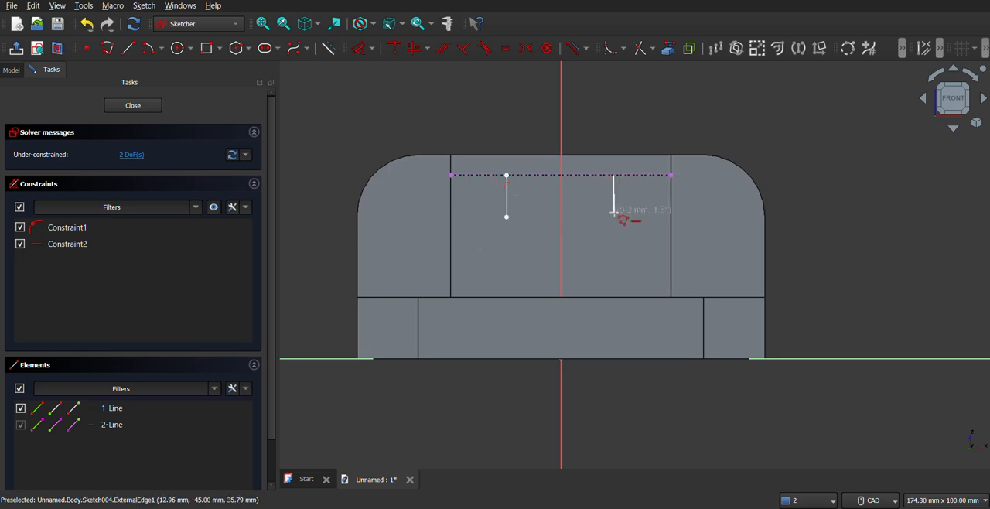
click(614, 214)
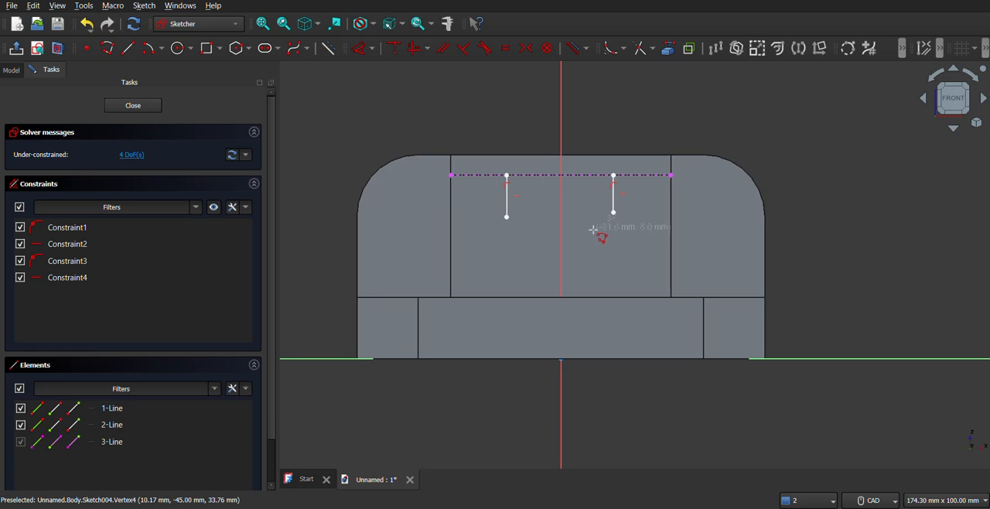
right_click(587, 243)
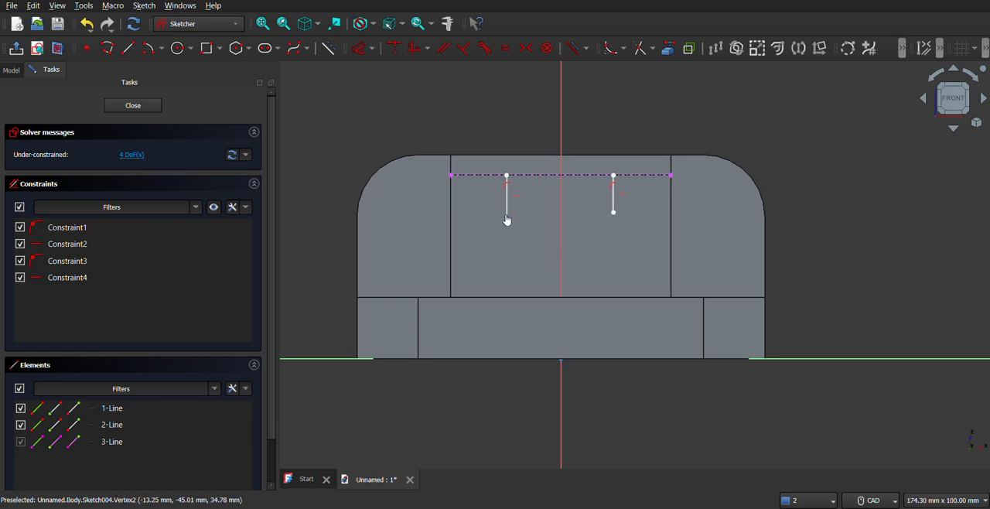
Try a horizontal constraint between the lower ends of the two vertical lines, and undo it
click(506, 219)
click(614, 215)
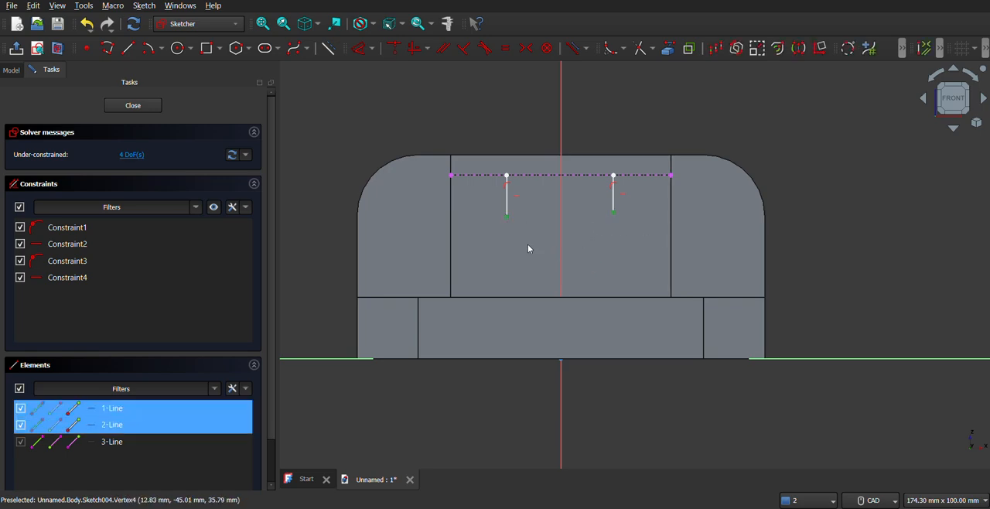
click(427, 49)
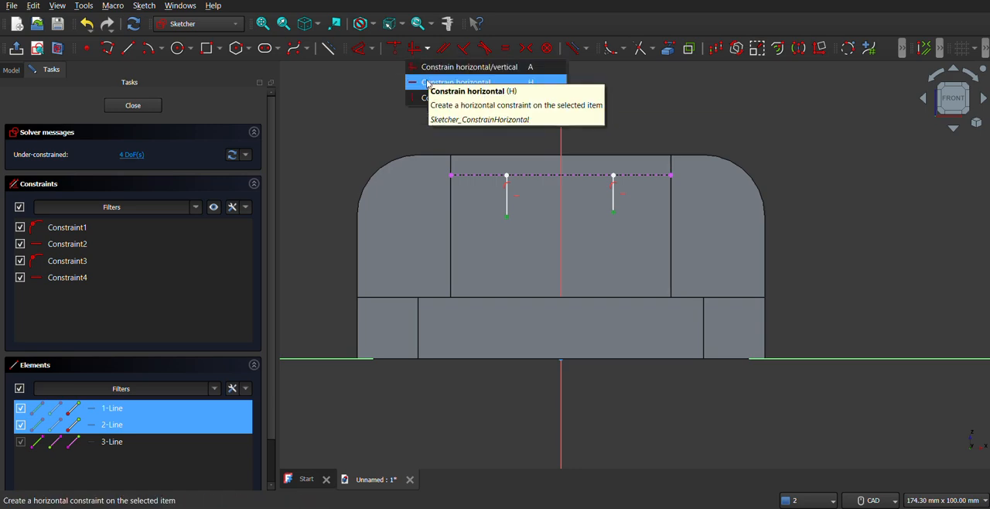
click(426, 81)
key(ctrl+z)
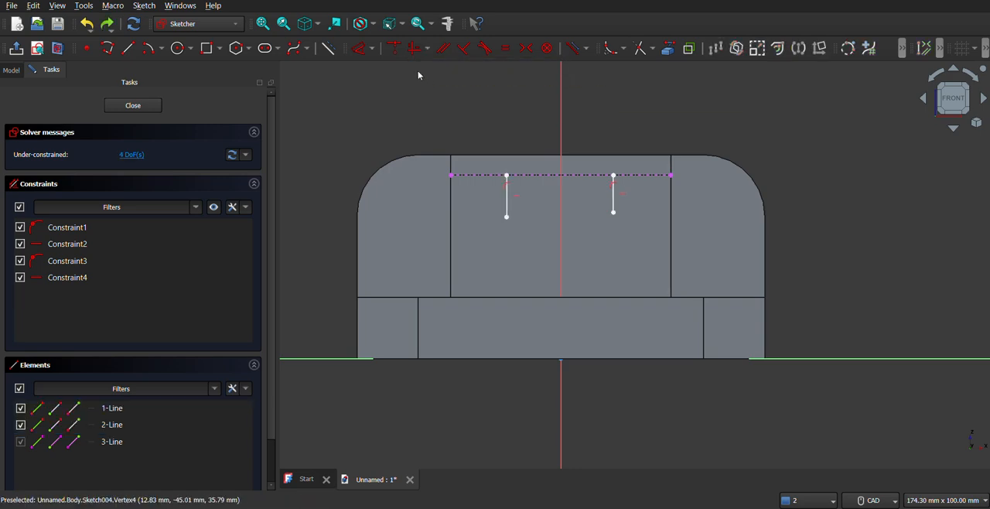
click(427, 48)
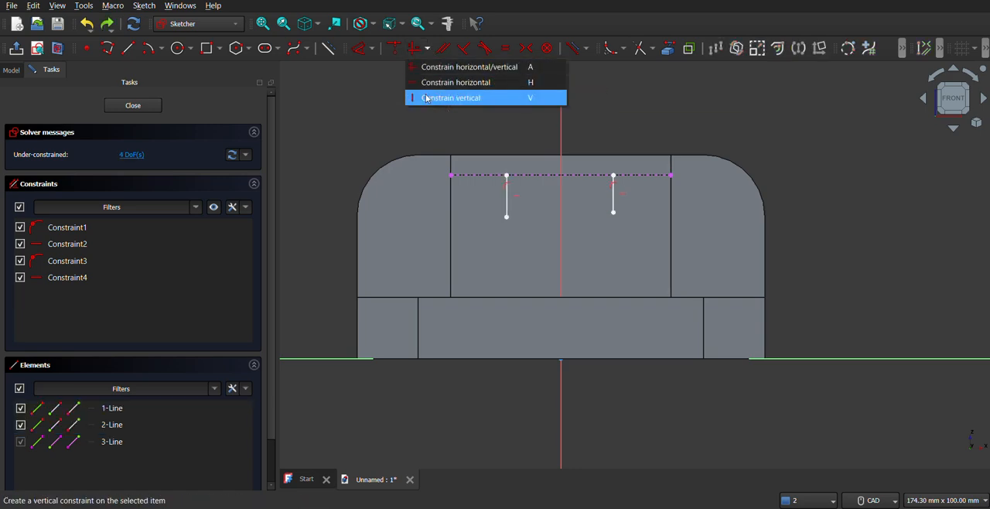
click(425, 94)
key(Escape)
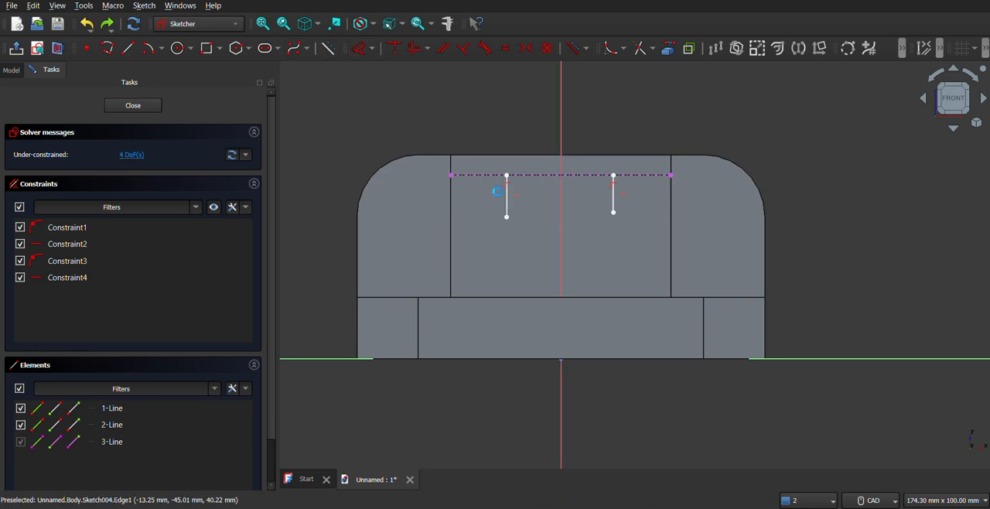
Dimension both vertical lines below the projected top edge to a length of 10 mm each
click(509, 201)
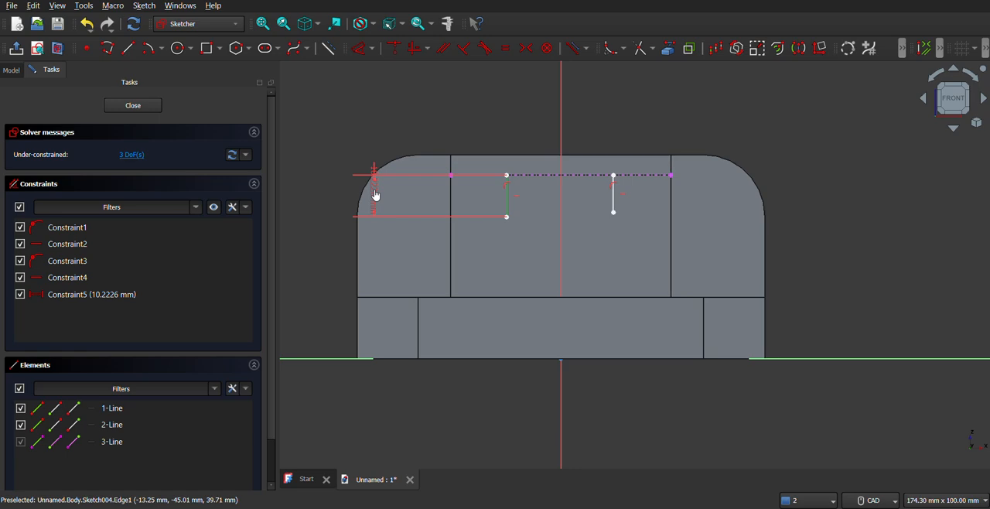
click(376, 195)
text(10)
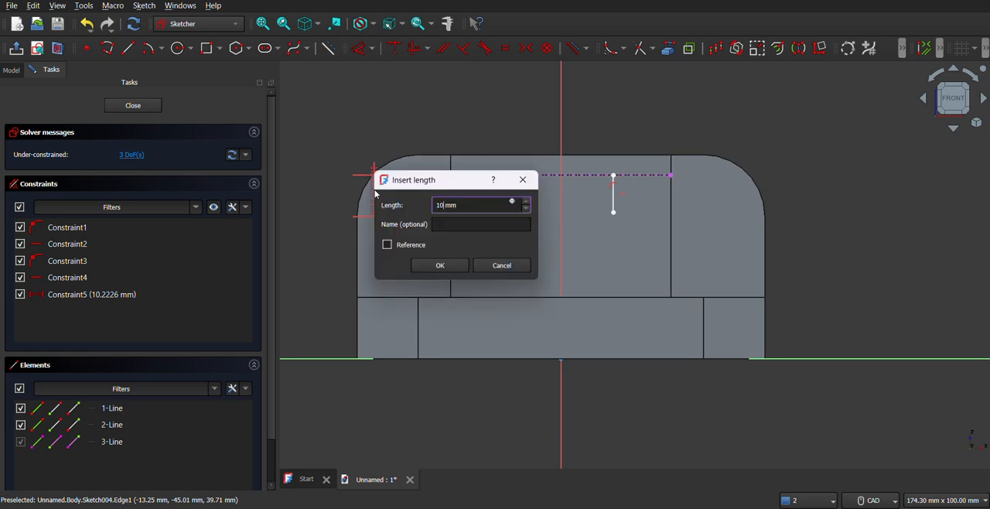
key(Return)
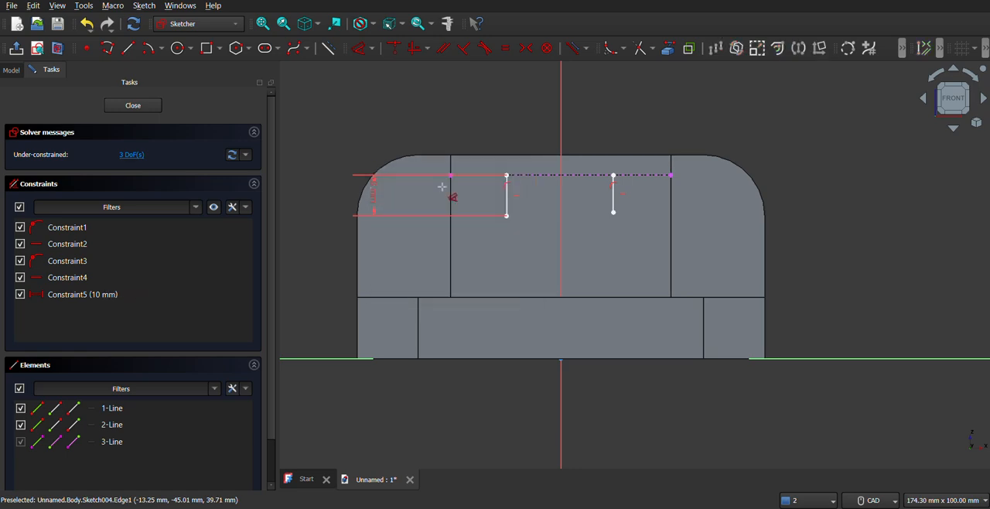
click(613, 200)
click(646, 204)
text(10)
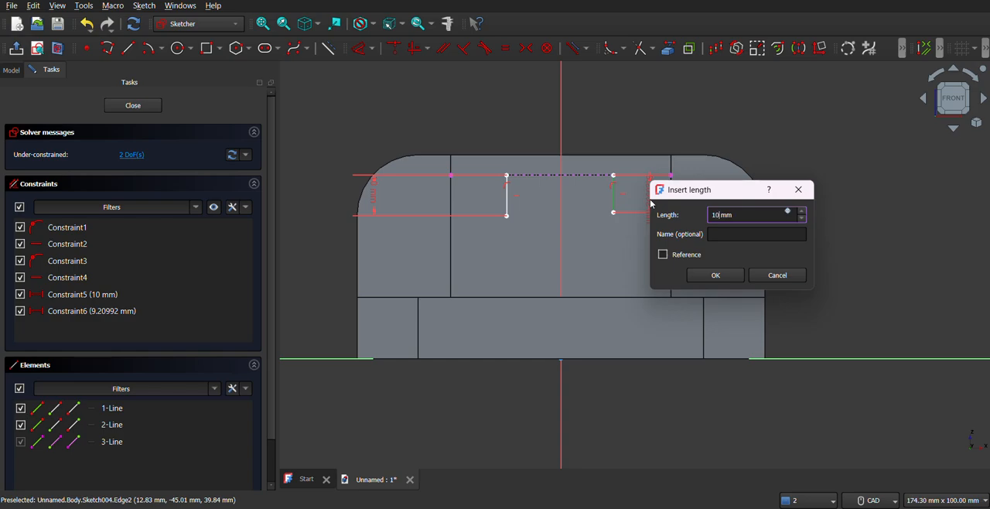
key(Return)
Check the slot in the reference drawing and draw a downward-bulging three-point arc joining the lower ends of the two vertical lines
click(625, 507)
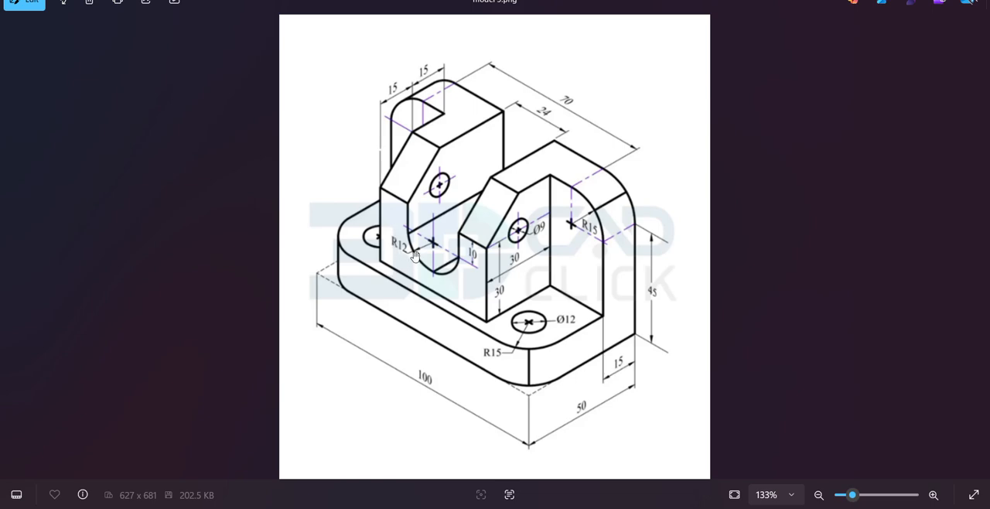
mouse_move(724, 508)
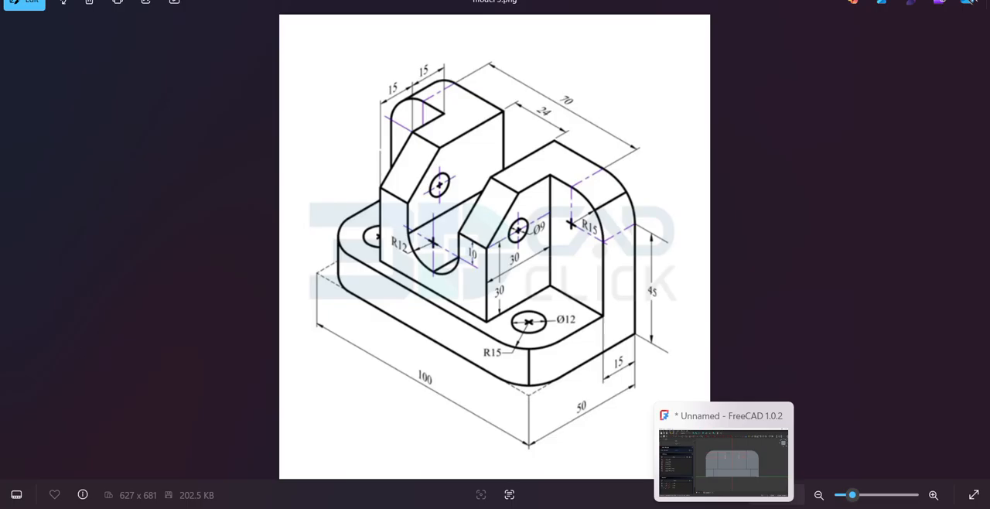
click(696, 437)
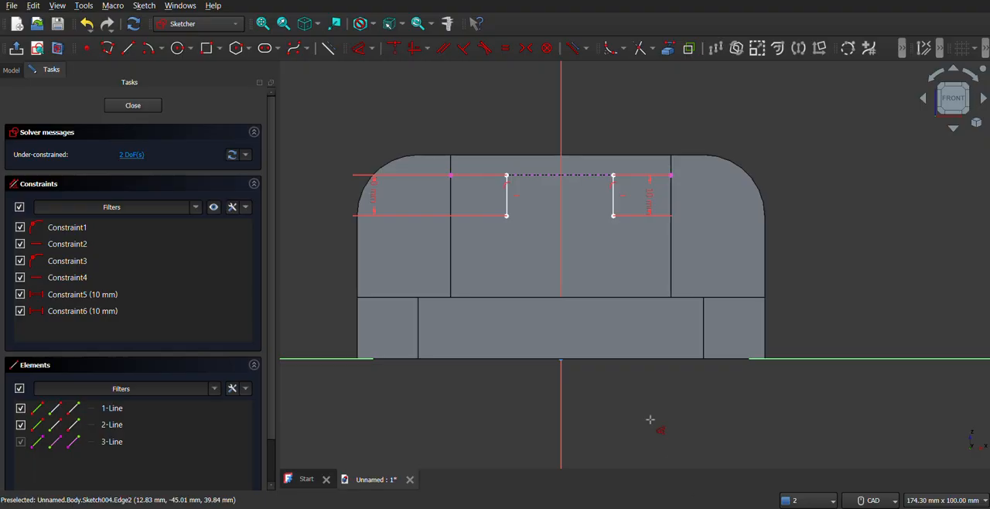
click(161, 51)
click(193, 91)
click(506, 215)
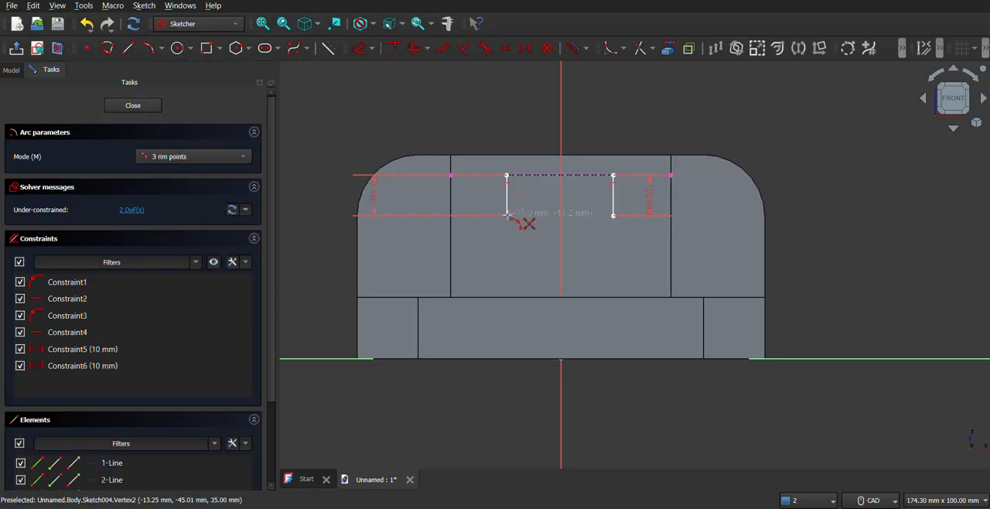
click(613, 216)
click(568, 250)
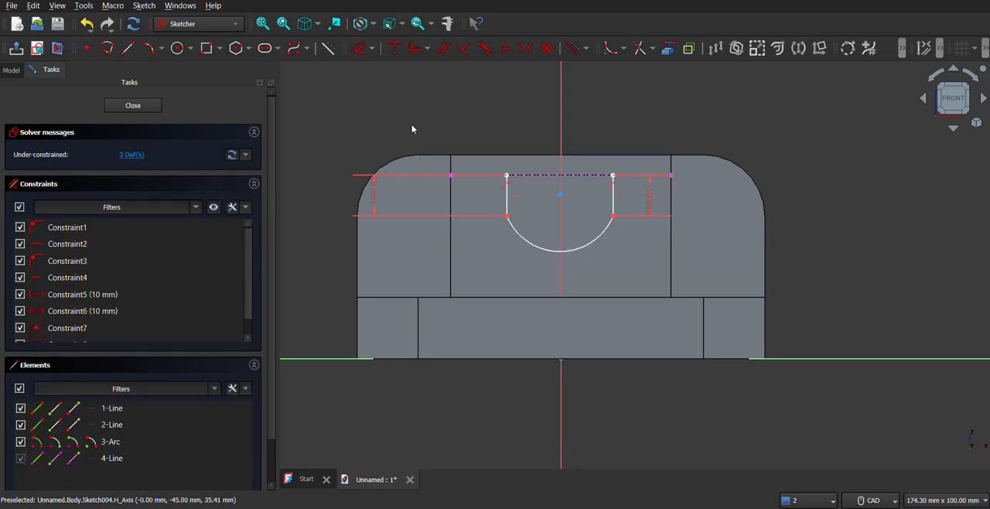
Constrain the arc's centre to the sketch's vertical axis and set the arc's radius to 12 mm
click(563, 200)
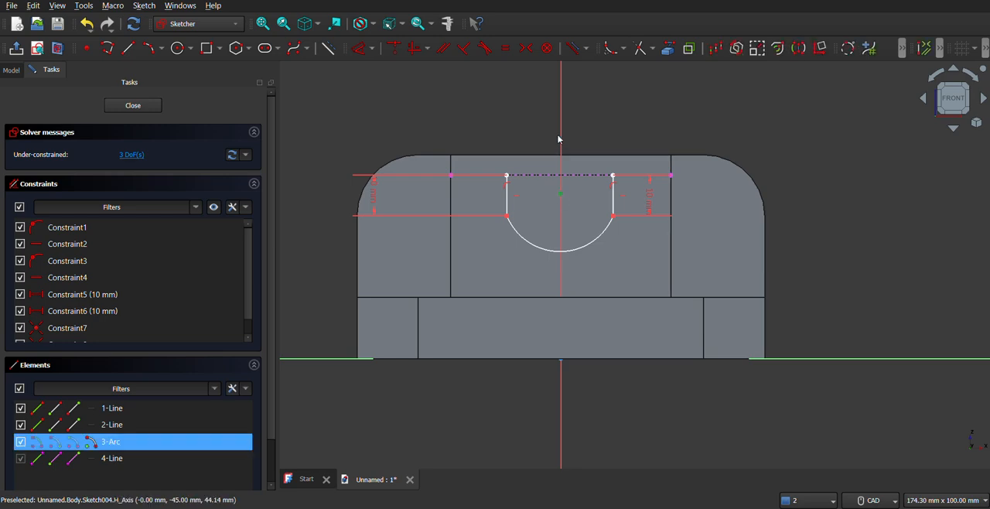
click(398, 51)
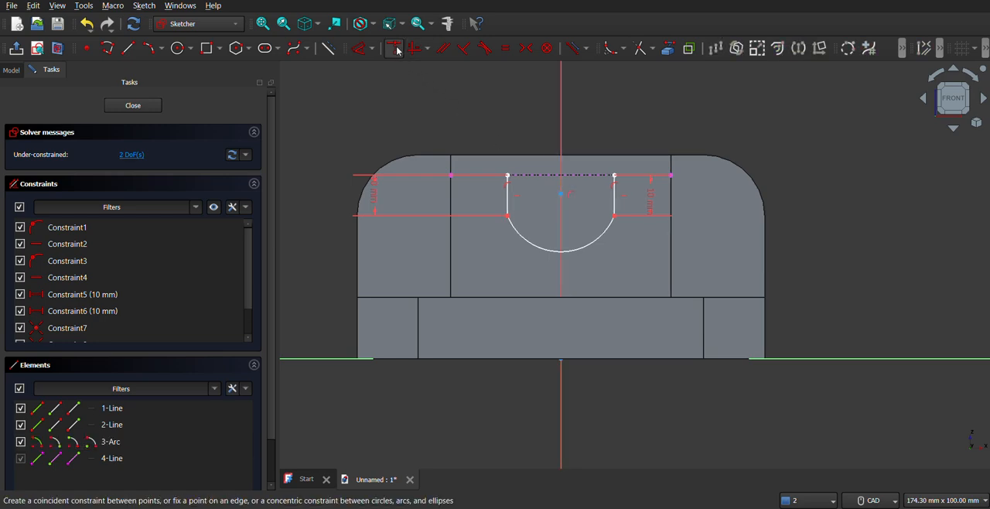
click(547, 251)
key(k)
key(r)
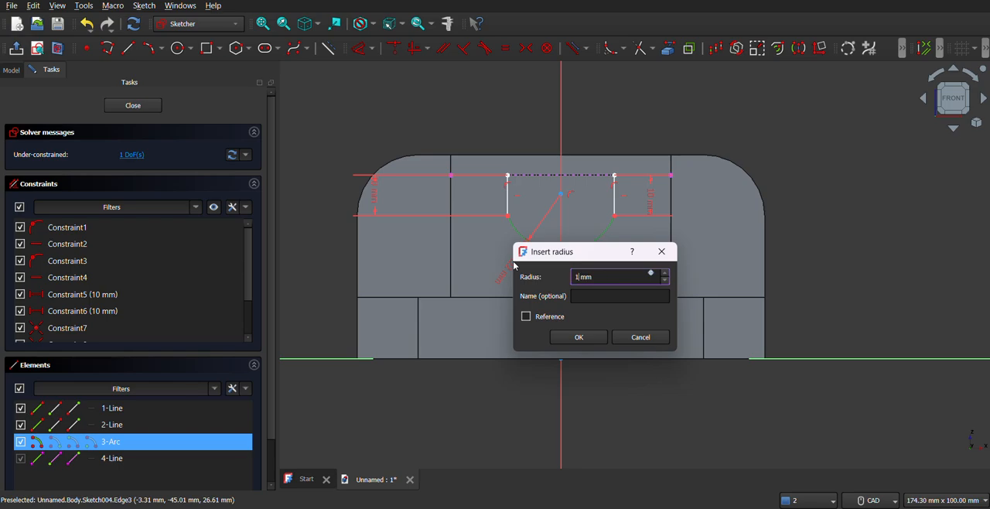
key(Return)
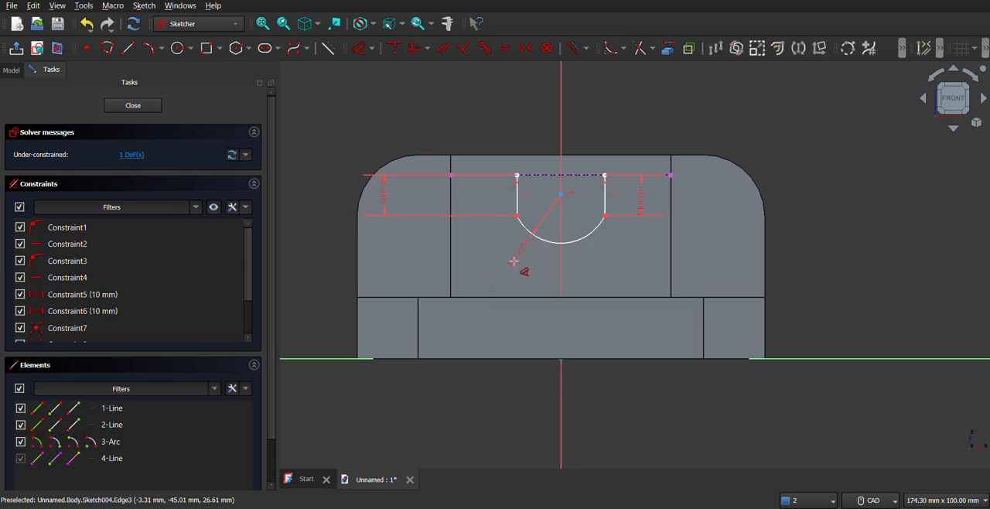
Compare the slot profile with the reference drawing and constrain the arc tangent to the left vertical line
key(alt+Tab)
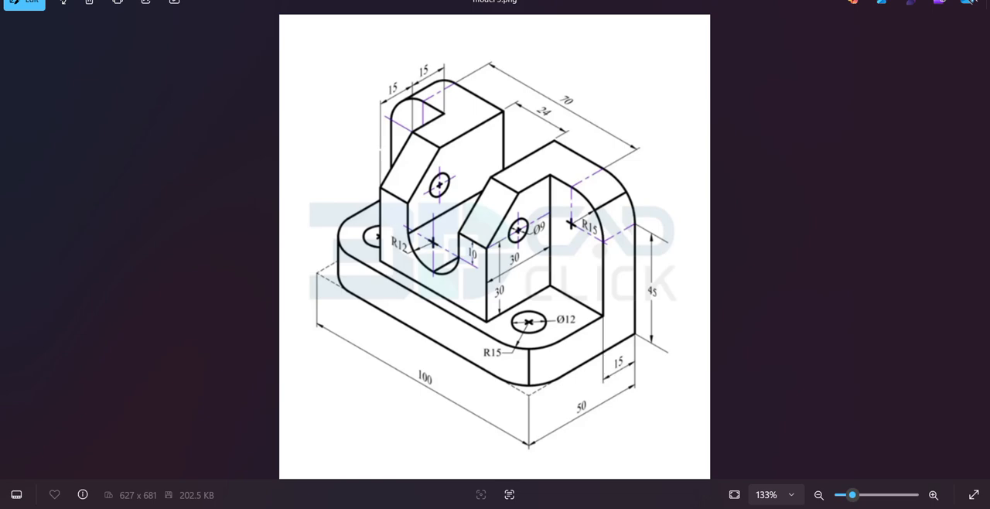
key(alt+Tab)
middle_drag(556, 308, 565, 350)
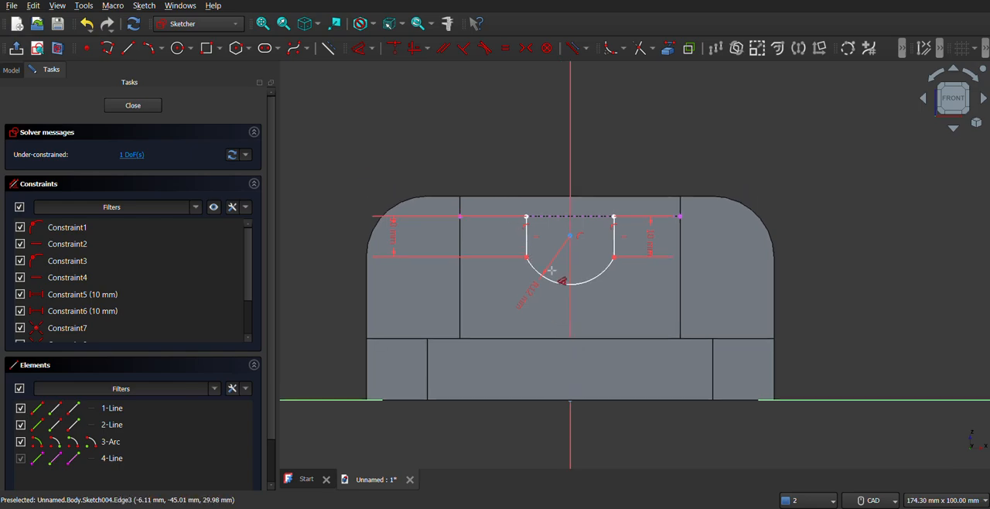
scroll(553, 275, up, 3)
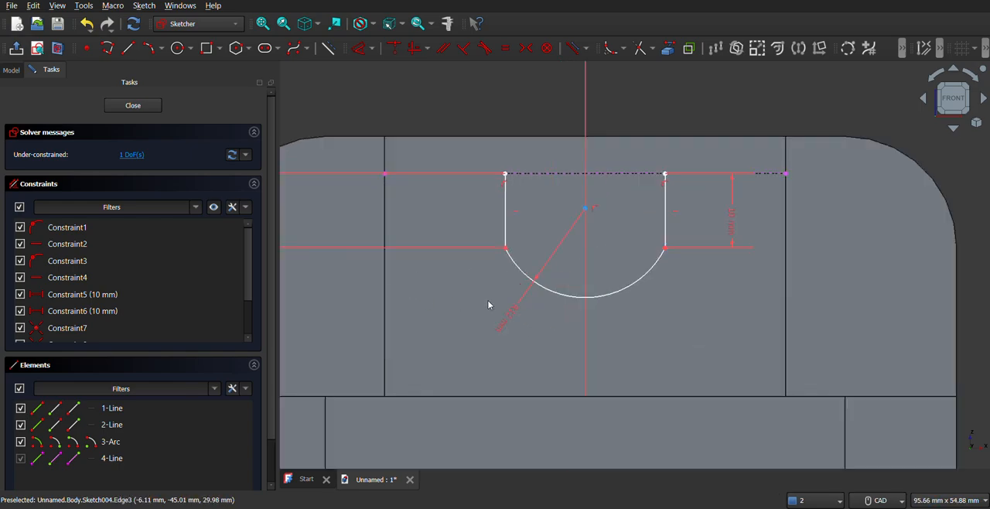
click(696, 507)
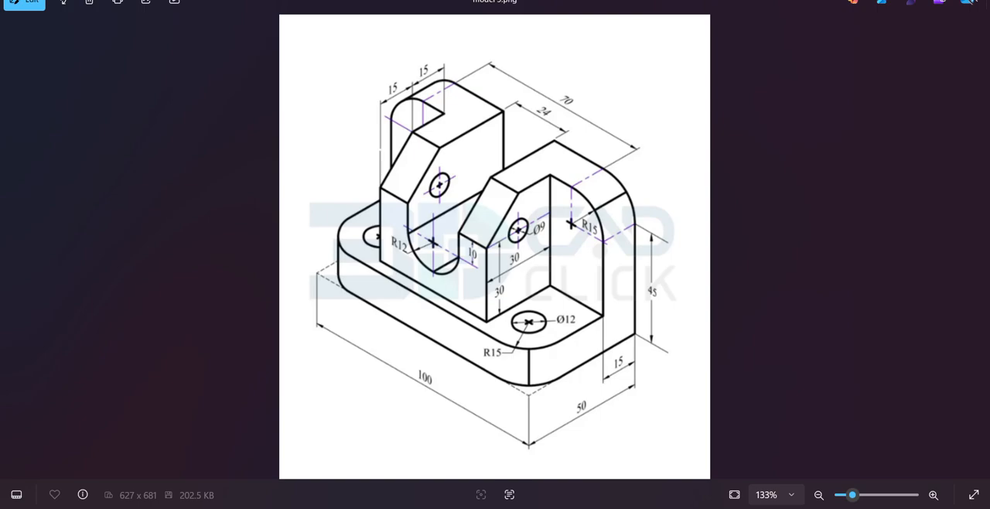
click(696, 507)
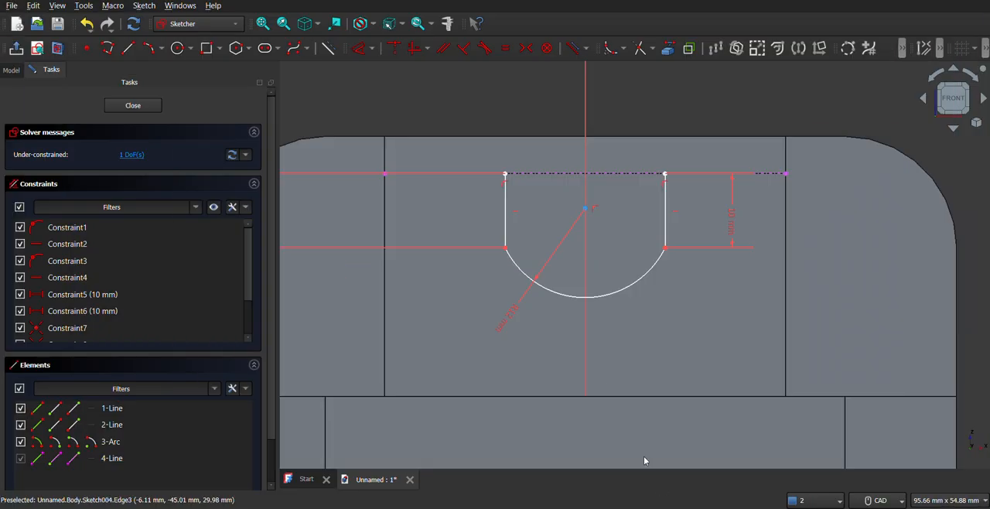
click(520, 275)
click(506, 227)
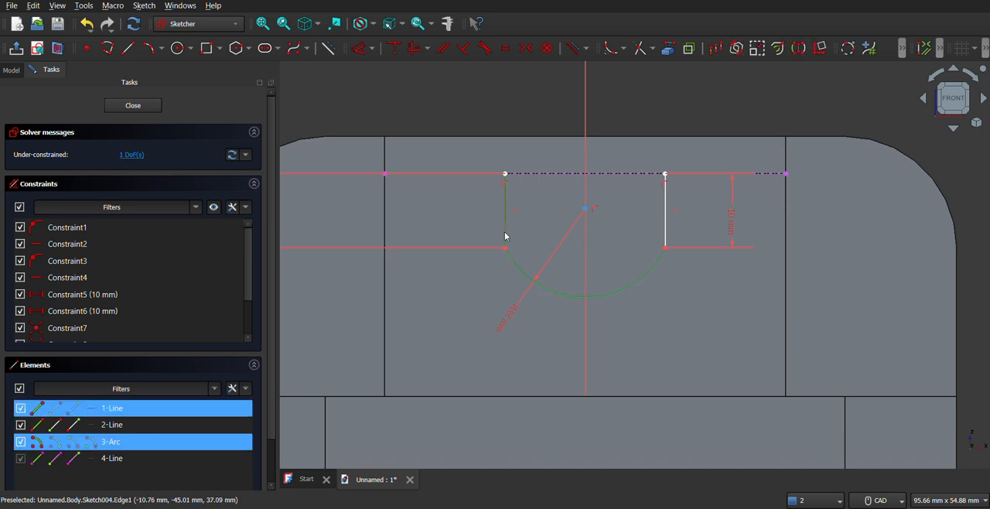
click(487, 54)
click(498, 280)
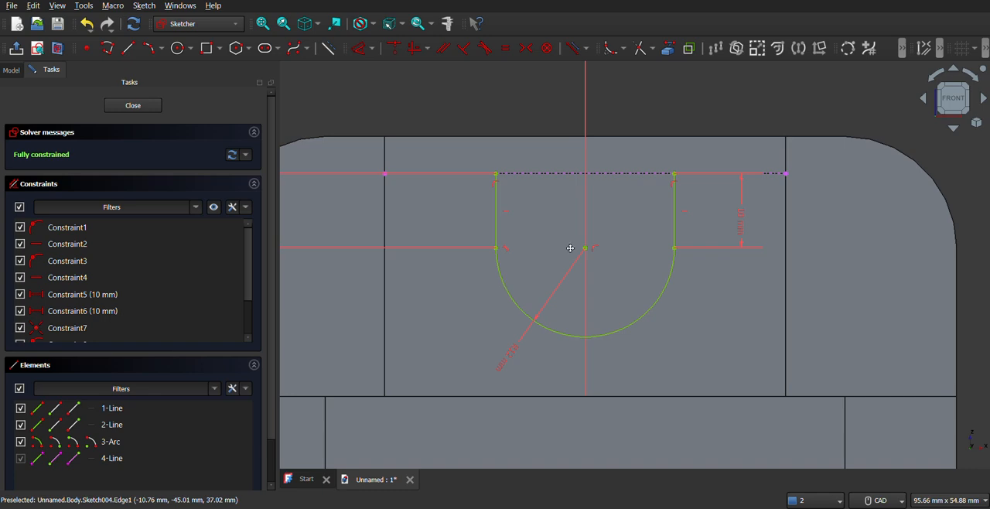
Close the slot profile with a three-segment polyline rising about 12 mm above the block's top edge and joining the vertical lines' upper ends
middle_drag(570, 249, 570, 284)
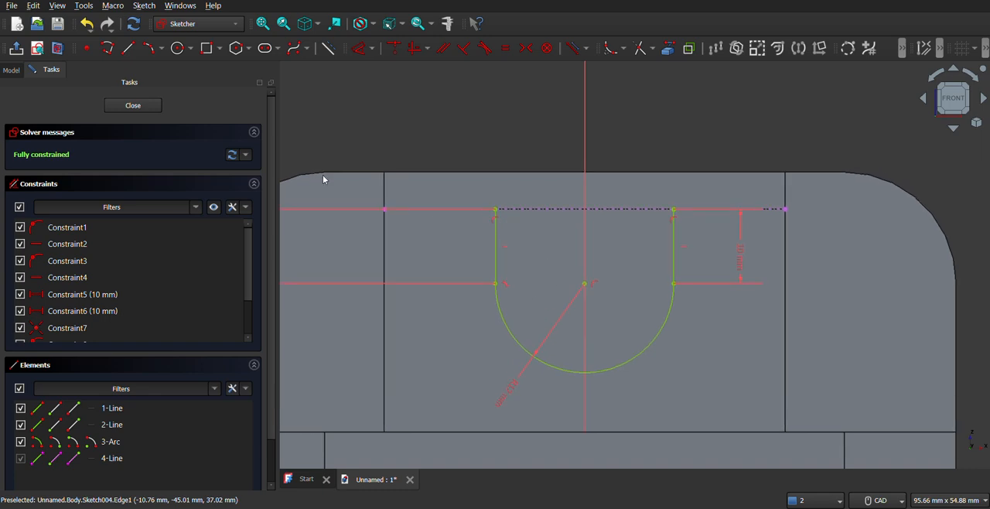
click(107, 48)
click(496, 210)
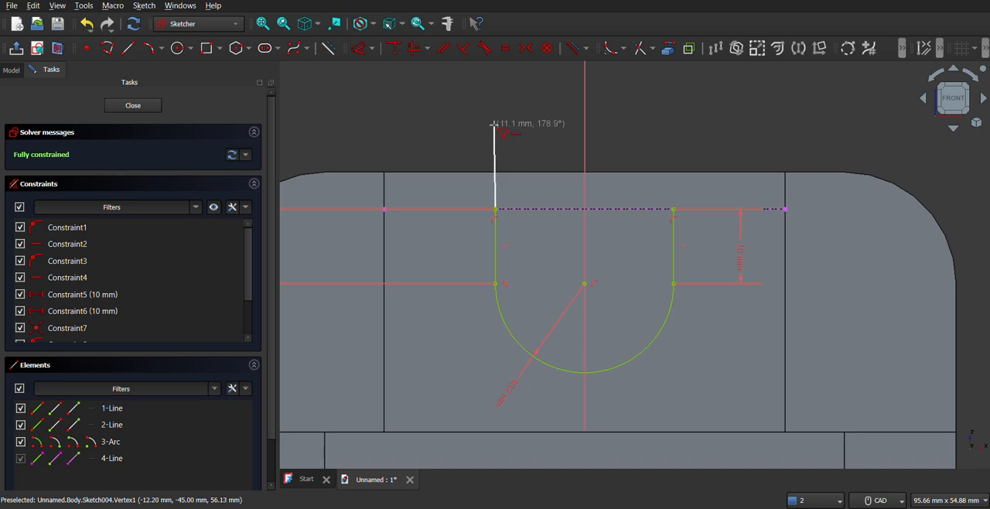
click(495, 122)
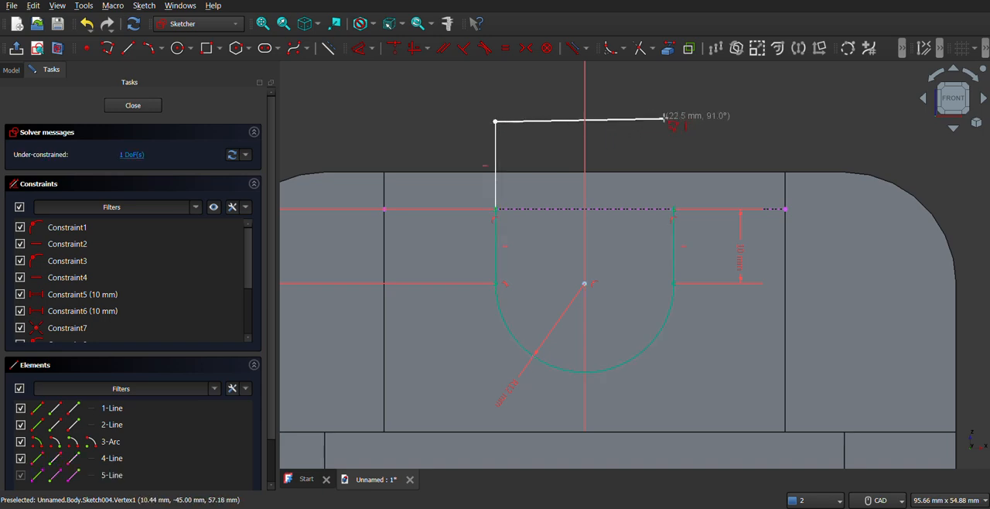
click(673, 121)
click(673, 209)
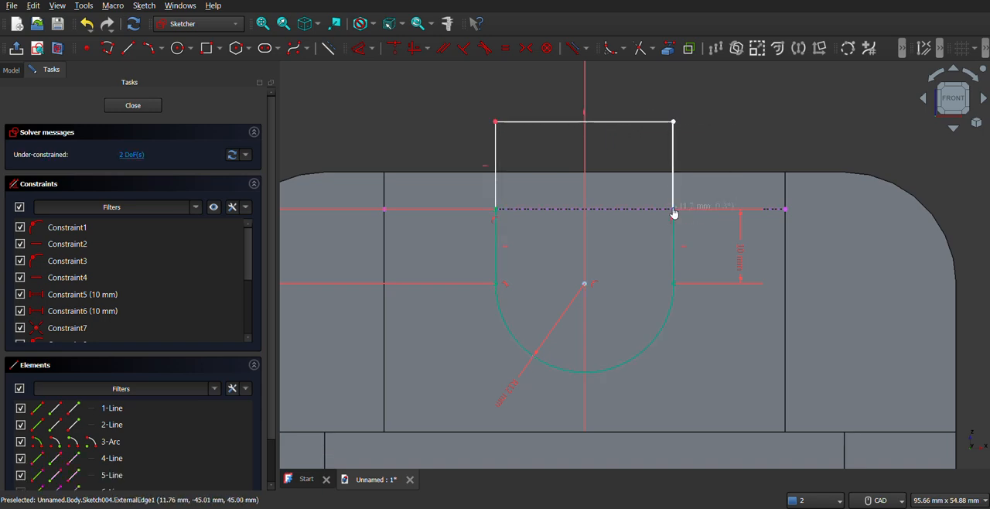
right_click(723, 109)
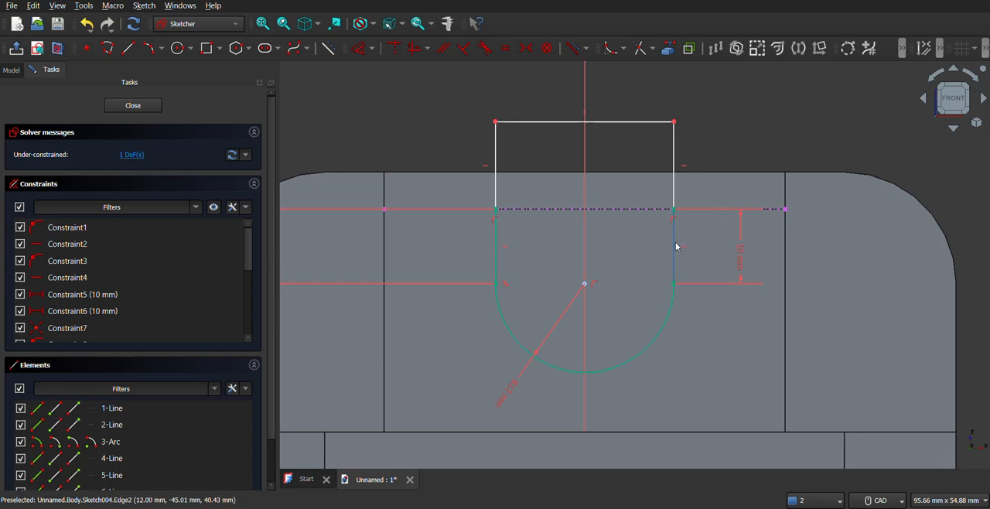
Close the slot sketch and cut it through the whole bracket with a Through all pocket
scroll(675, 243, down, 3)
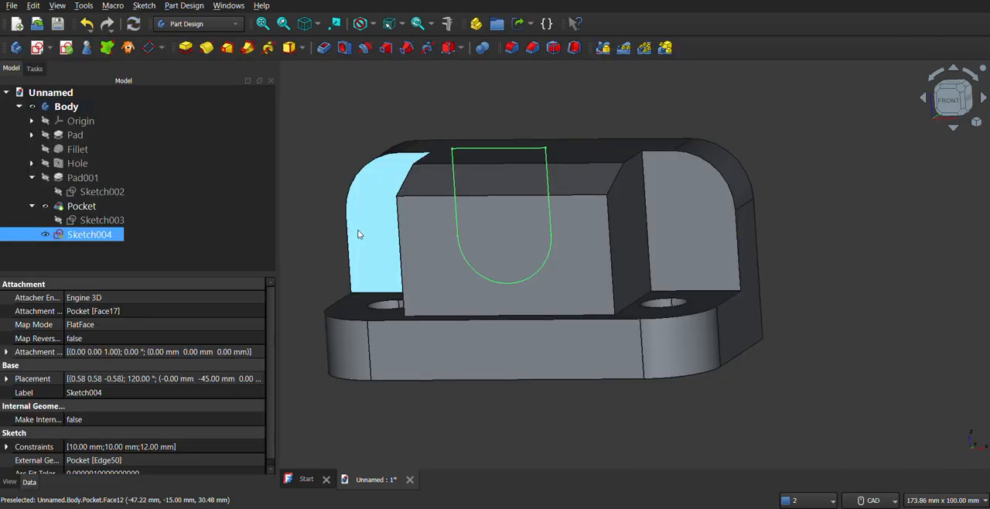
mouse_move(519, 255)
middle_down()
mouse_move(645, 245)
mouse_move(615, 238)
middle_up()
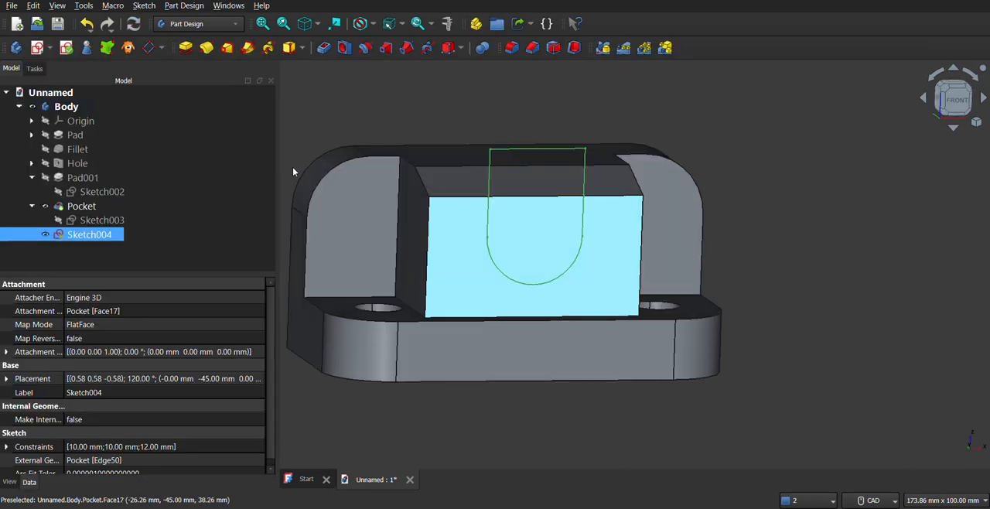
click(323, 48)
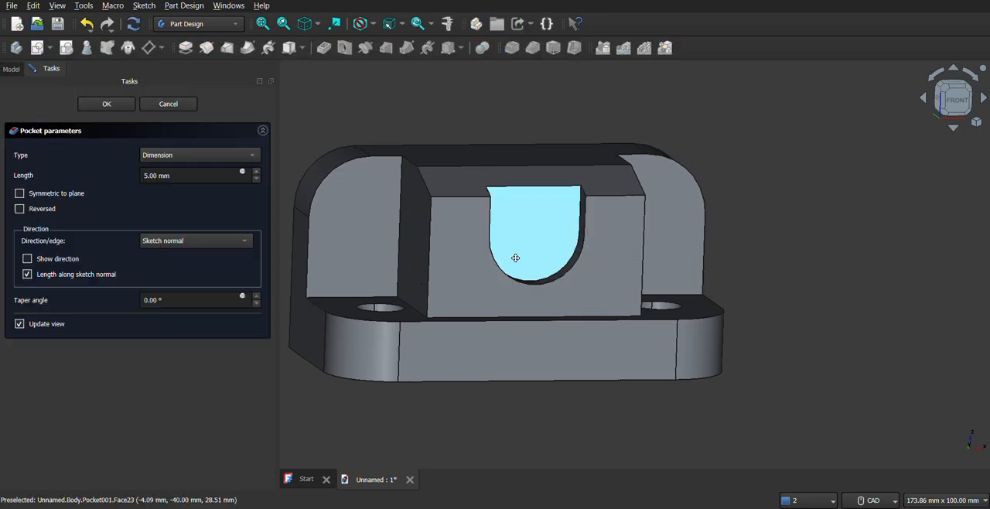
click(210, 157)
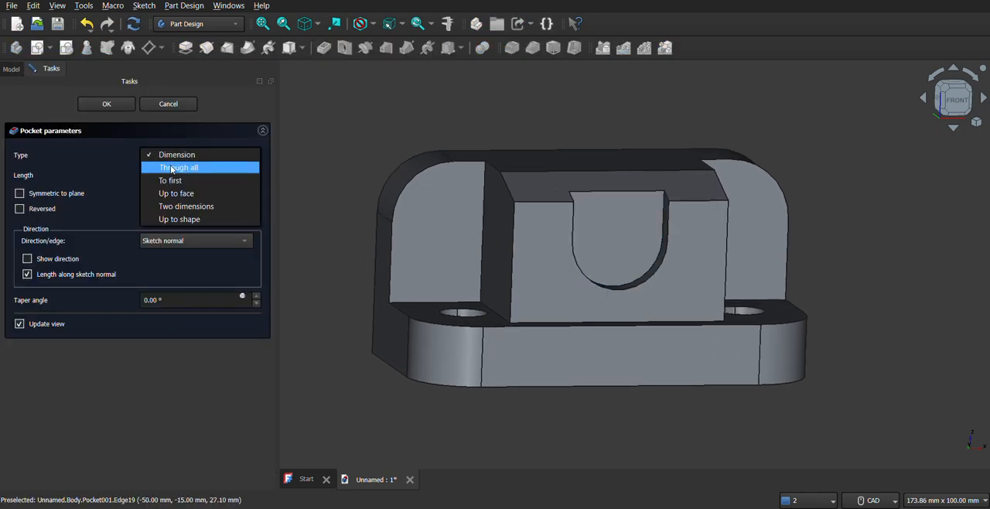
click(181, 167)
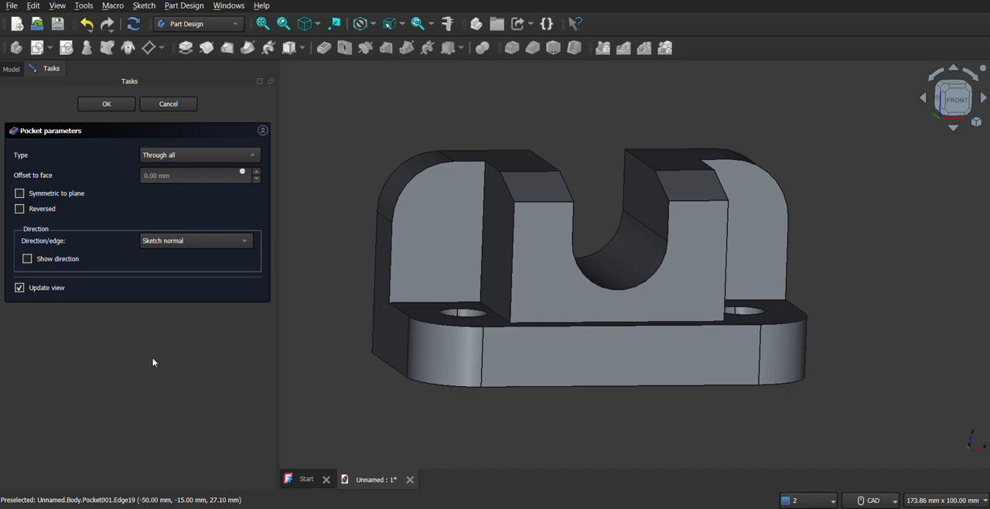
middle_drag(607, 293, 574, 294)
mouse_move(648, 269)
middle_down()
mouse_move(676, 278)
mouse_move(681, 340)
mouse_move(642, 302)
mouse_move(576, 276)
mouse_move(665, 265)
mouse_move(635, 277)
middle_up()
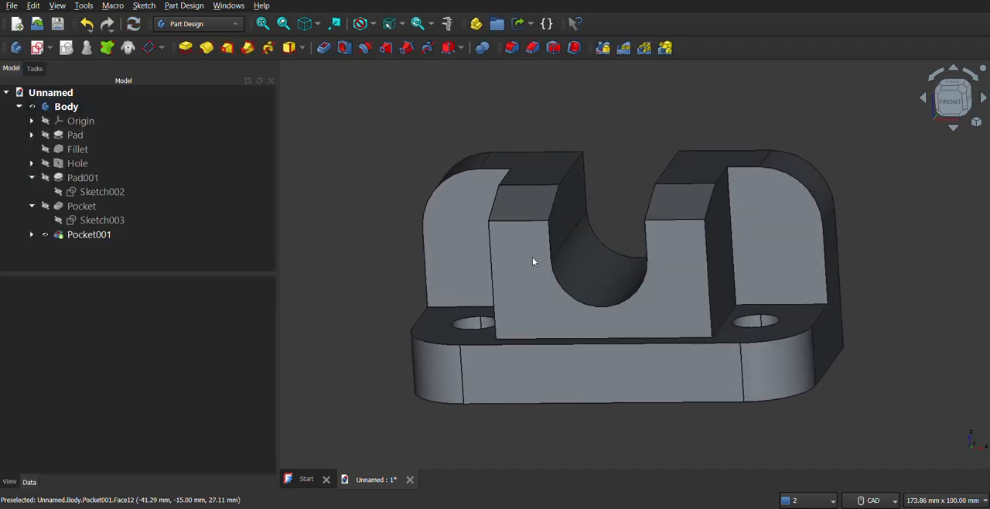
Examine the slotted bracket from an angled front view and compare it with the reference drawing
scroll(609, 313, up, 3)
scroll(609, 313, down, 1)
scroll(610, 314, down, 4)
middle_drag(645, 284, 702, 246)
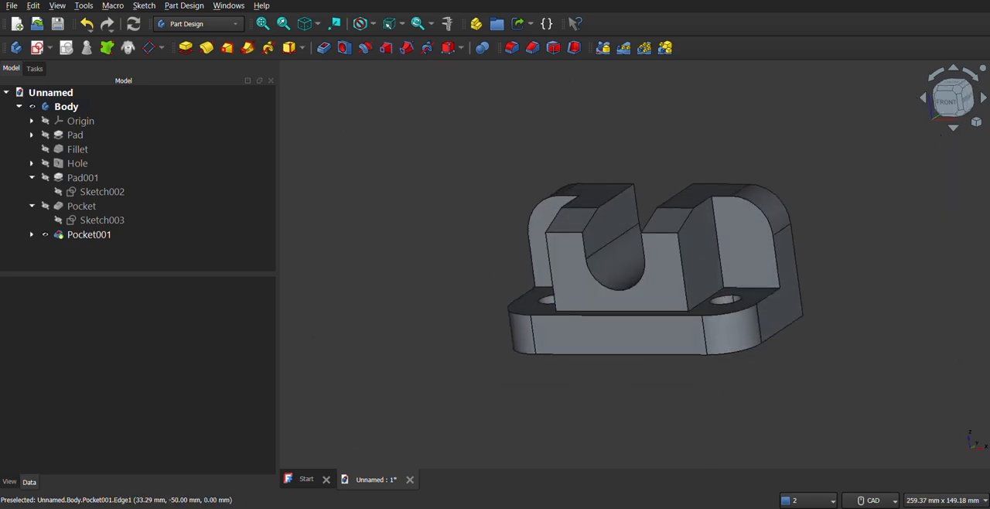
key(alt+Tab)
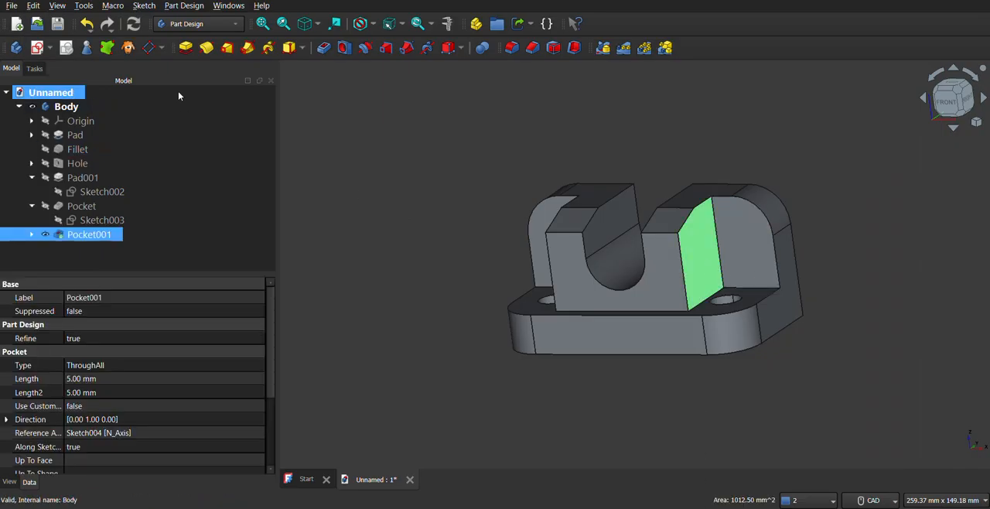
Start a sketch on the central block's outer side face and reference its rear vertical edge as external geometry
click(49, 48)
click(66, 67)
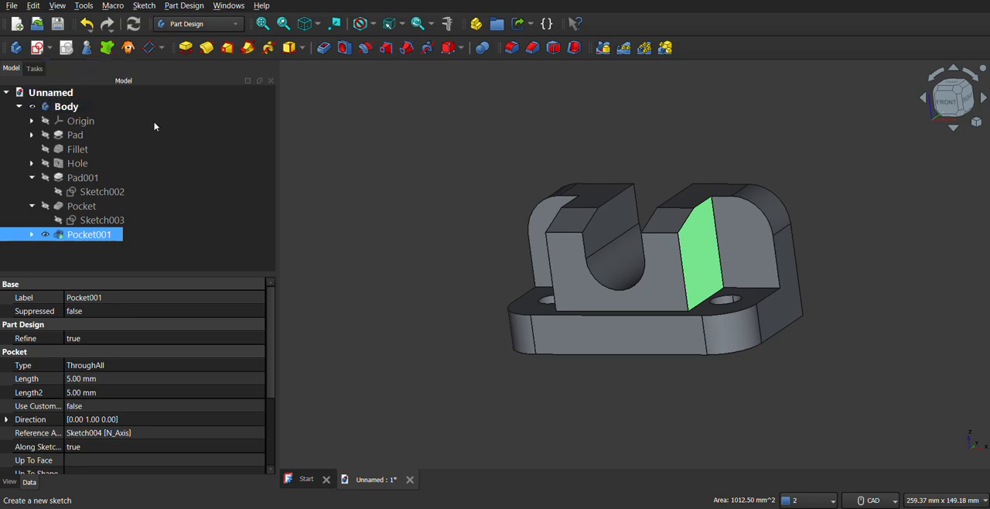
scroll(601, 228, up, 4)
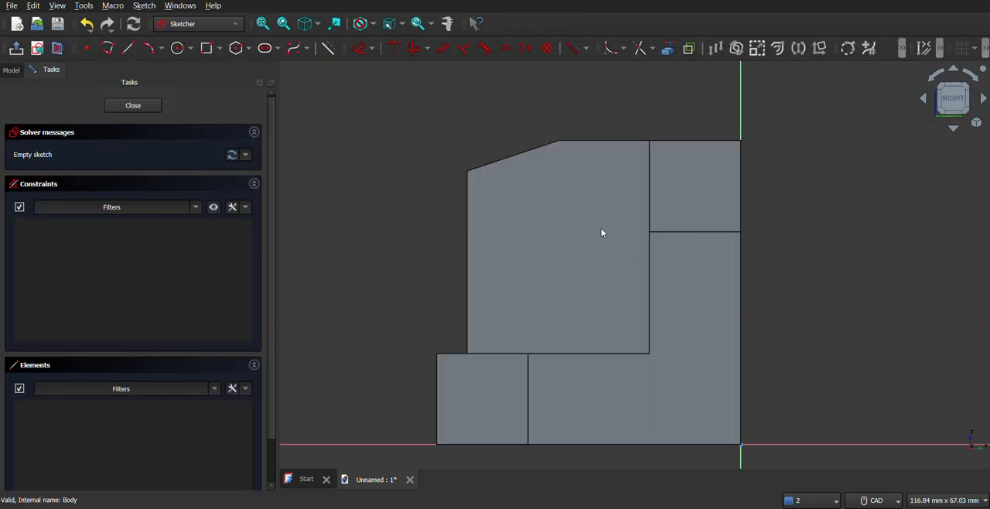
click(667, 49)
click(649, 175)
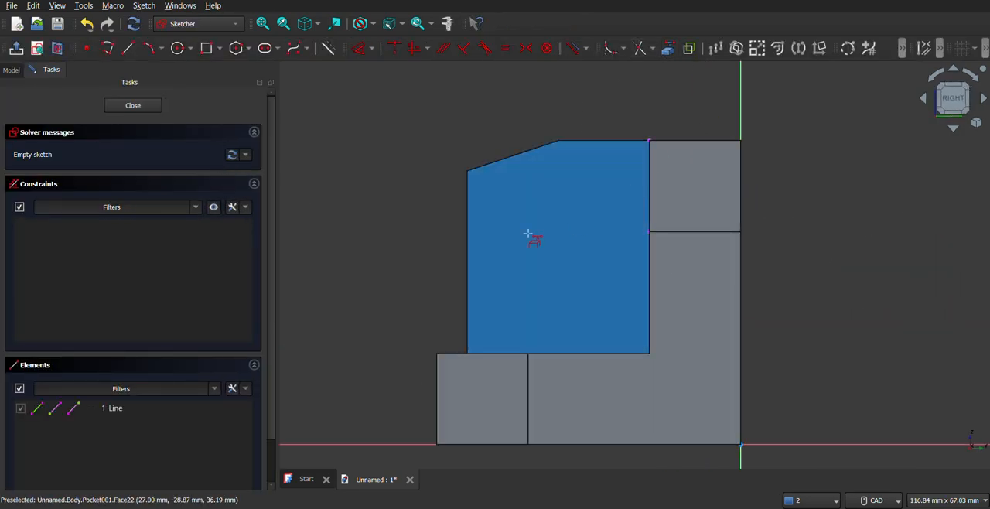
Draw a circle on the upper half of the block's side face and constrain its diameter to 9 mm
click(176, 54)
click(553, 232)
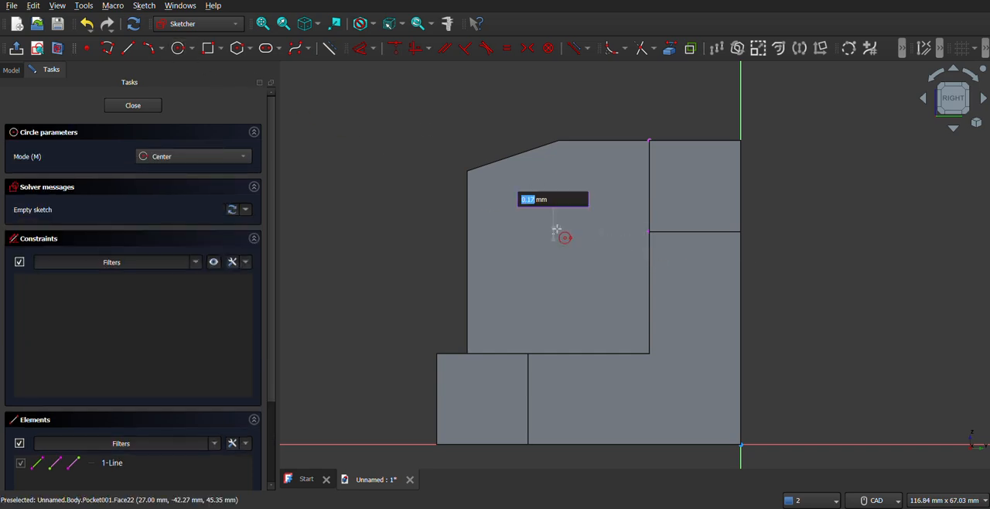
click(573, 211)
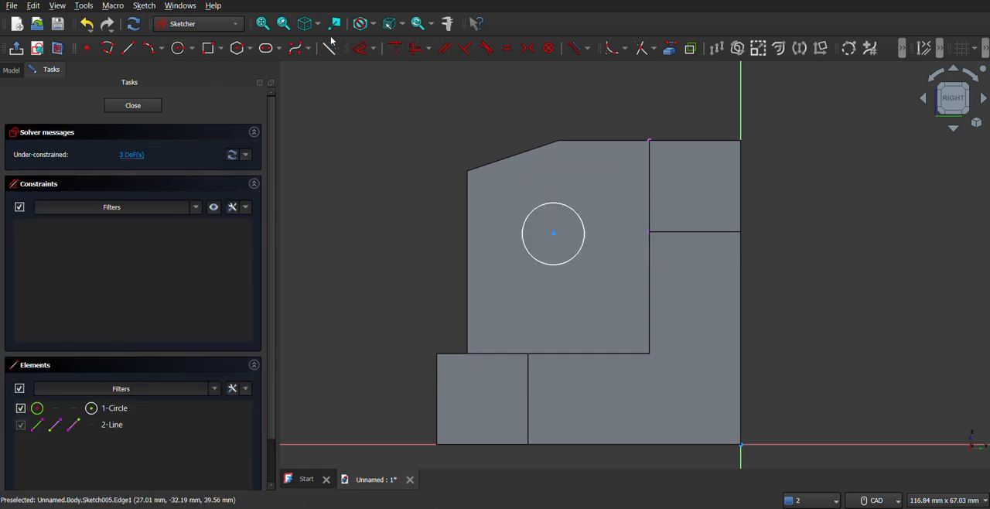
click(573, 211)
click(355, 196)
text(9)
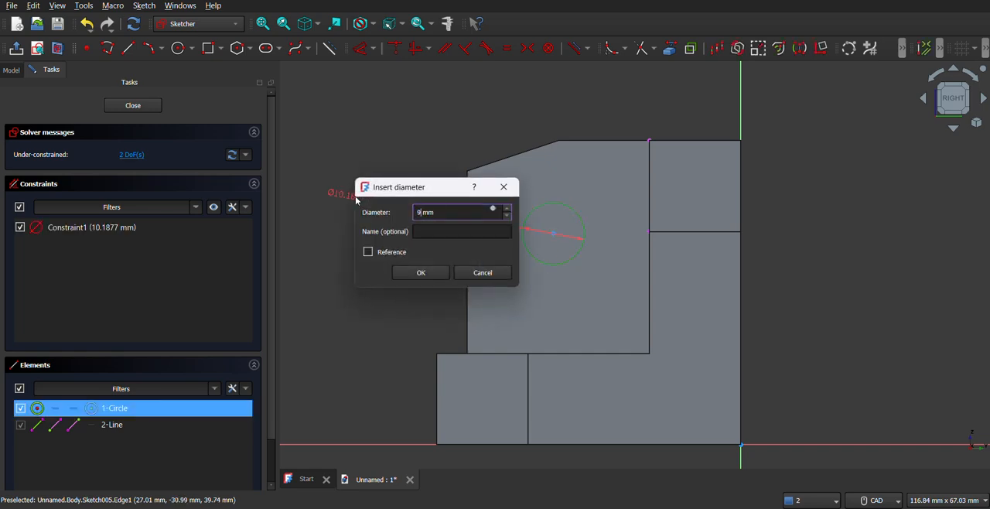
key(Return)
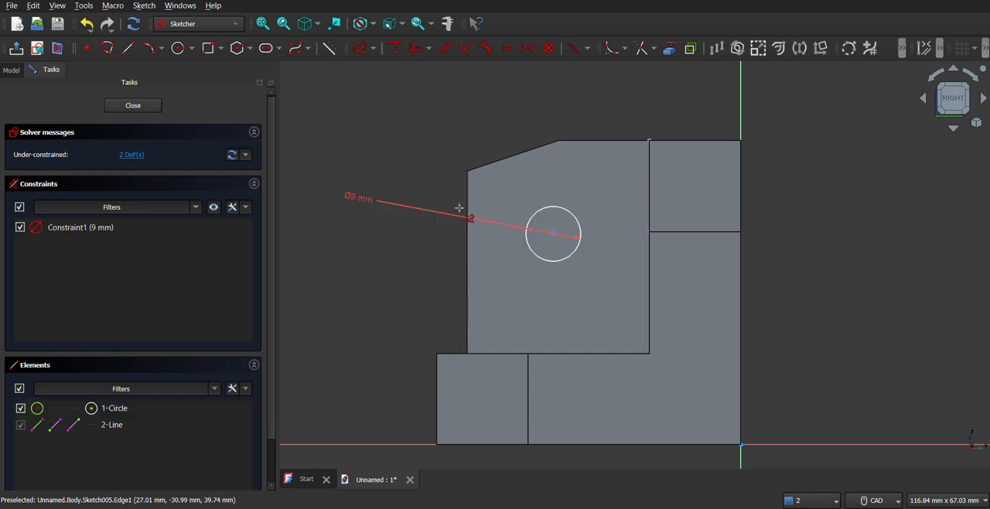
Constrain the horizontal distance from the circle's centre to the upper end of the referenced vertical edge to 15 mm
click(361, 47)
click(553, 234)
click(740, 116)
click(649, 141)
click(614, 116)
text(15)
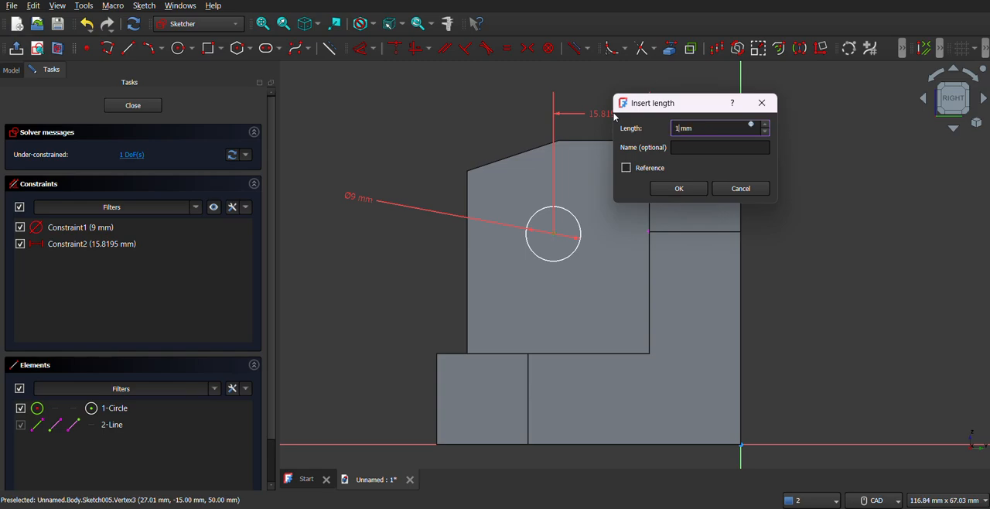
key(Return)
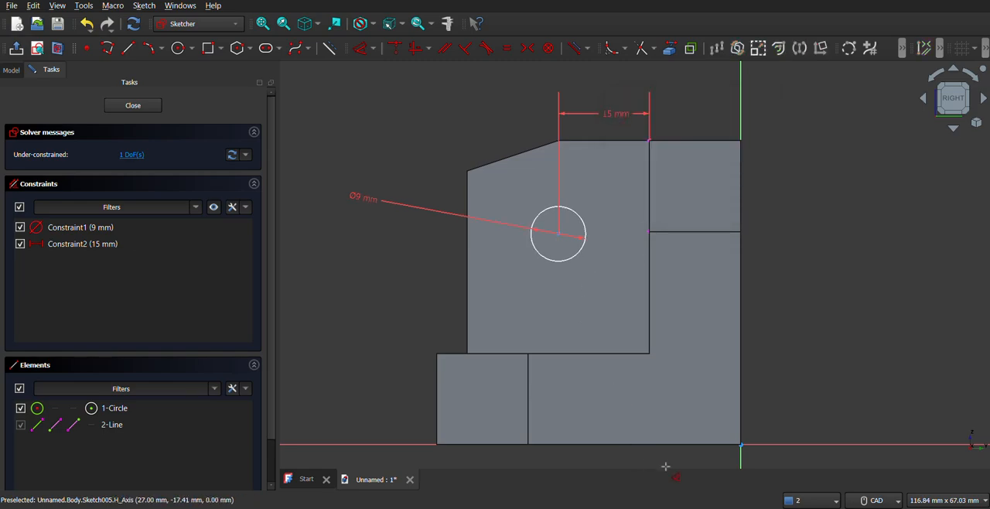
Check the hole's height in the reference drawing and reference the block's lower edge as external geometry
click(666, 508)
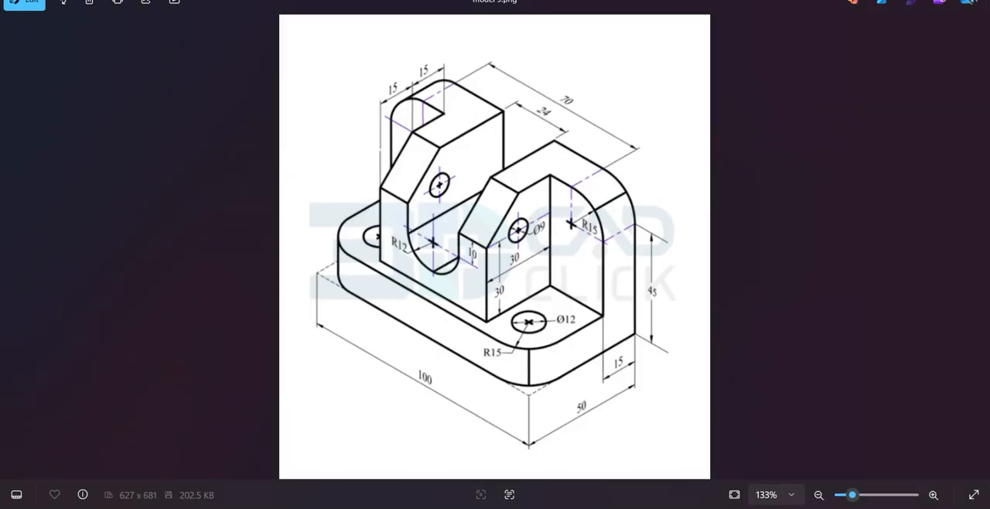
click(665, 508)
key(Escape)
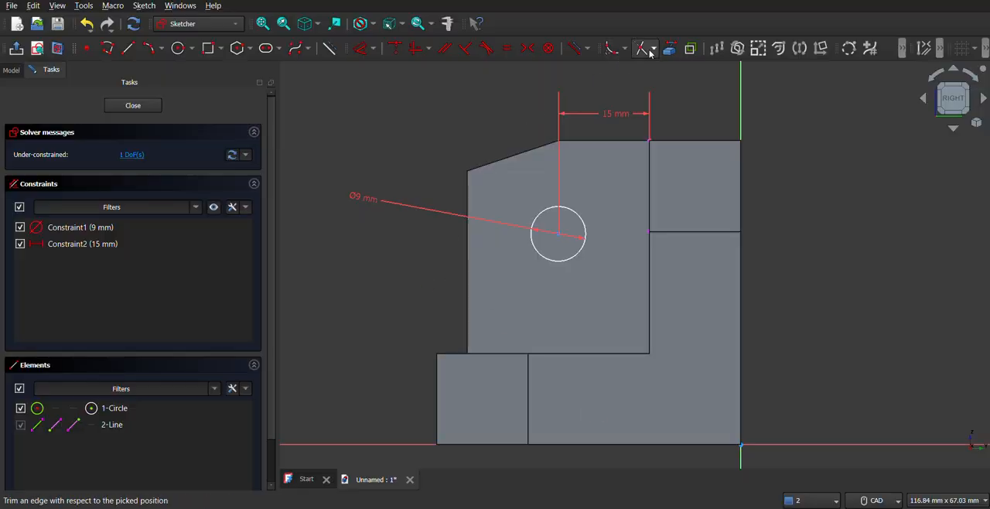
click(560, 354)
Constrain the vertical distance from the circle's centre to the block's lower edge to 30 mm
click(360, 49)
click(559, 233)
click(528, 357)
click(421, 304)
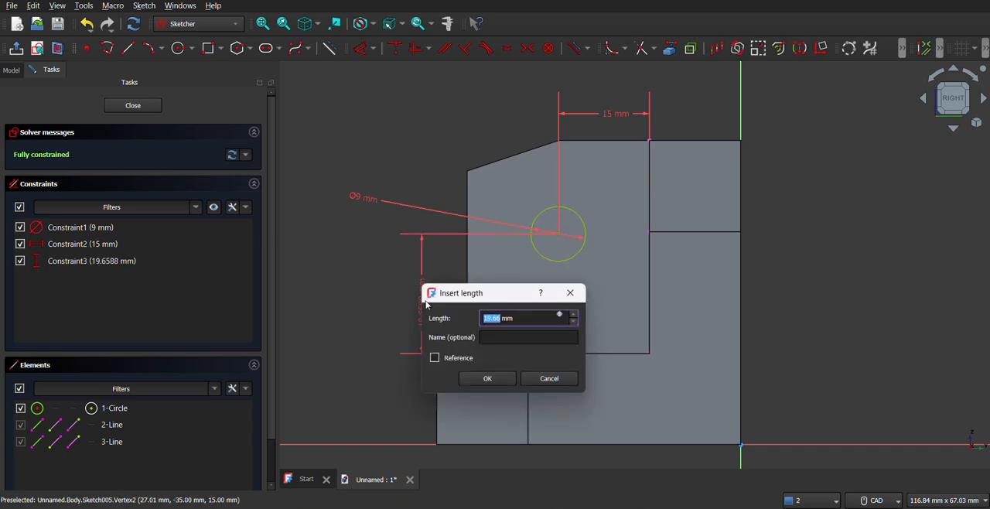
text(330)
key(BackSpace)
key(BackSpace)
text(0)
key(Return)
Examine the circle's position relative to the block's sloped corner and compare it with the reference drawing
scroll(531, 193, down, 2)
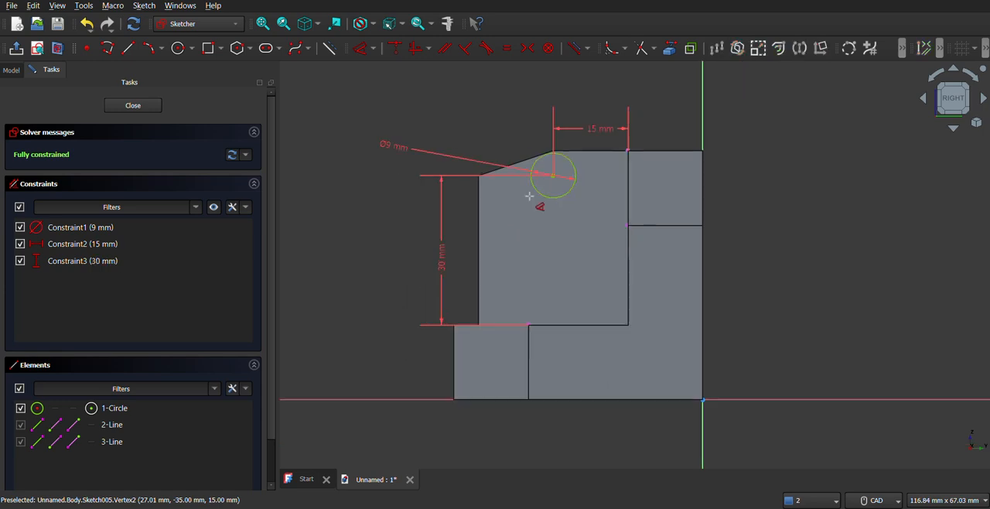
scroll(540, 199, up, 5)
middle_drag(553, 212, 569, 217)
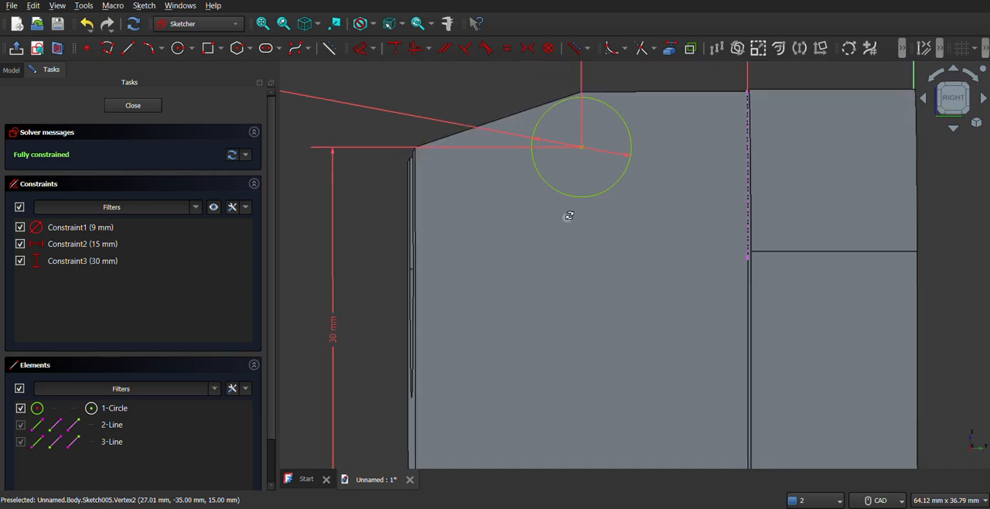
scroll(570, 217, down, 4)
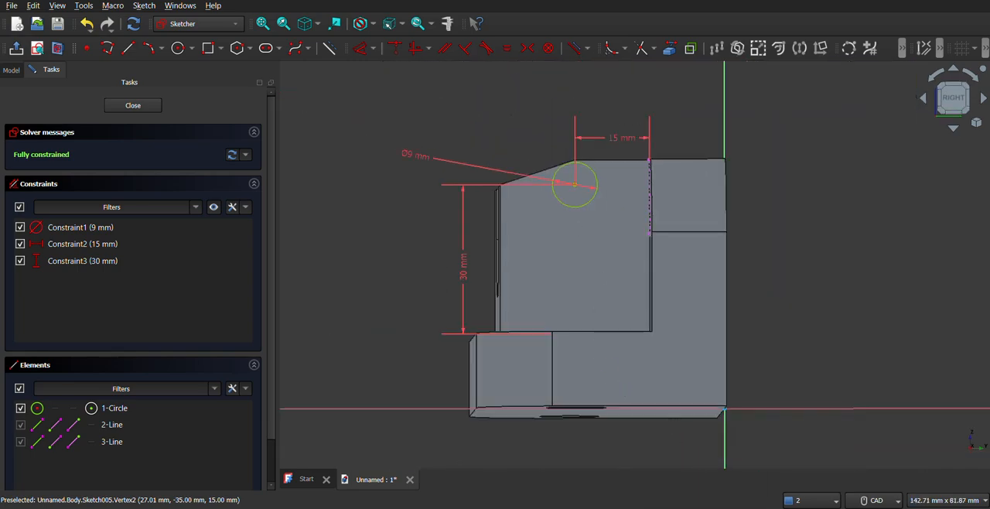
click(696, 508)
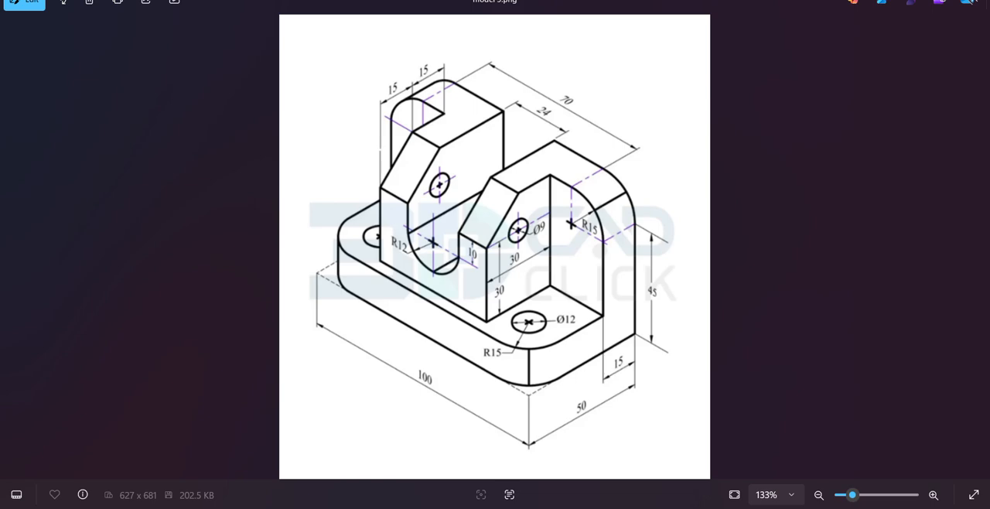
key(alt+Tab)
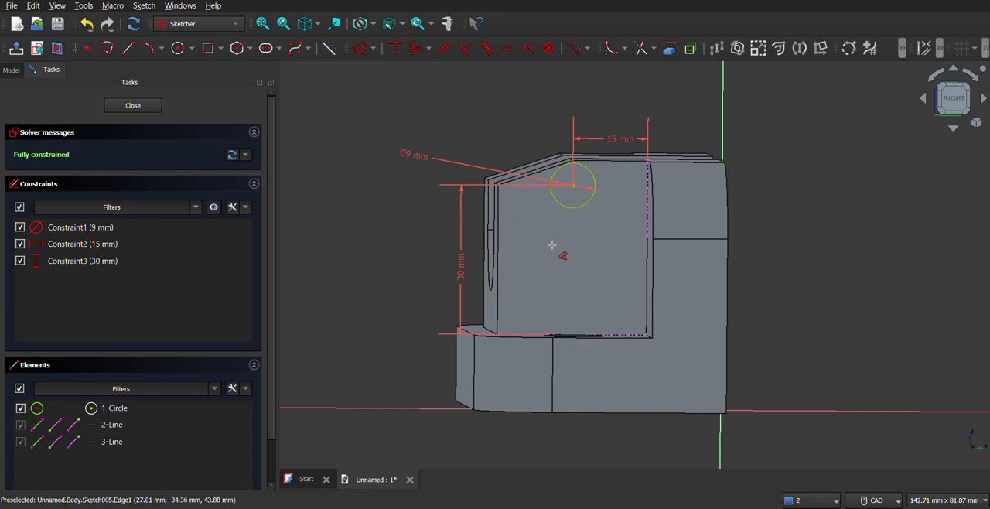
middle_drag(554, 246, 566, 254)
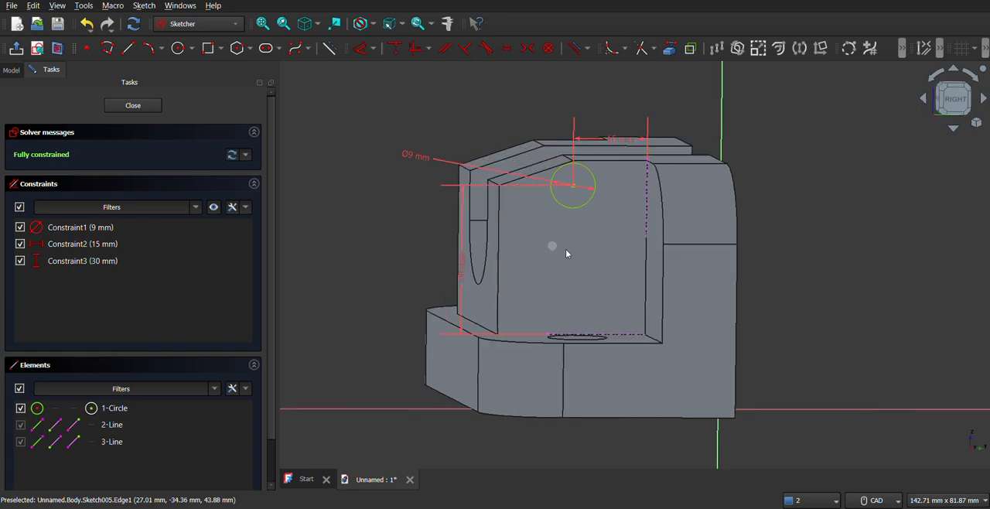
click(151, 106)
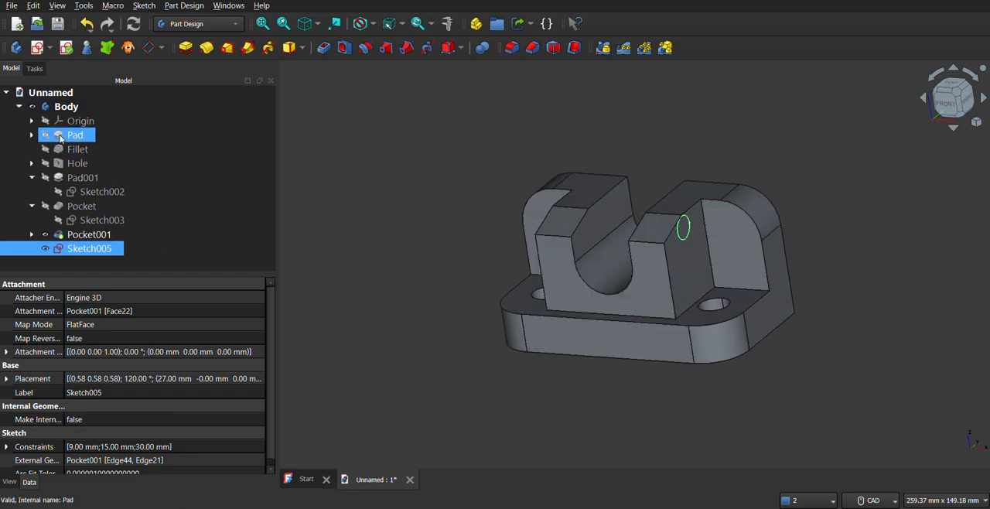
click(32, 135)
click(75, 150)
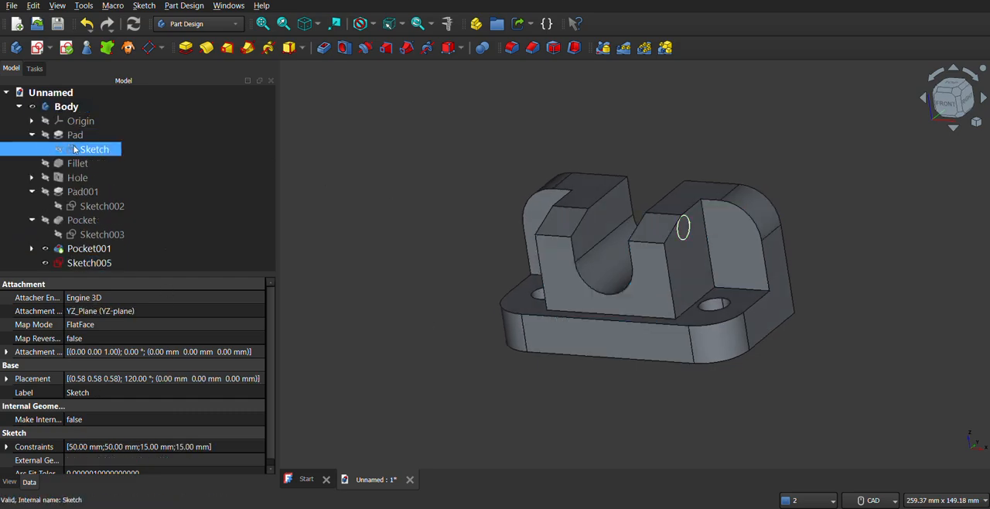
right_click(75, 149)
click(117, 4)
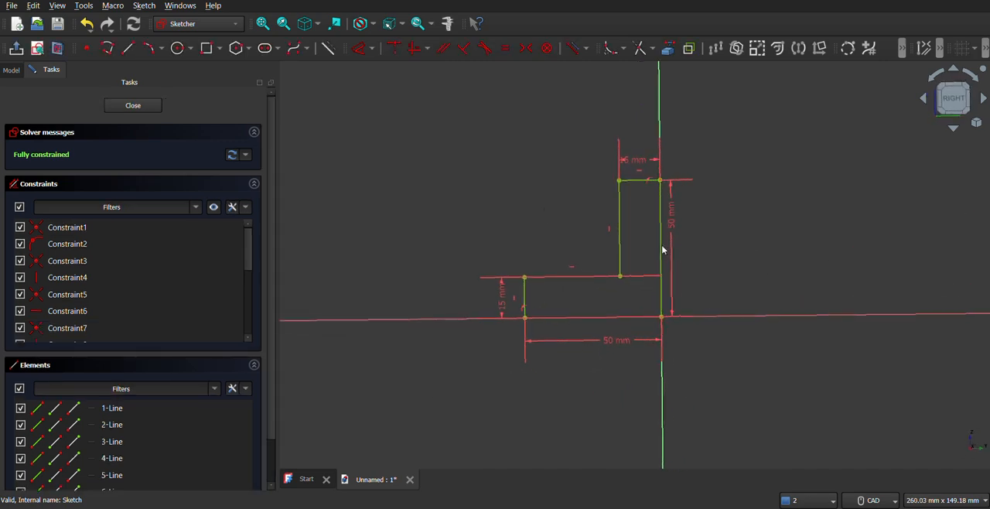
double_click(671, 224)
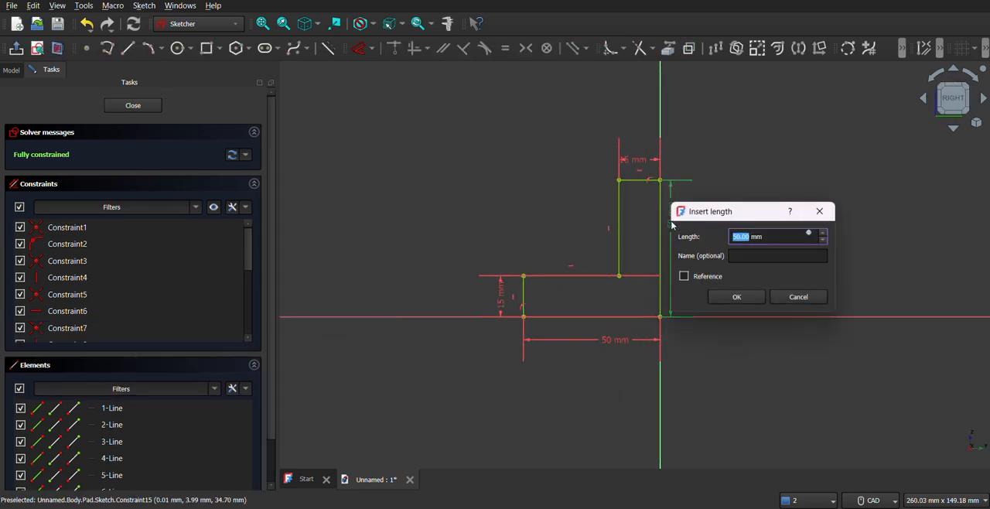
text(55)
key(Return)
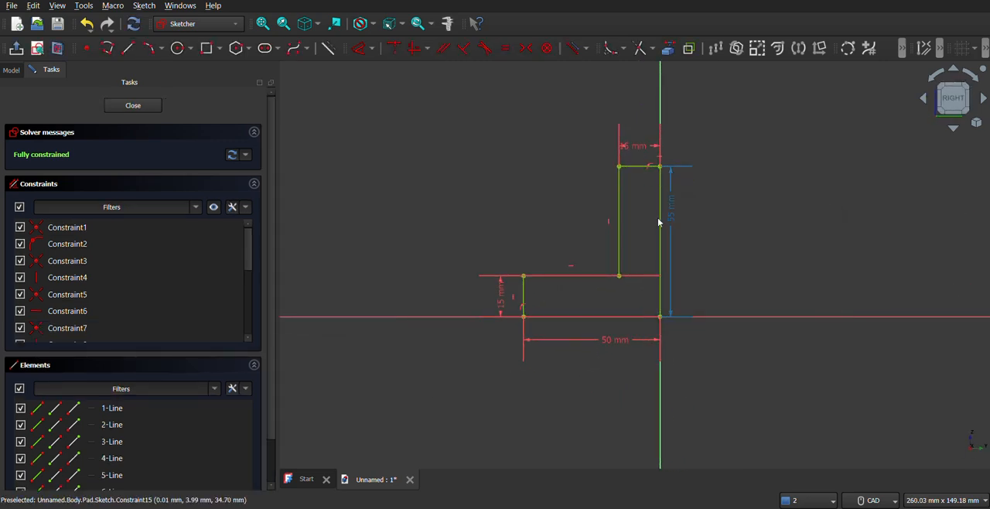
click(132, 105)
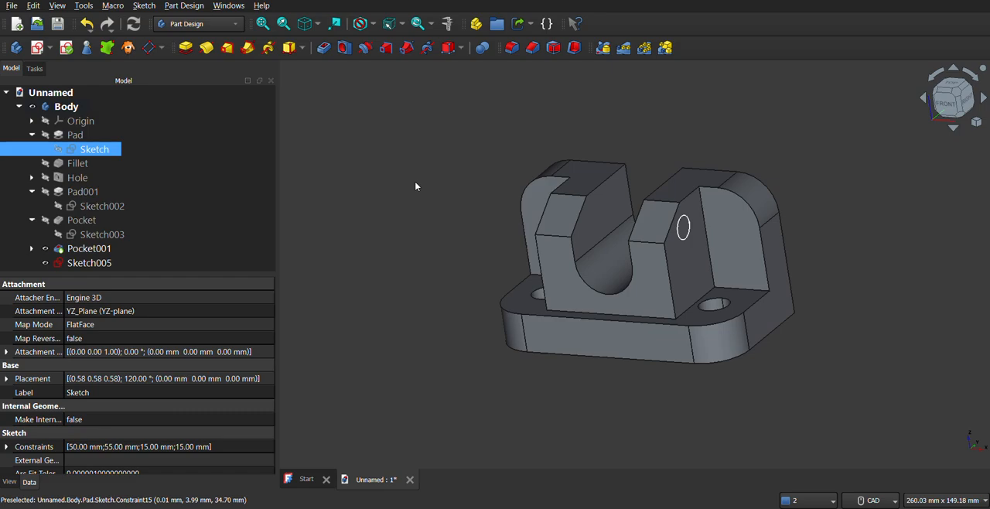
Reopen the 9 mm circle's sketch to check its position on the taller block and close it
mouse_move(696, 242)
middle_down()
mouse_move(619, 288)
mouse_move(661, 284)
mouse_move(572, 261)
middle_up()
right_click(74, 266)
click(134, 0)
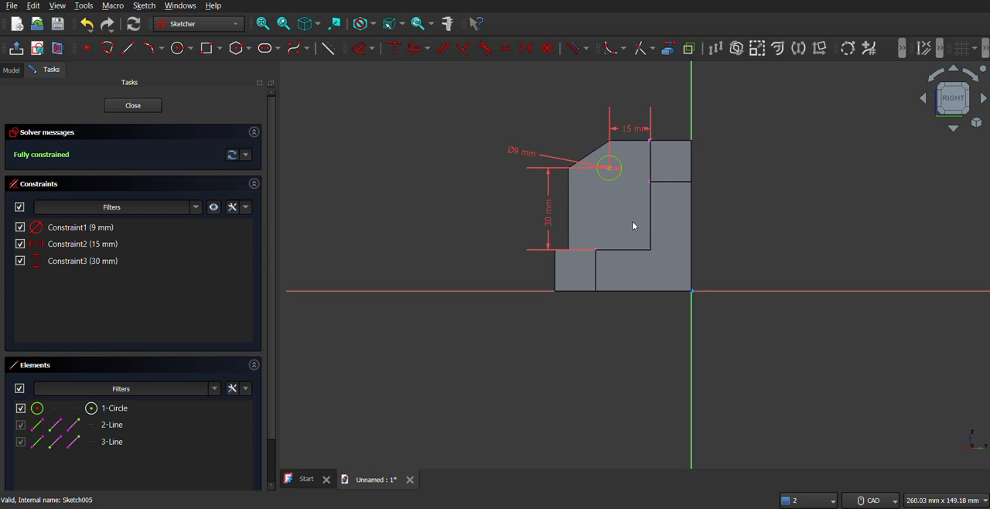
click(133, 105)
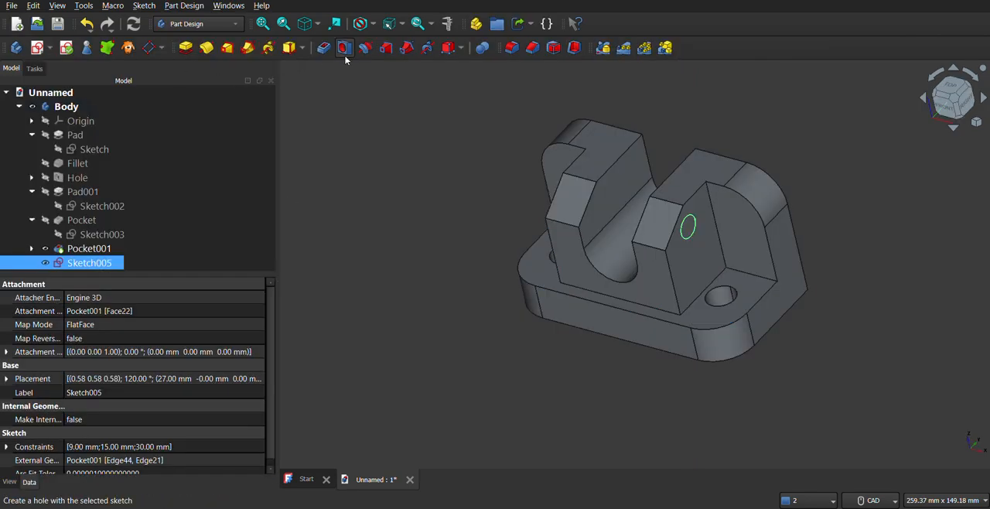
Create a hole from the circle sketch with a 9 mm diameter and Through all depth
click(345, 48)
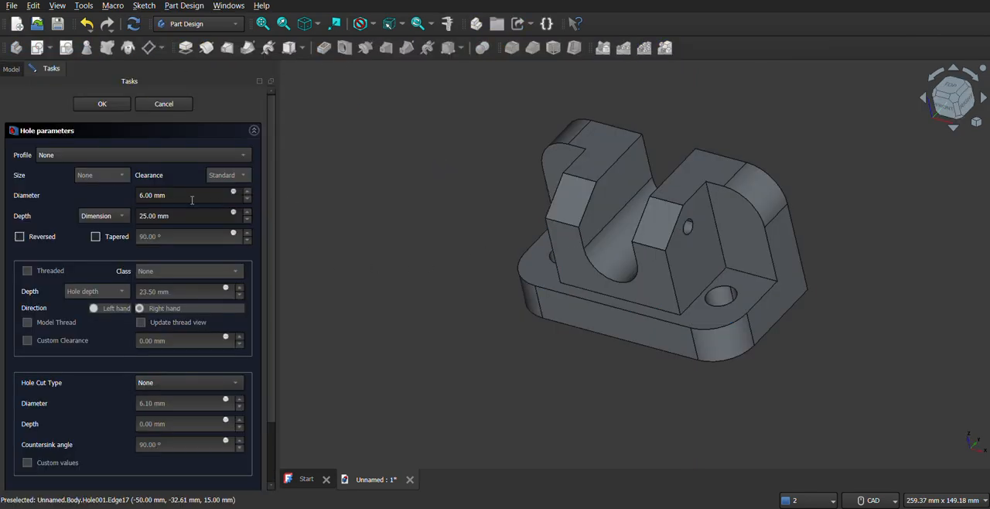
click(180, 196)
key(ctrl+a)
text(9)
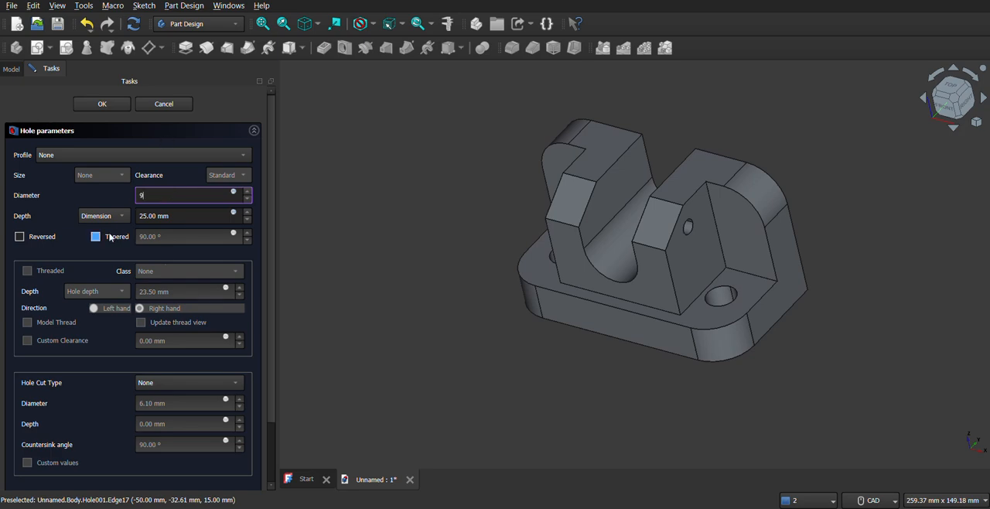
click(103, 218)
click(109, 231)
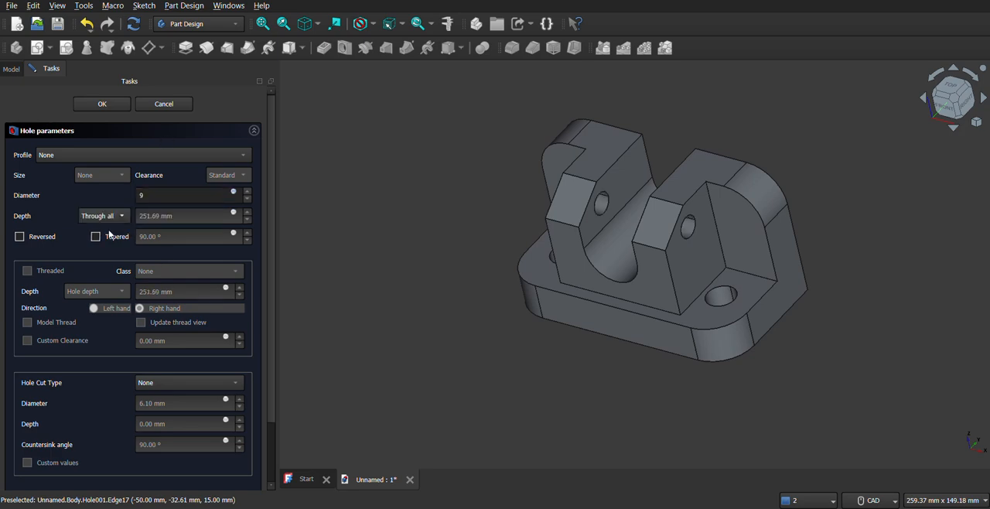
middle_drag(655, 293, 691, 267)
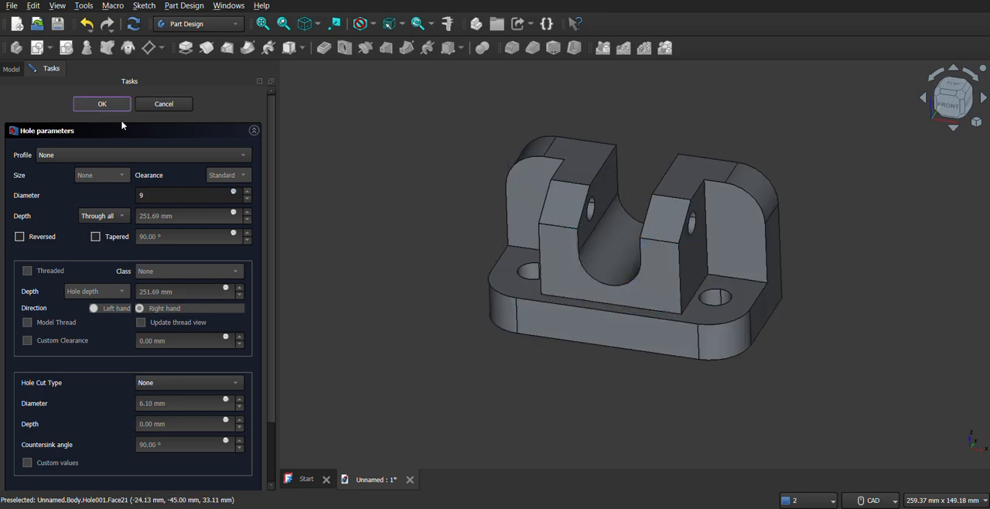
click(116, 105)
Examine the finished bracket with its cross holes from several angles and compare it with the reference drawing
middle_drag(672, 335, 588, 347)
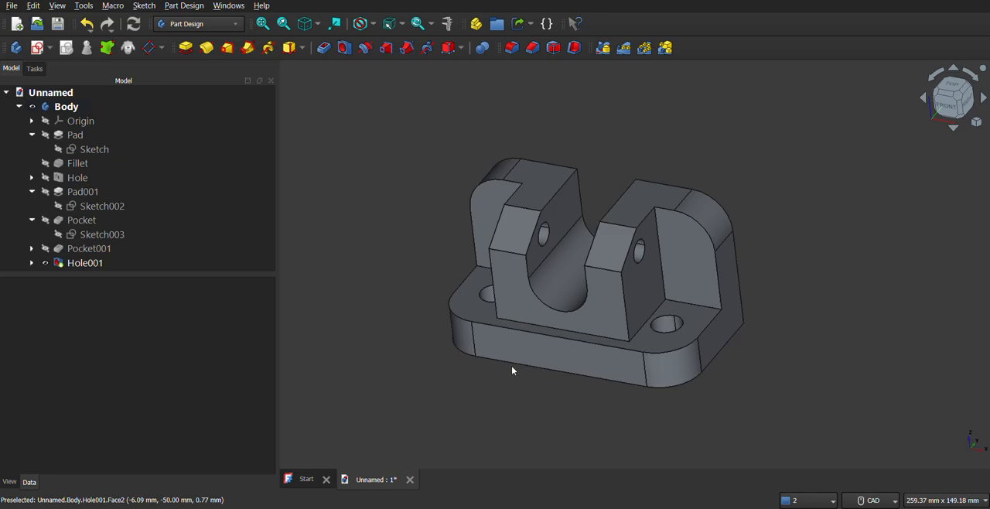
key(alt+Tab)
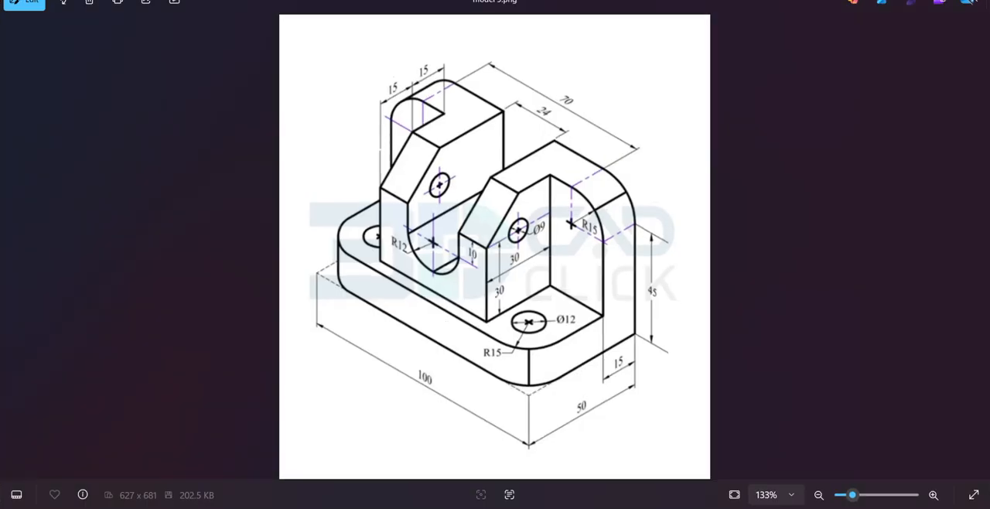
key(alt+Tab)
middle_drag(597, 299, 575, 283)
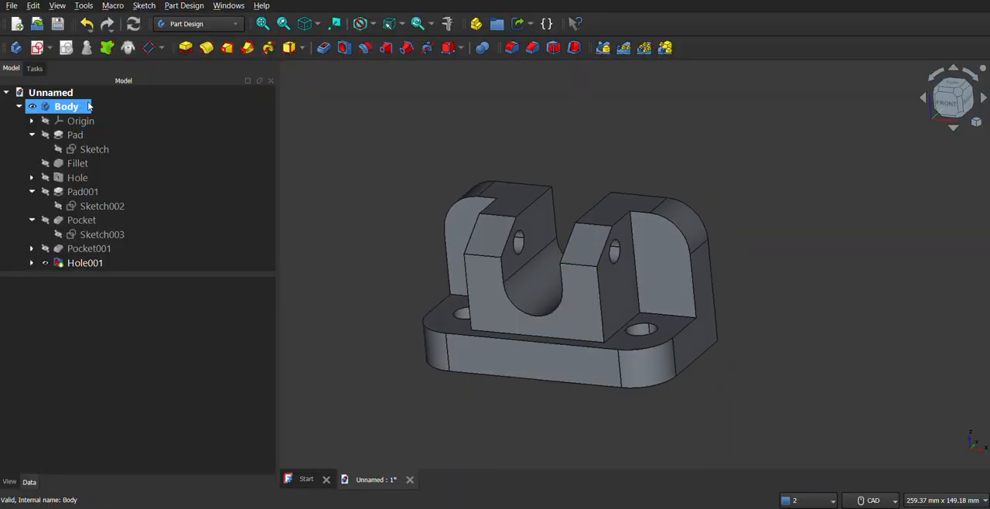
Apply a random color to the whole Body
click(51, 107)
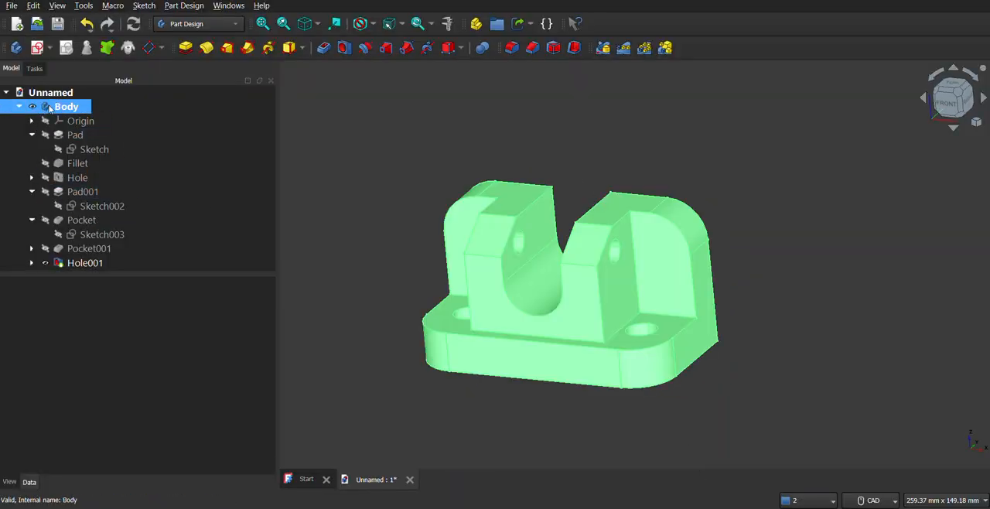
right_click(49, 107)
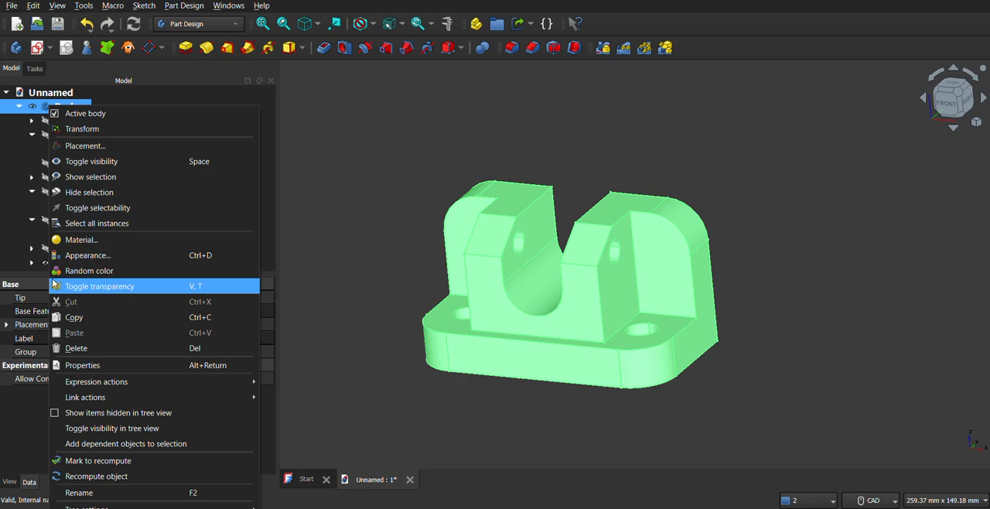
click(103, 270)
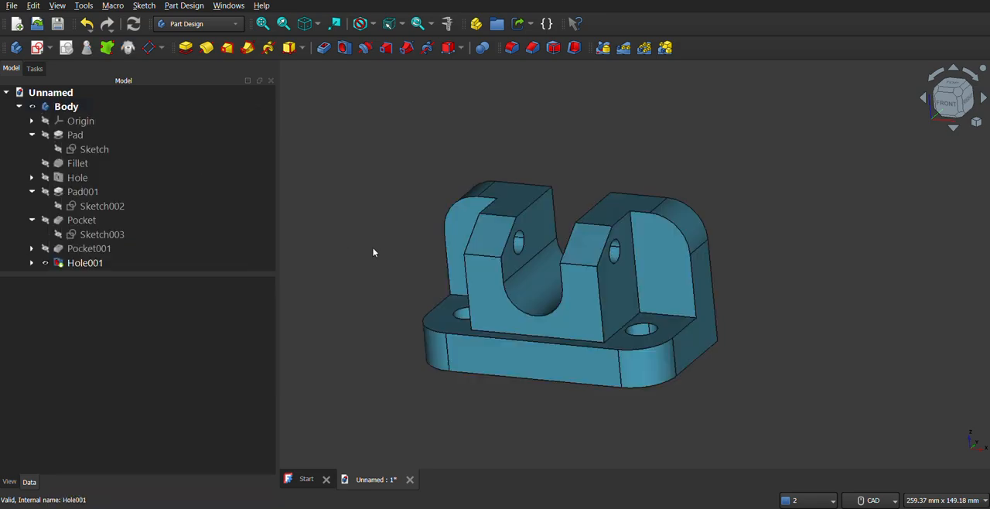
Save the document as yt14 in the freecadmodels folder, using the FreeCAD Document format
middle_drag(423, 268, 434, 286)
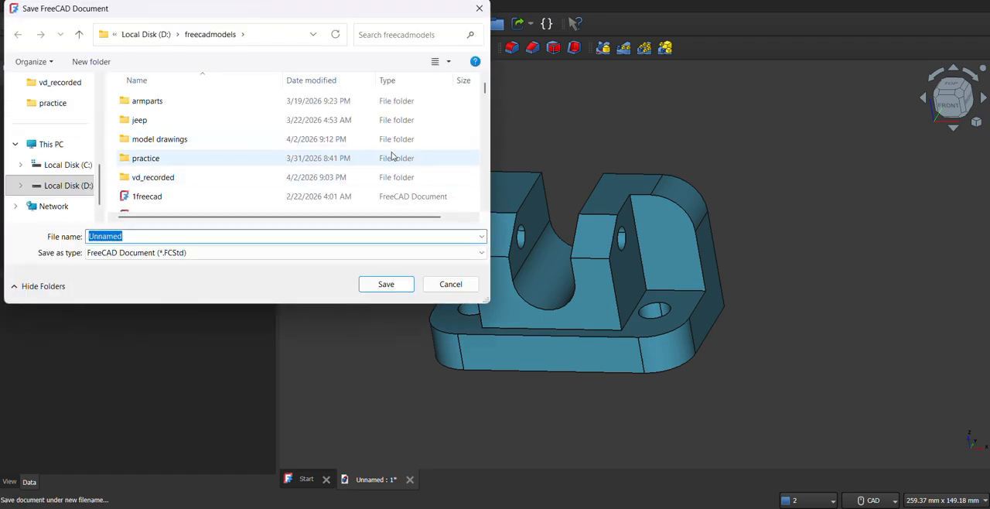
text(yt)
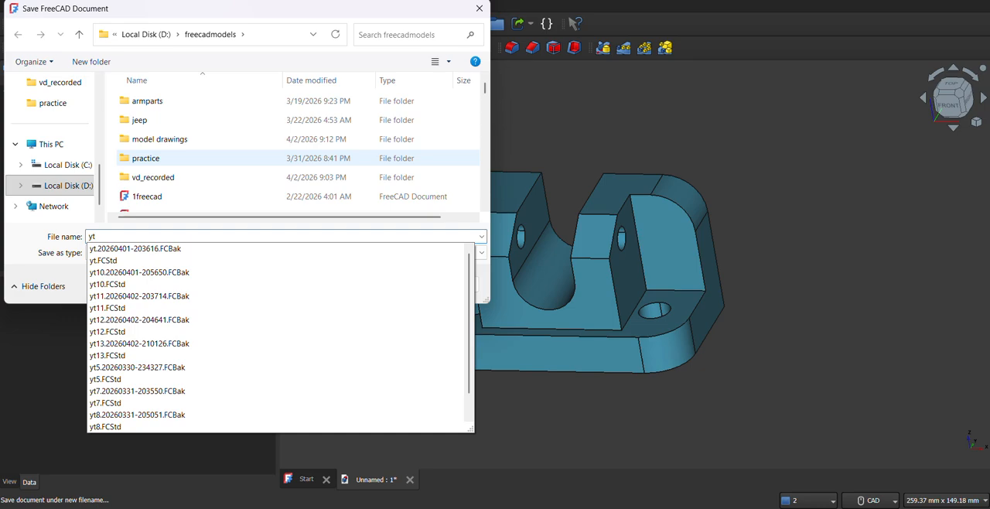
text(14)
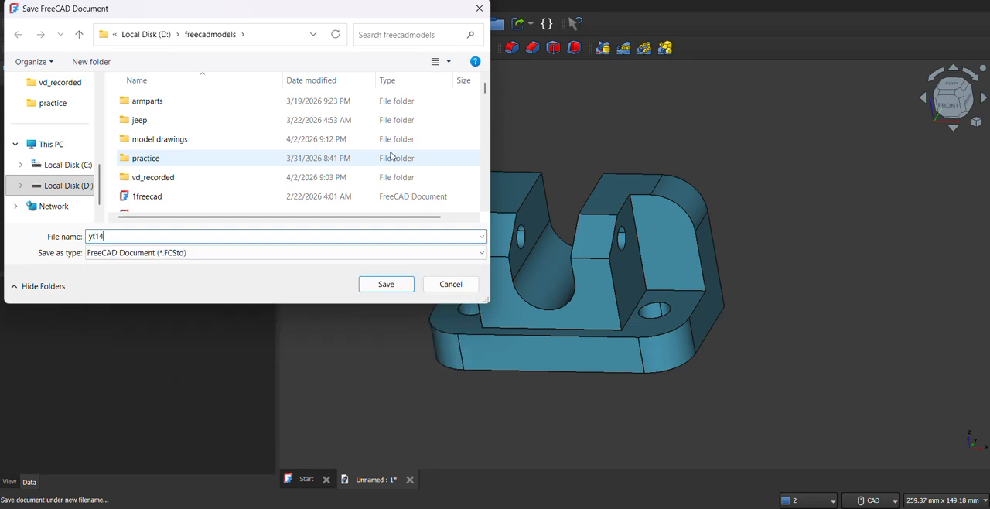
click(369, 291)
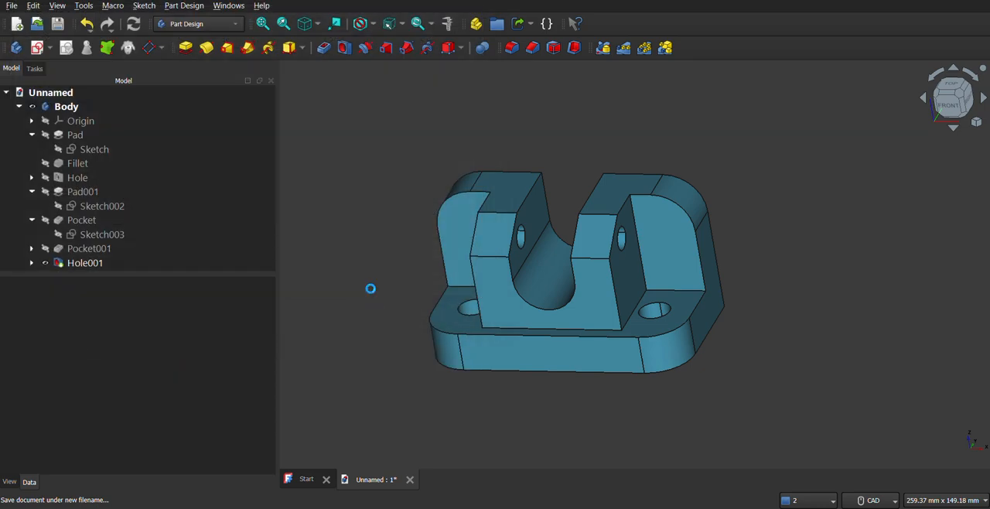